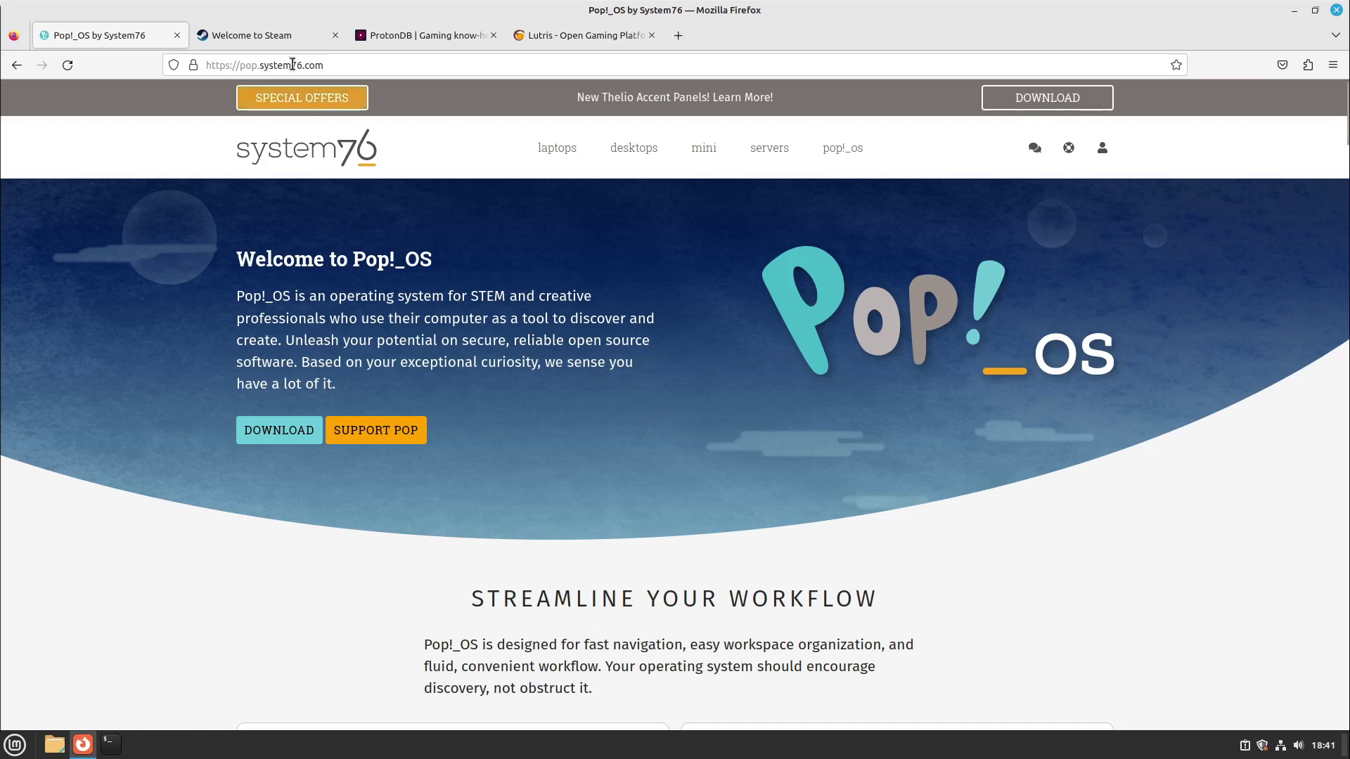
Step: Switch Firefox from the Pop!_OS page to the 'Welcome to Steam' store tab
click(274, 29)
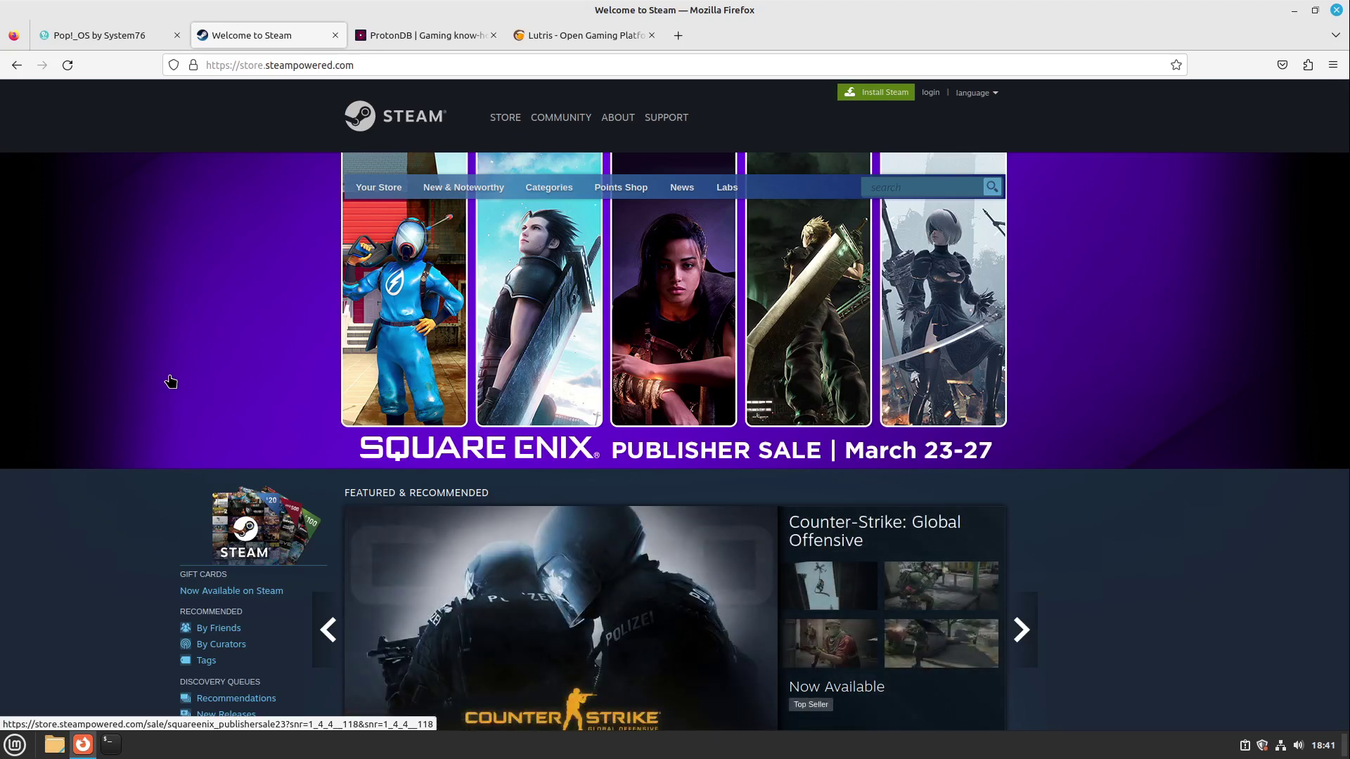
Step: Advance the Steam store's Featured & Recommended carousel to Cities: Skylines (27,99€)
scroll(171, 382, down, 5)
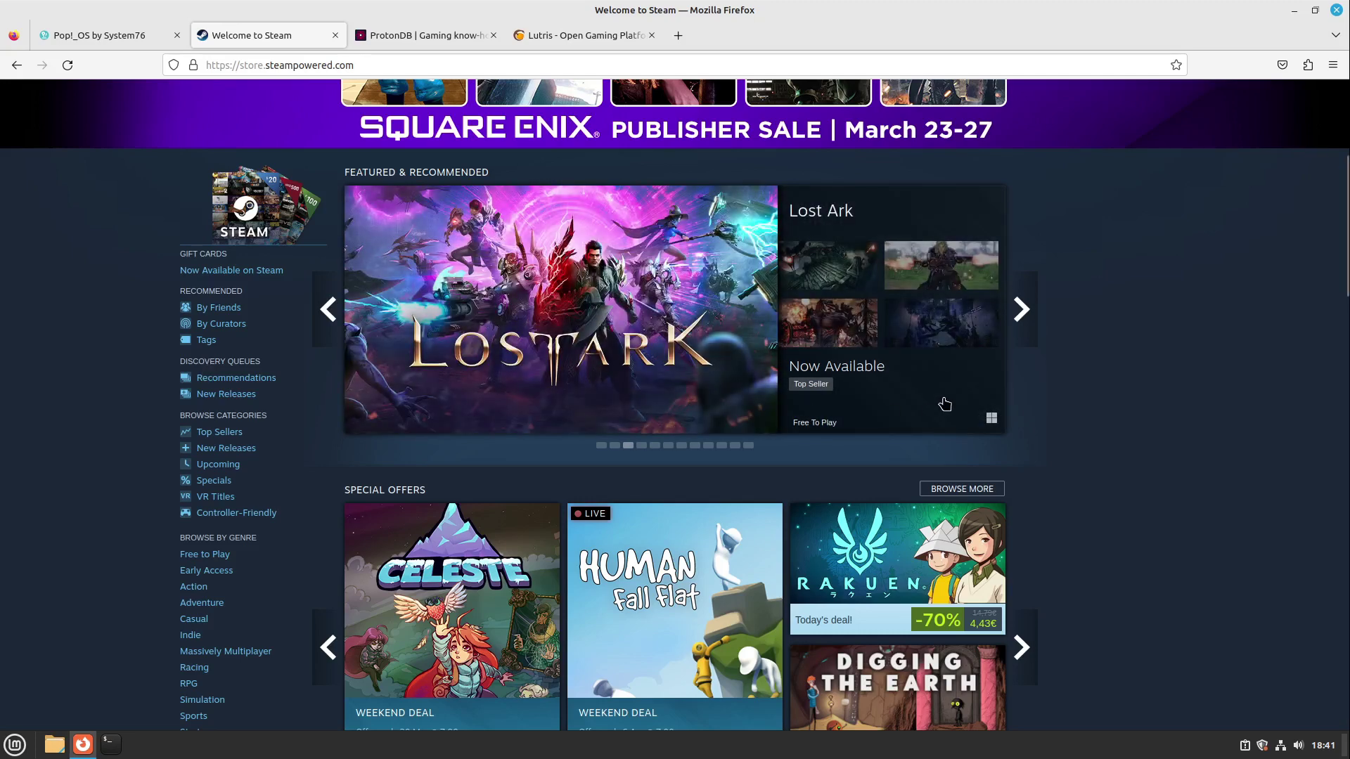
click(1031, 307)
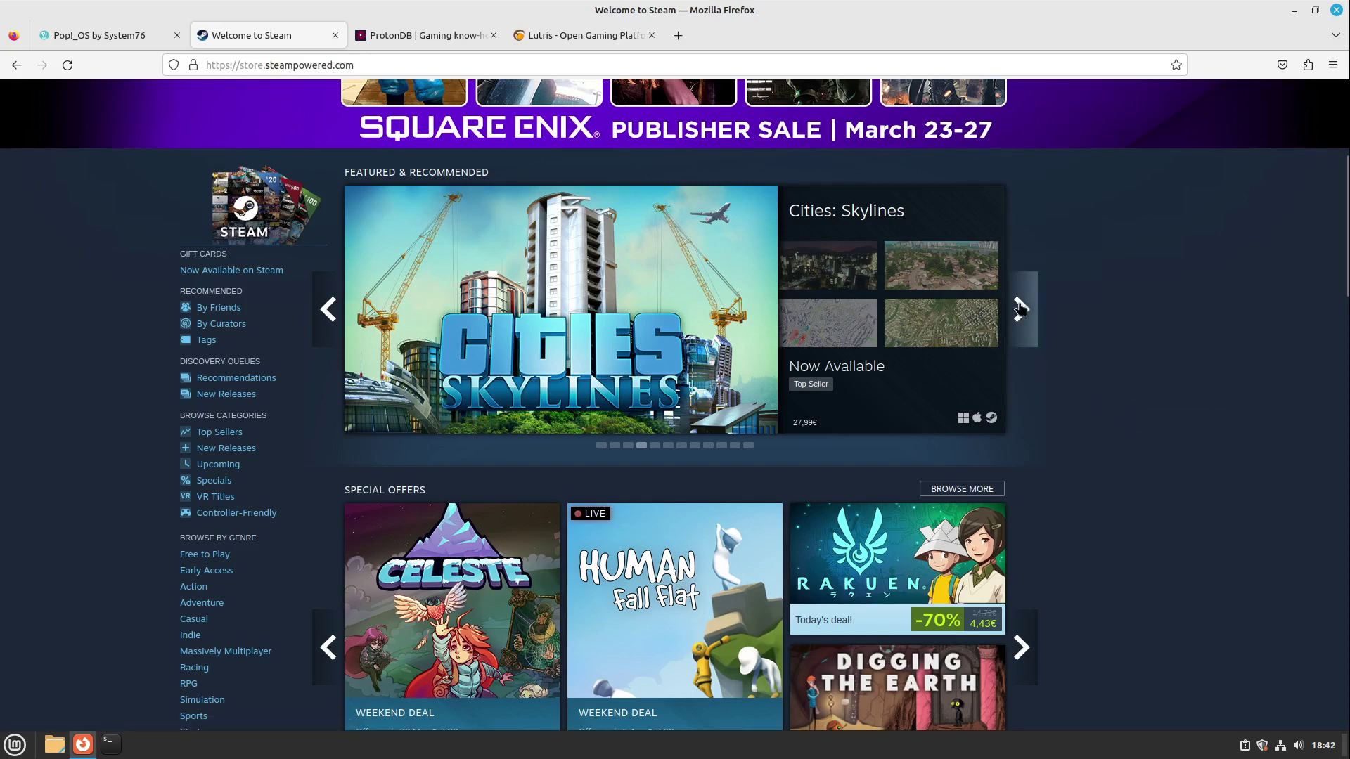
Step: Search Software Manager for 'steam' to list its system and Flathub Steam packages
click(1020, 308)
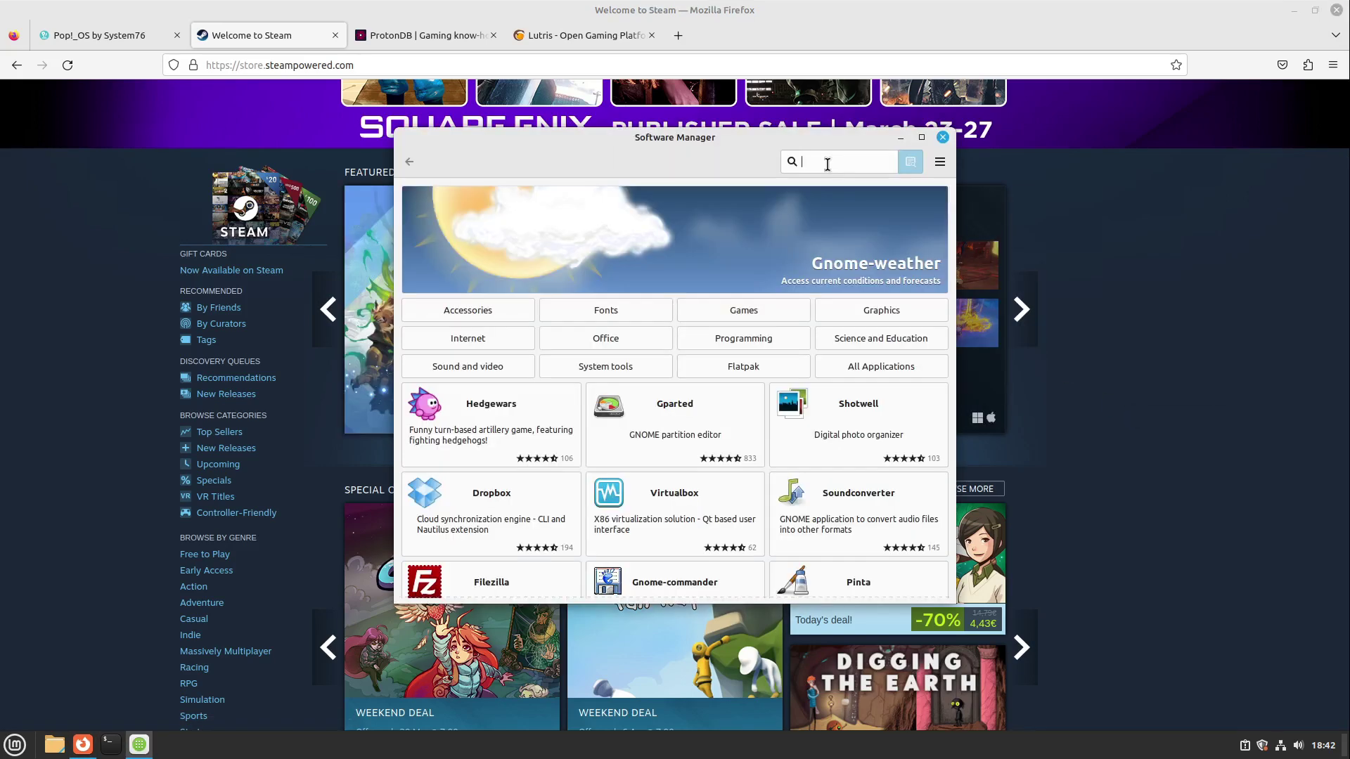
text(steam)
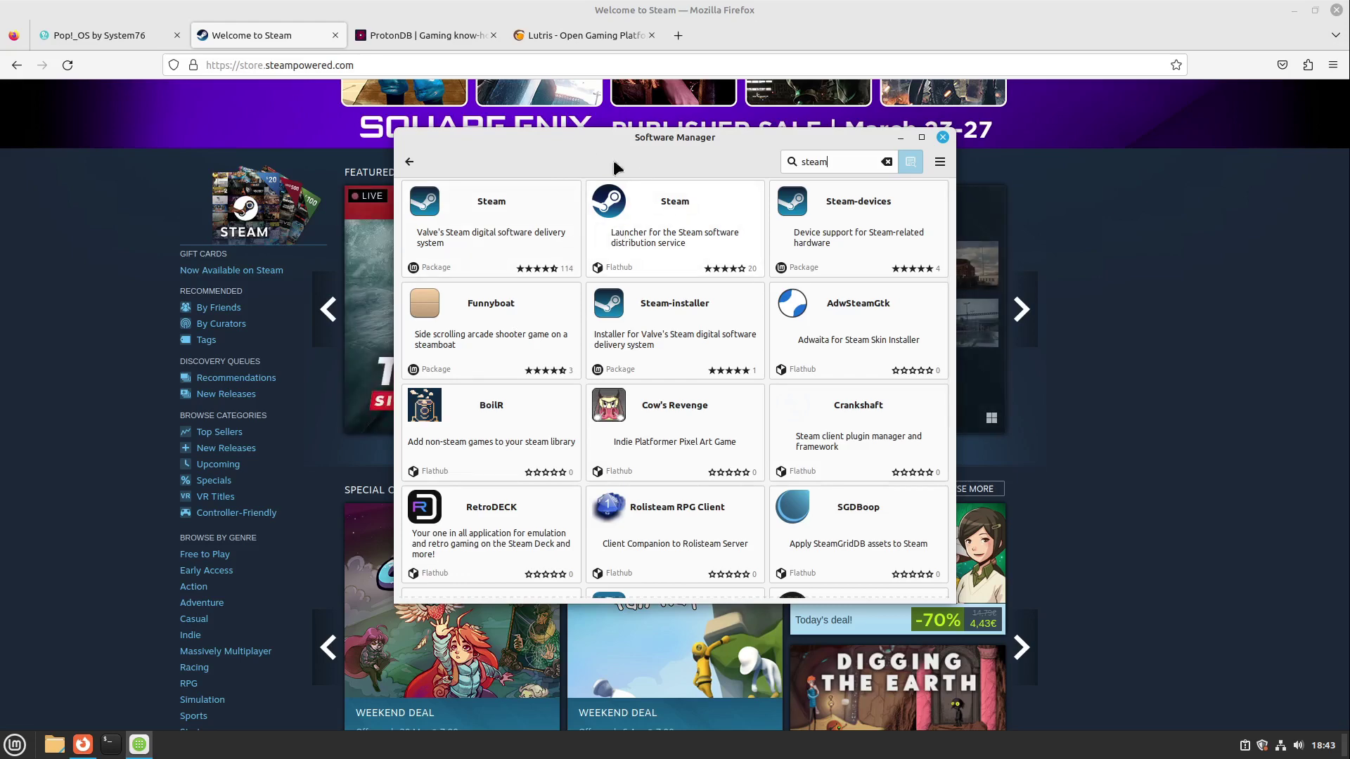
Step: Close Software Manager and load gog.com in a new Firefox tab
click(942, 137)
scroll(897, 191, up, 5)
click(678, 35)
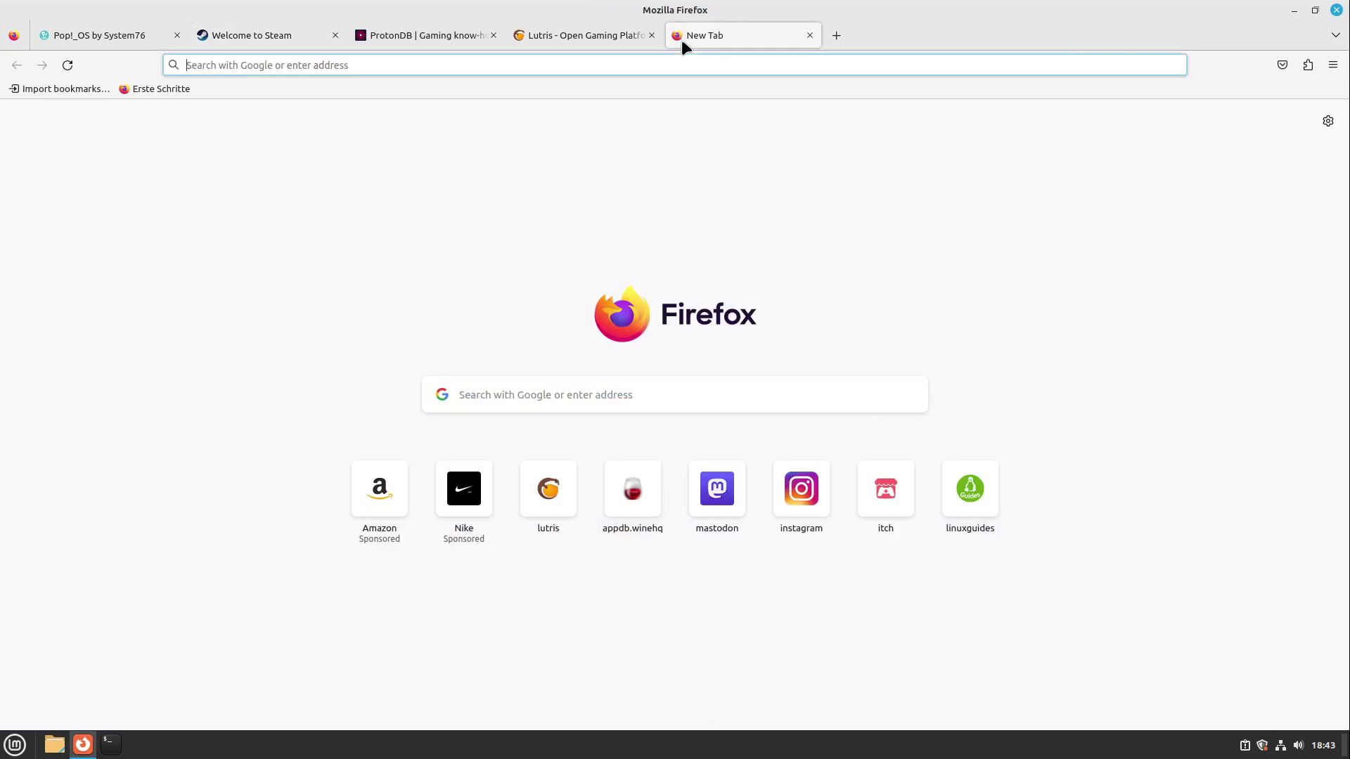
text(gog.)
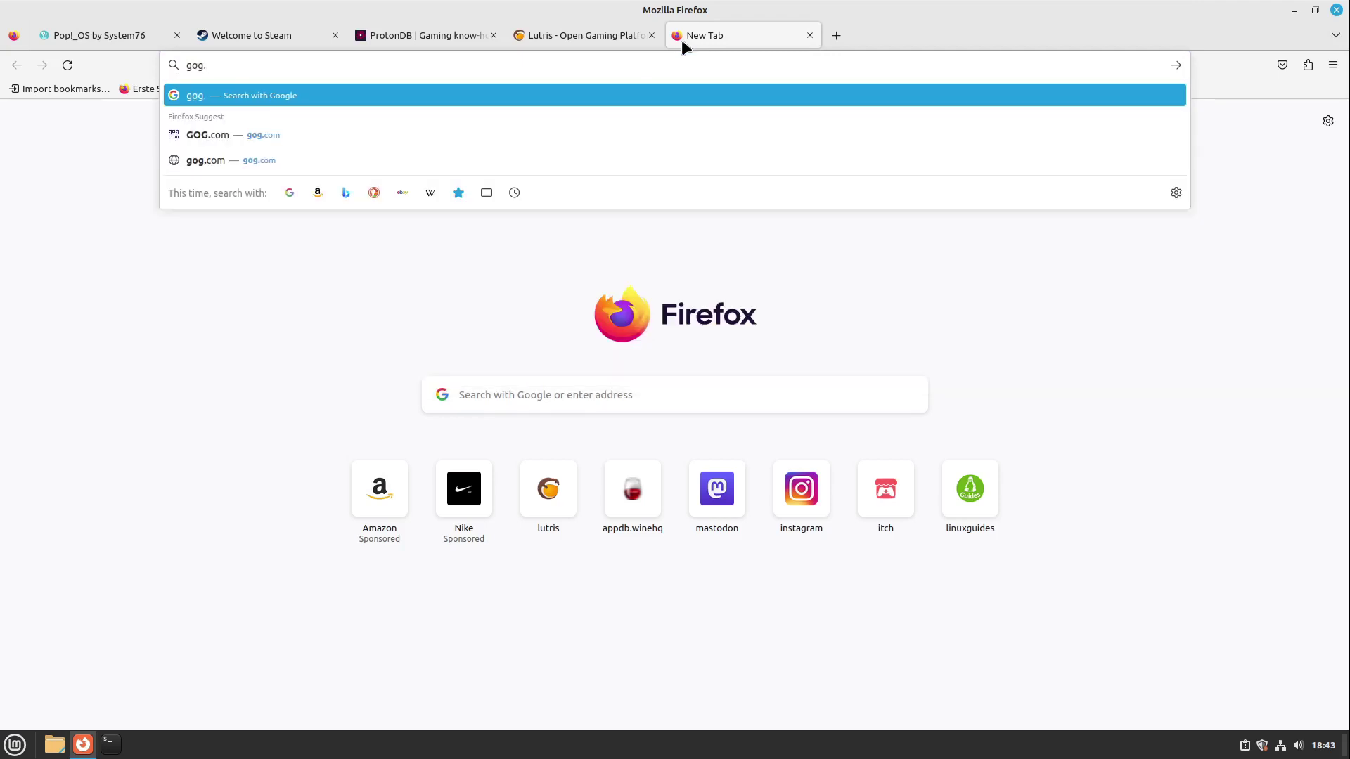
text(com)
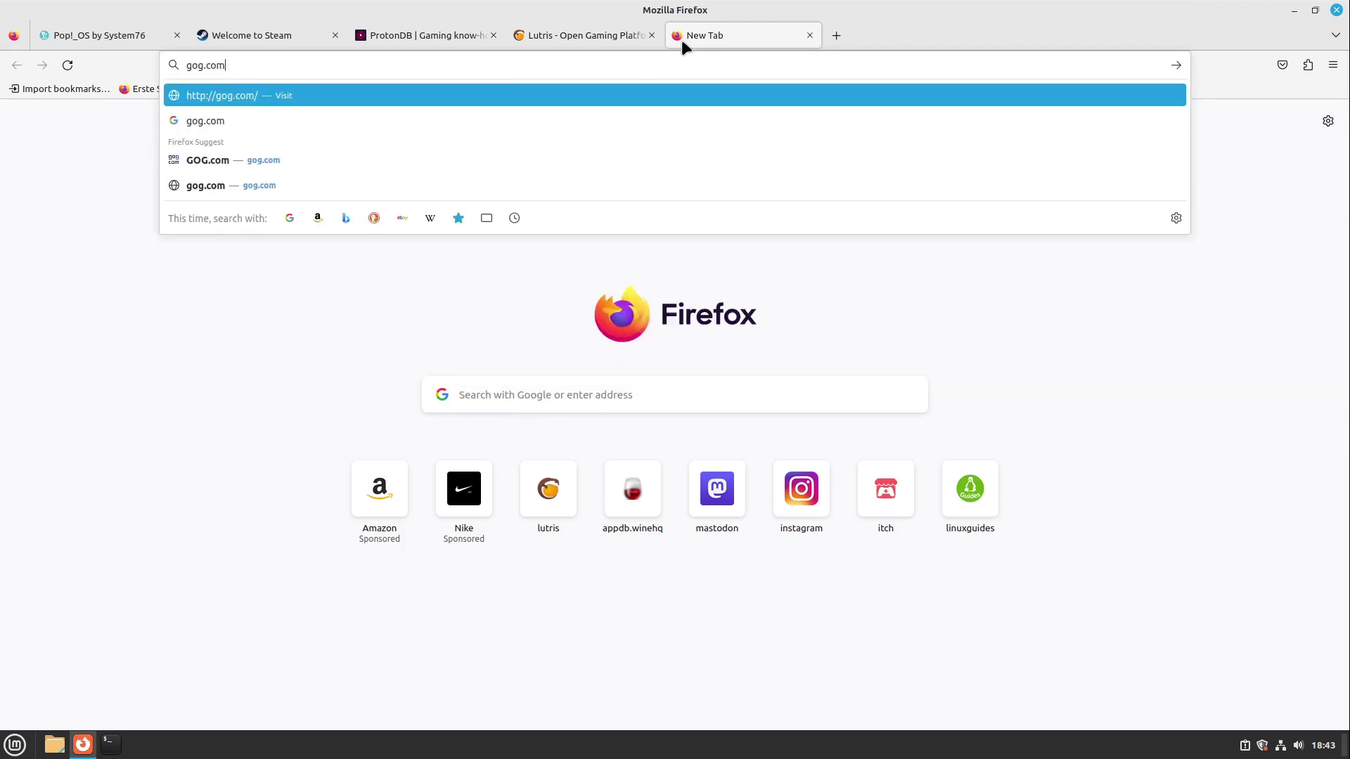
key(Return)
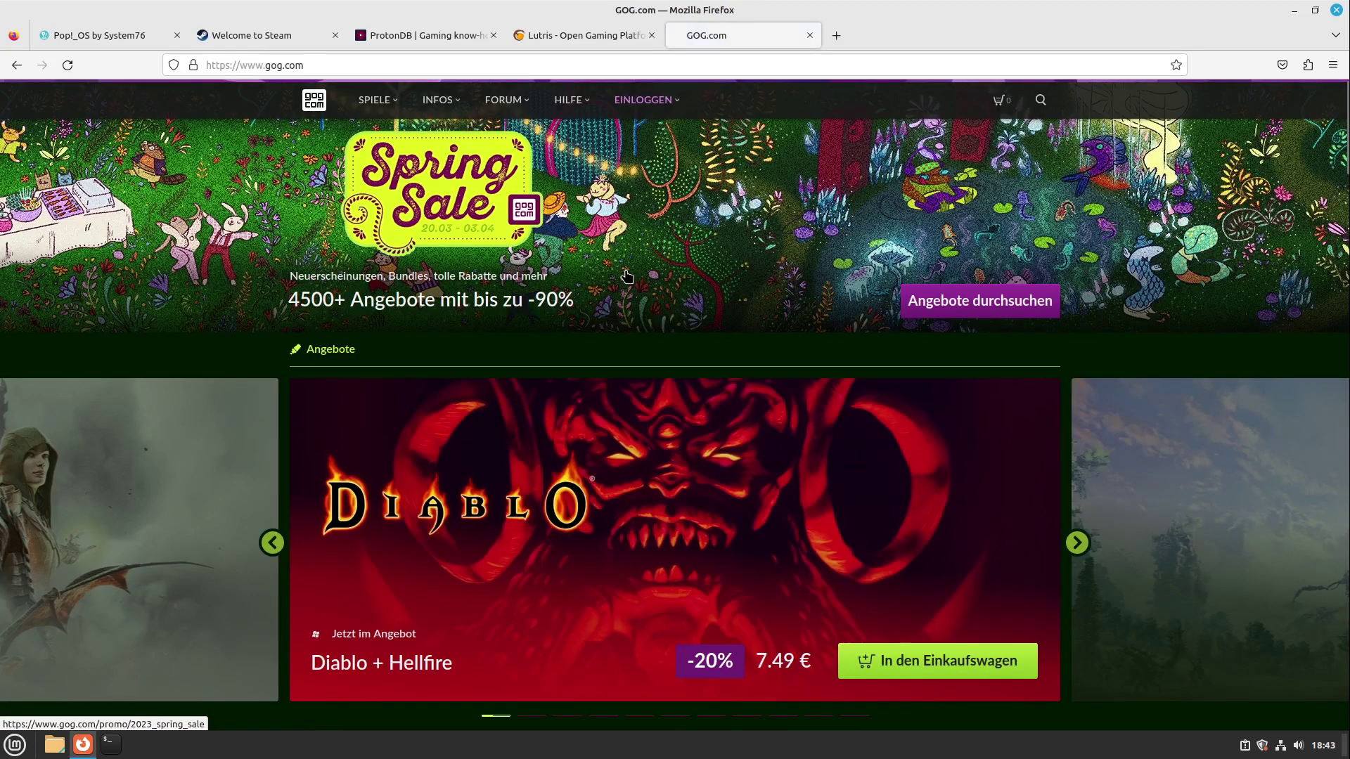
Step: Browse GOG's Spring Sale offers and daily deals
scroll(411, 349, down, 5)
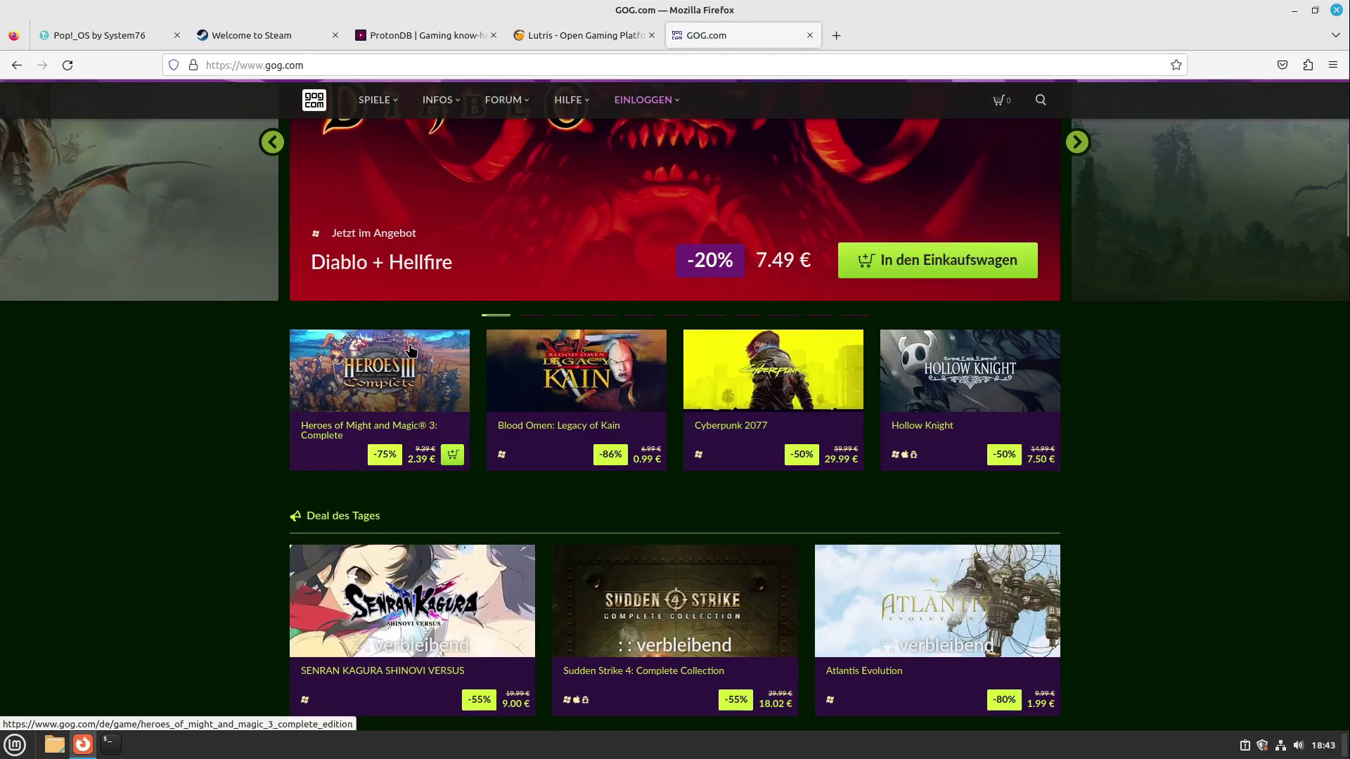
scroll(412, 349, down, 3)
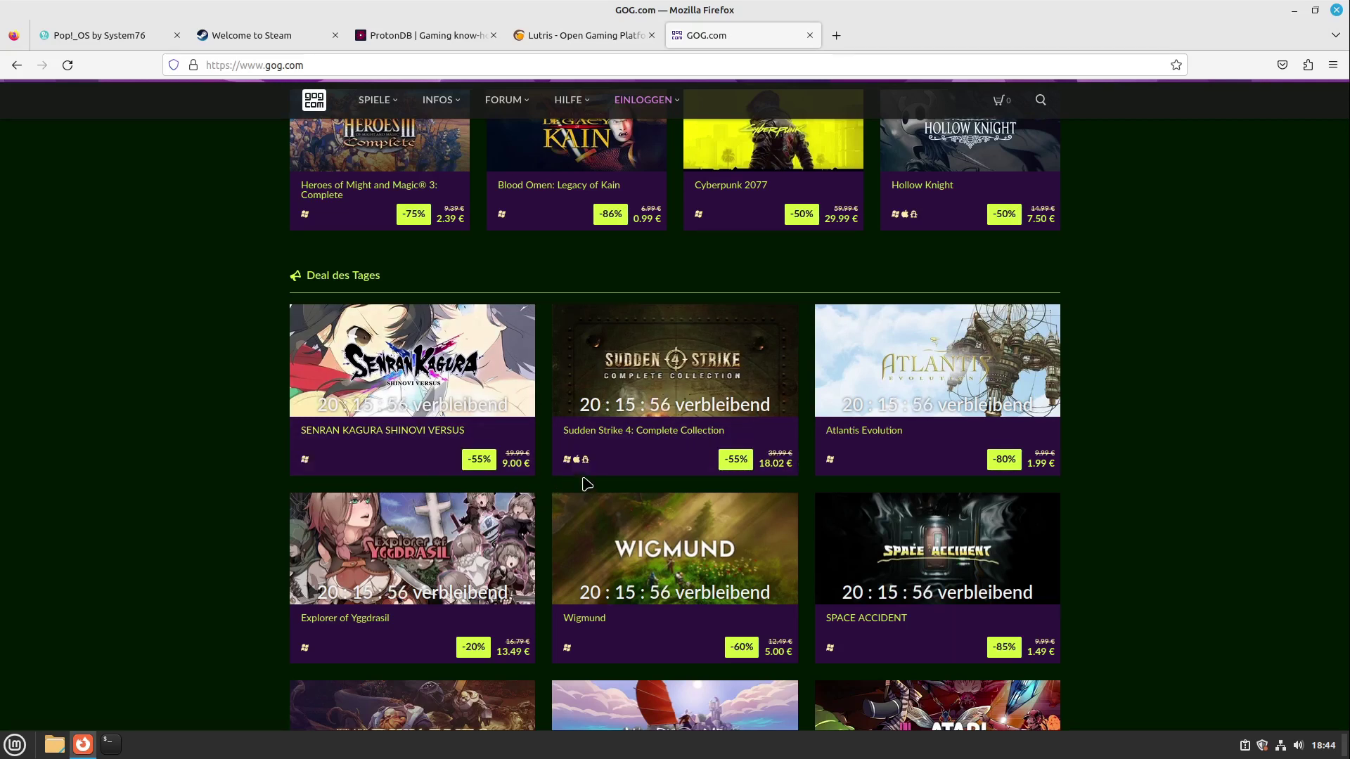
scroll(171, 470, down, 5)
scroll(200, 415, up, 10)
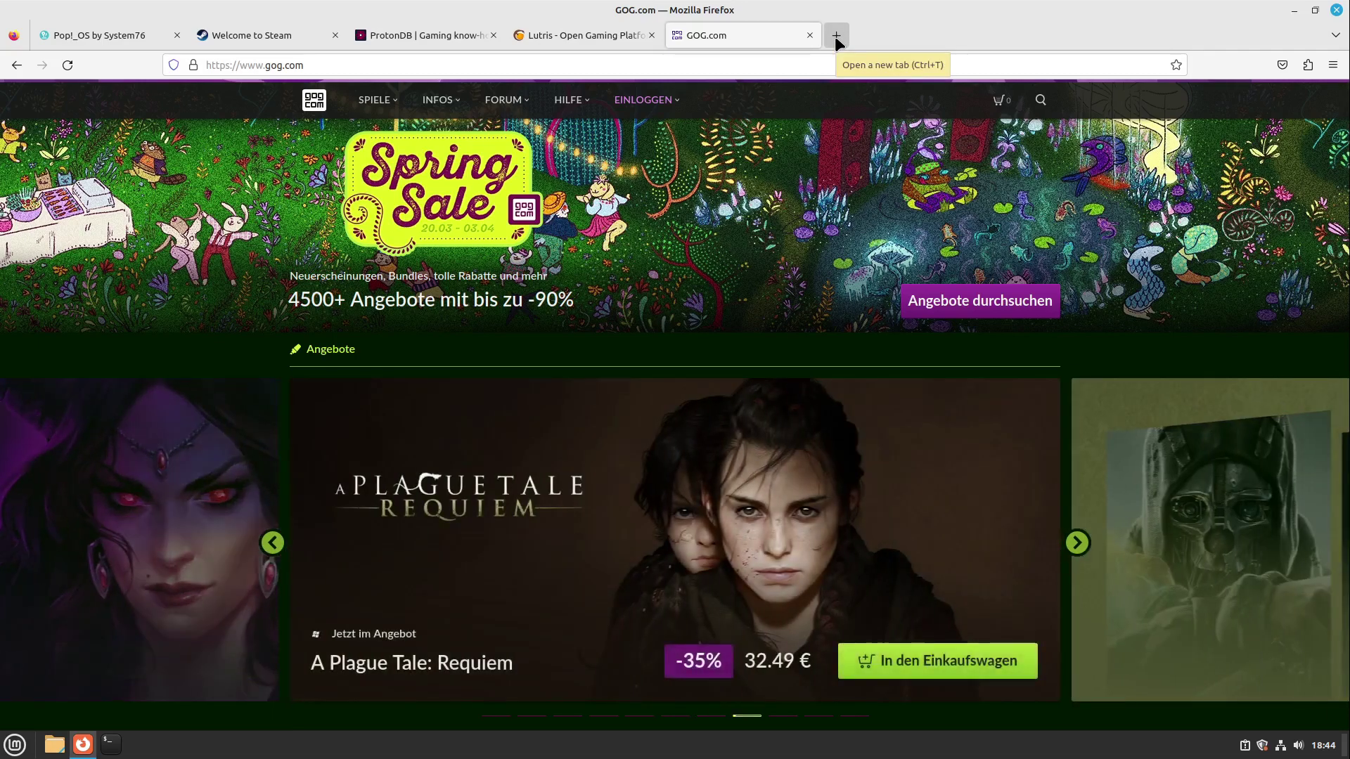
scroll(589, 340, down, 10)
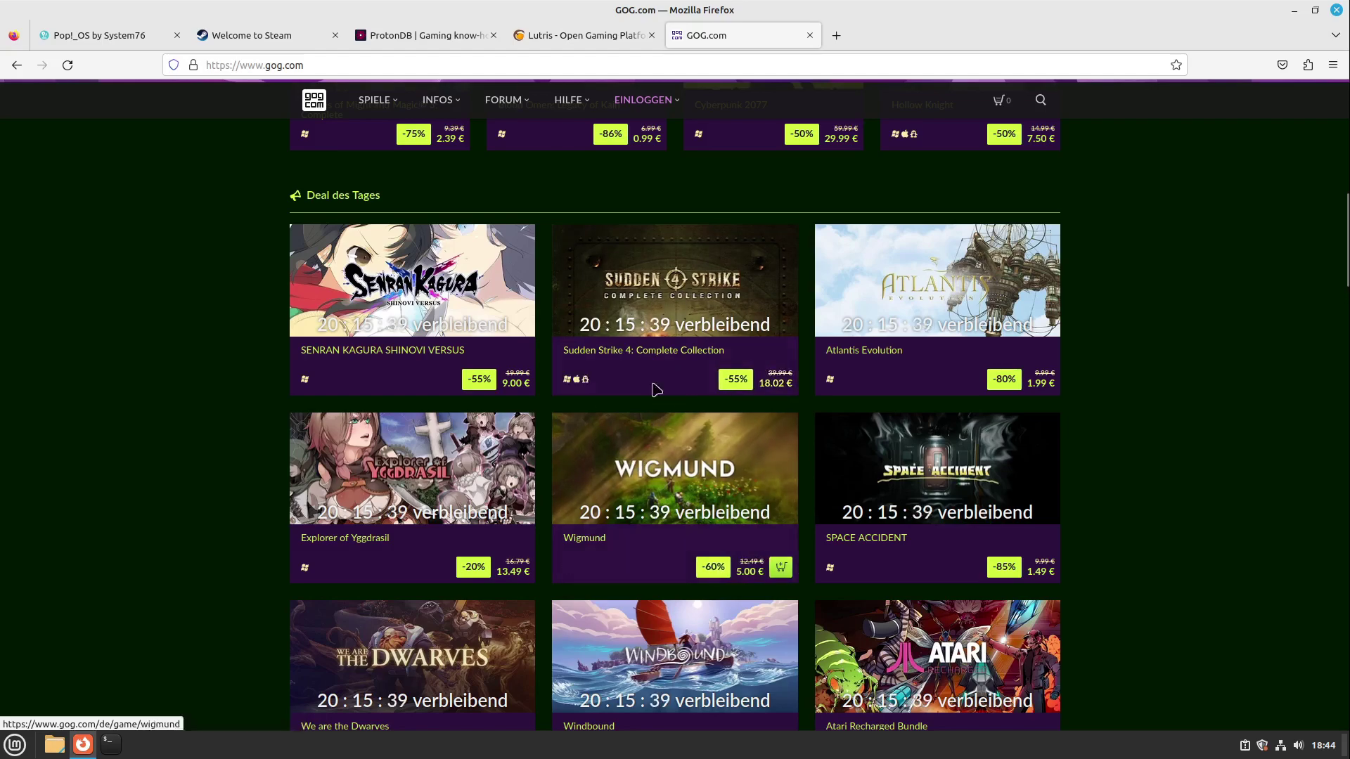
scroll(589, 340, up, 5)
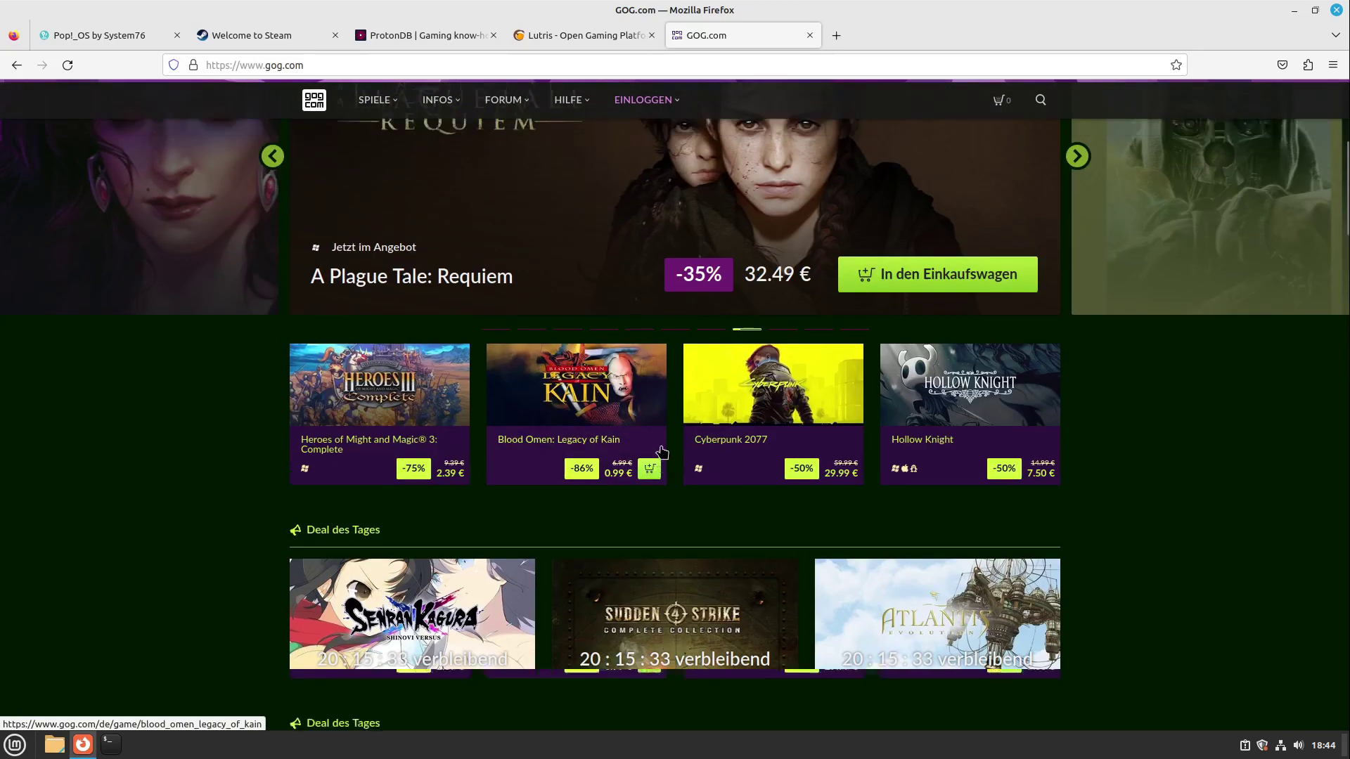
scroll(662, 449, up, 3)
Step: Load itch.io in a new tab and scroll down to its Popular Tags
click(834, 35)
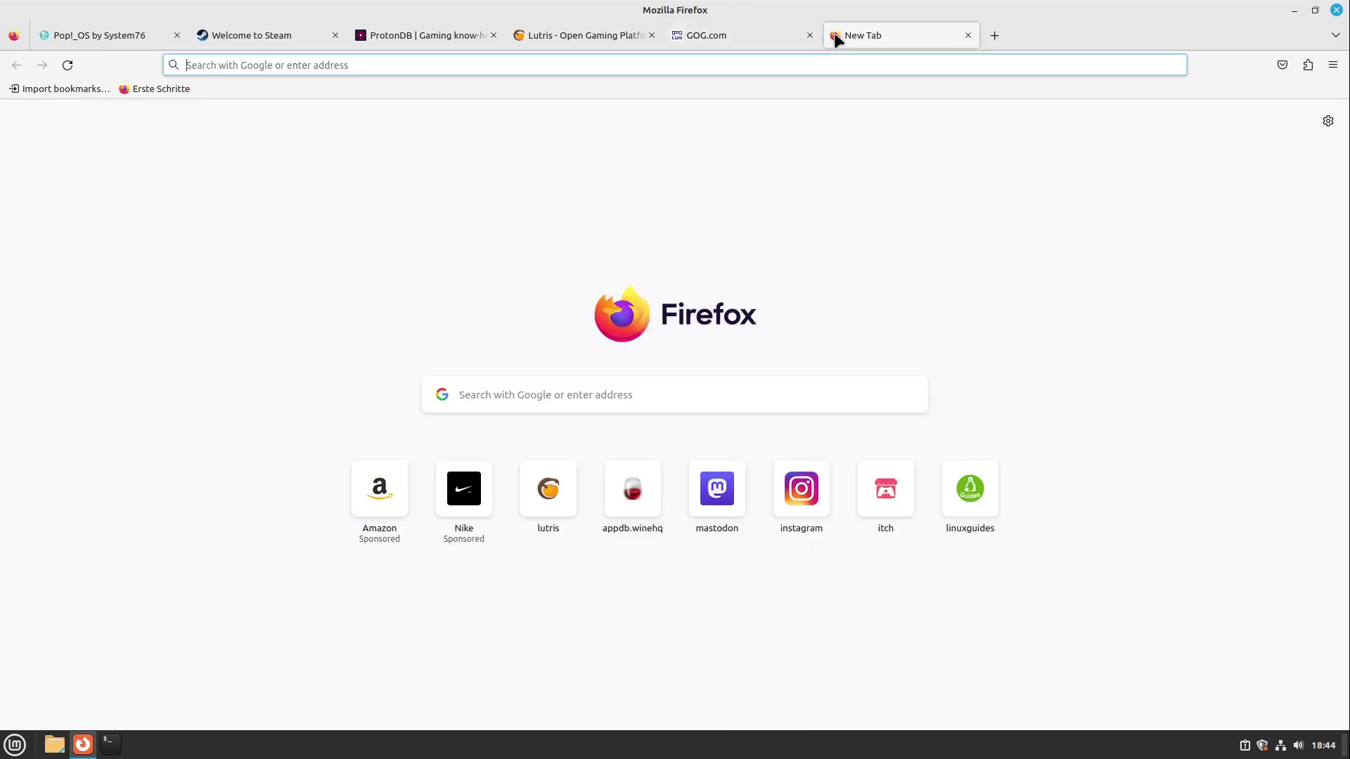
text(itch.io)
key(Return)
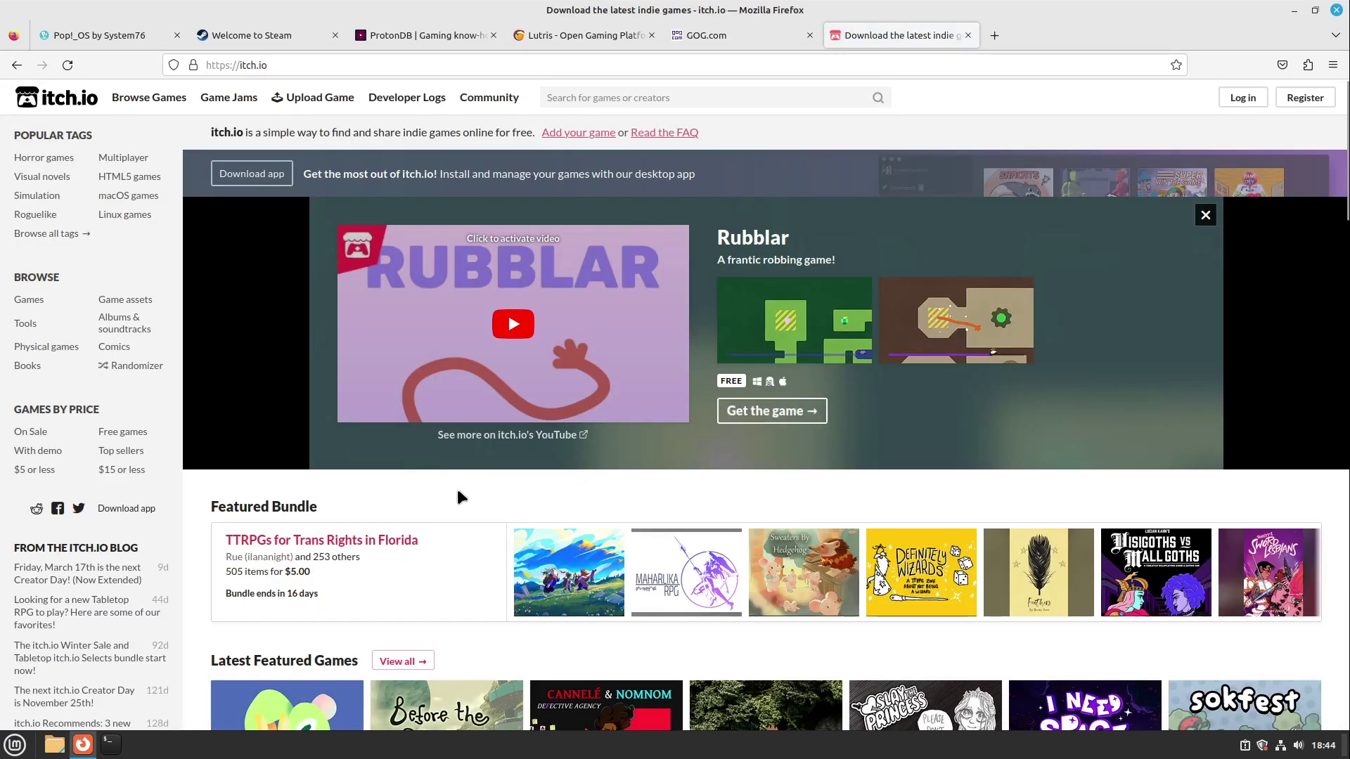
scroll(373, 617, down, 5)
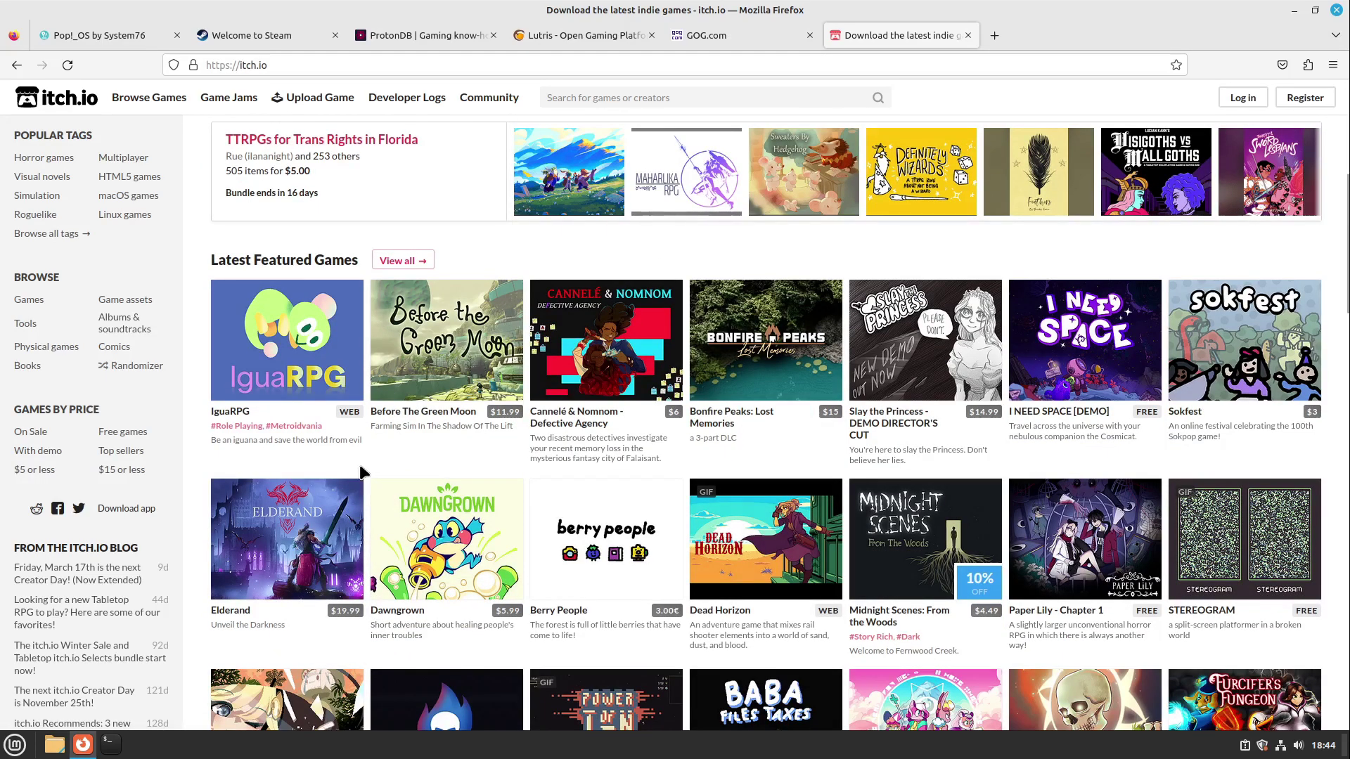
scroll(361, 472, down, 3)
scroll(364, 467, down, 5)
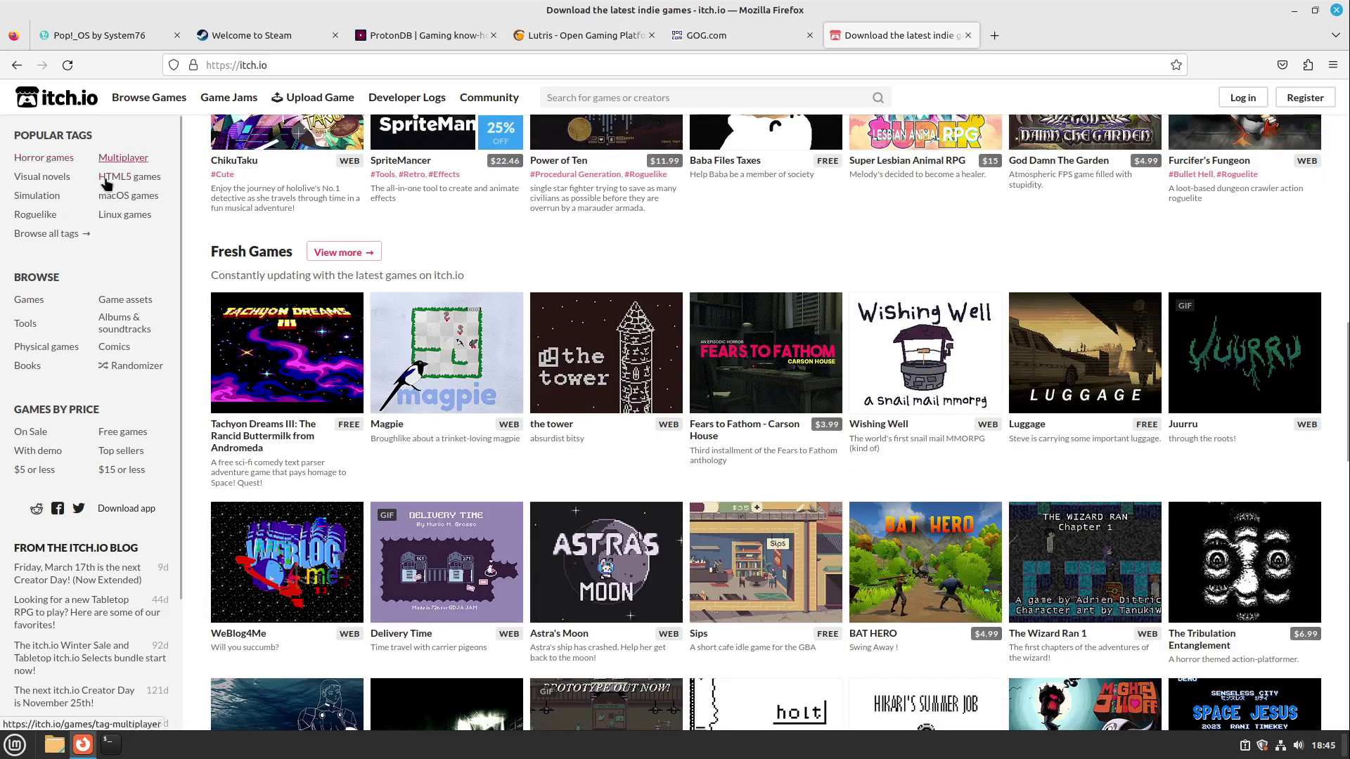
Step: Filter to 'Linux games' and browse the Top games for Linux list (73,013 results)
click(119, 215)
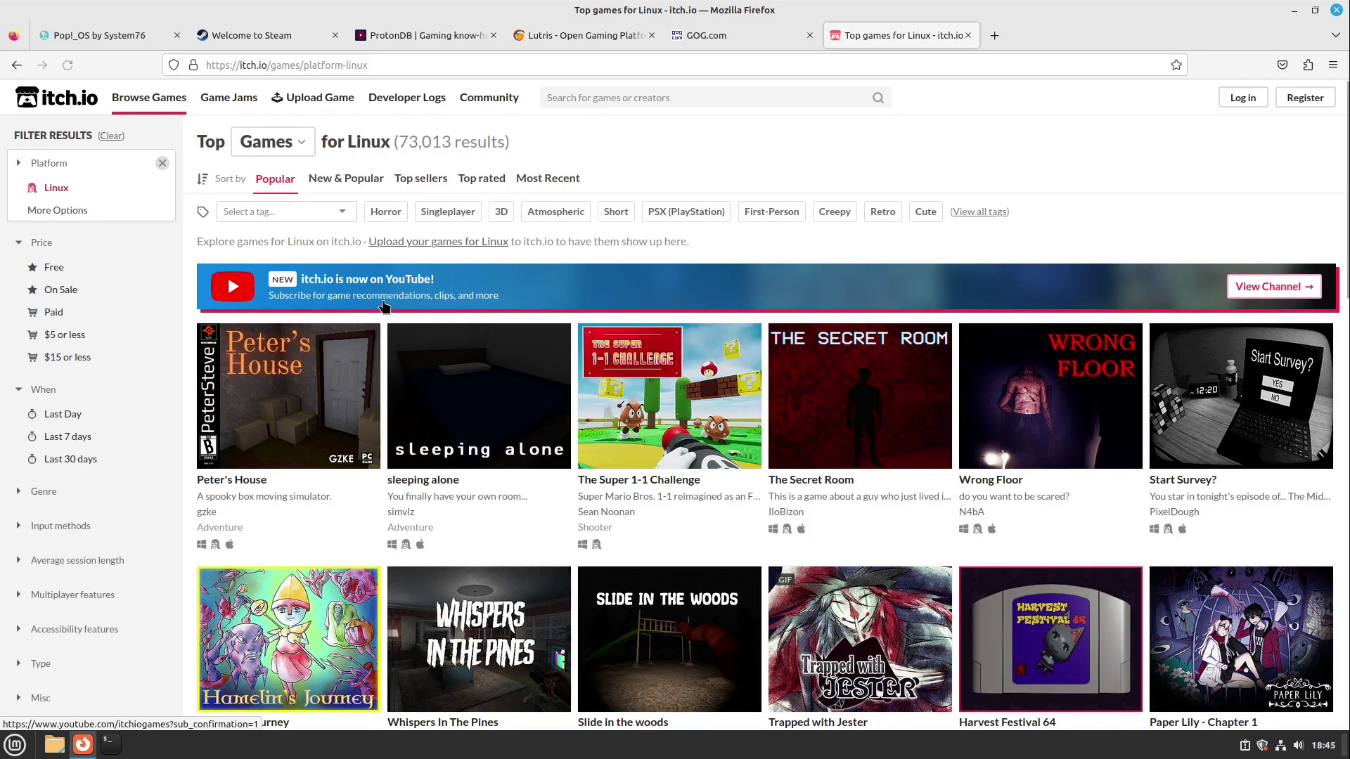
scroll(572, 343, down, 2)
scroll(573, 346, down, 4)
scroll(573, 344, down, 6)
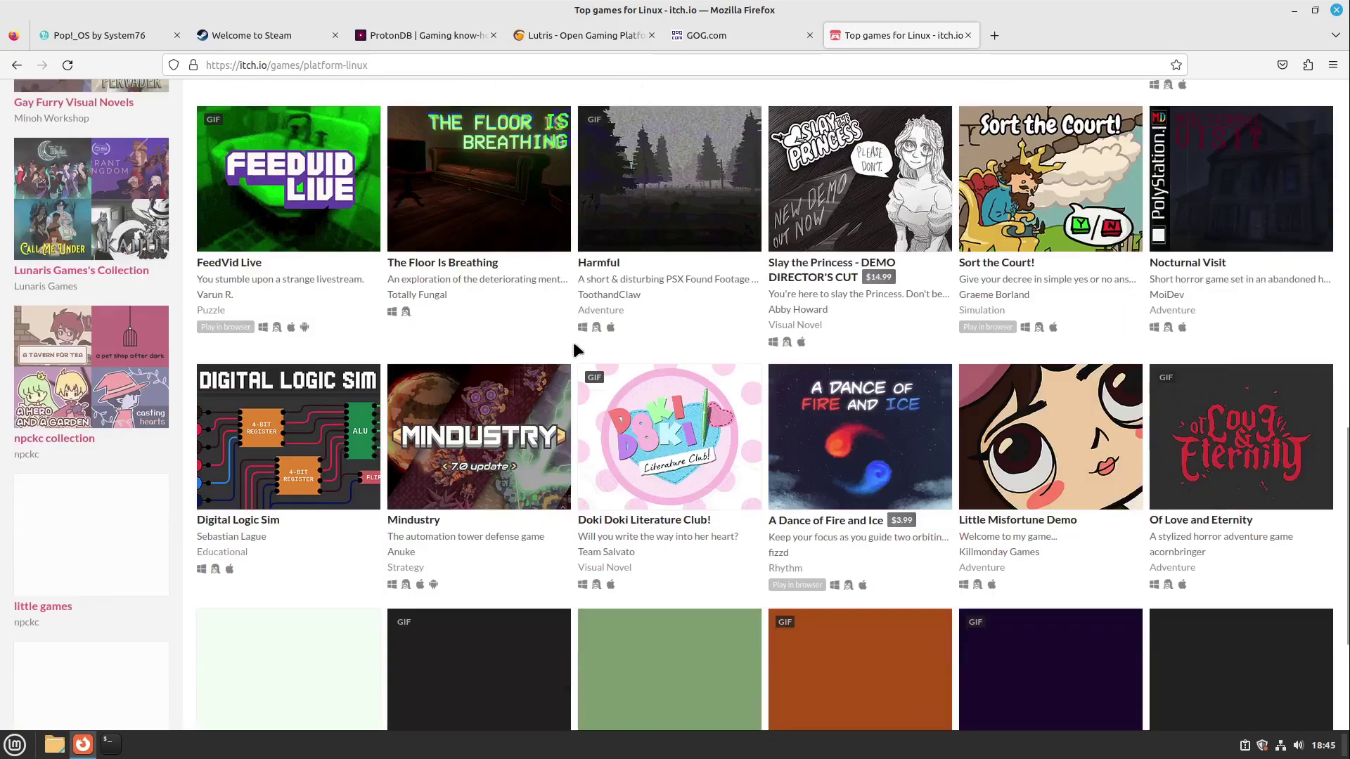
scroll(574, 344, down, 3)
scroll(572, 342, down, 4)
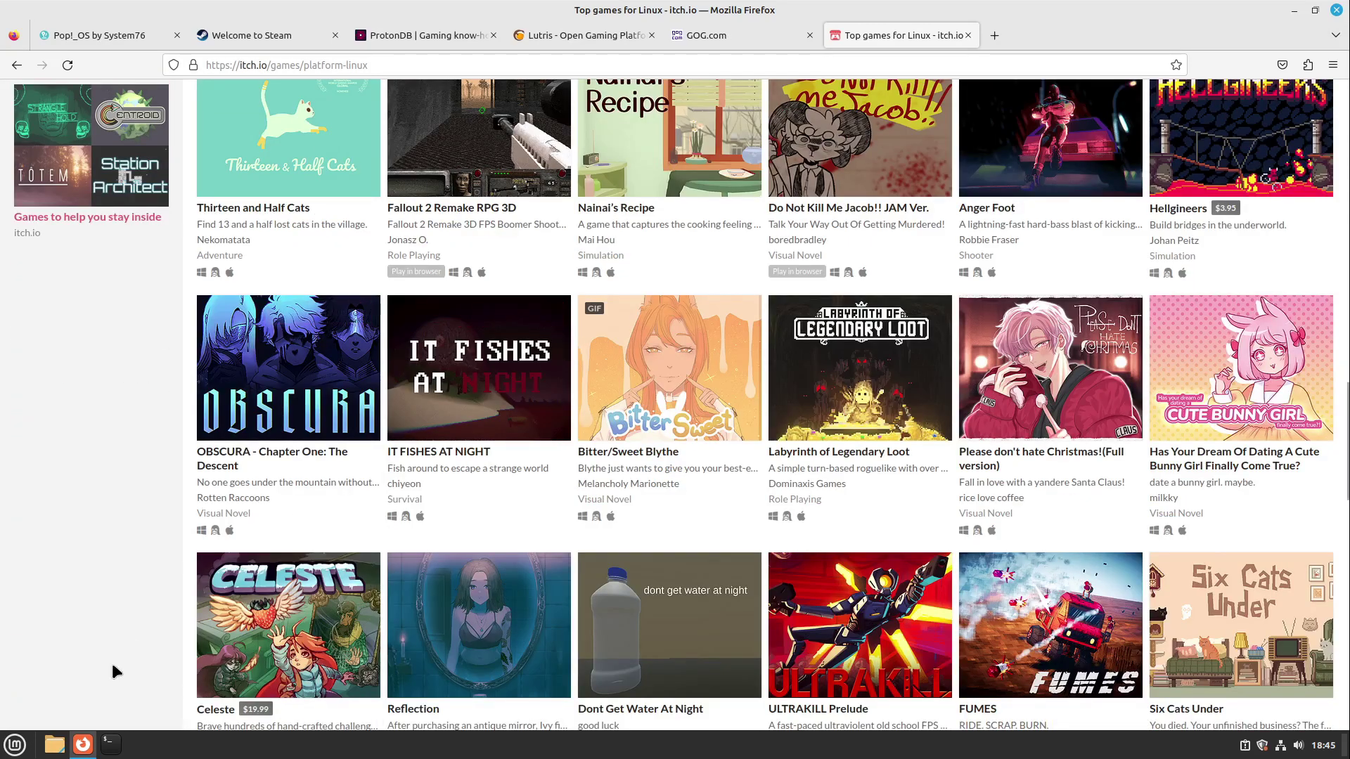
Step: Launch Software Manager from the Mint menu, maximize it, and browse Games packages like Torcs and Angband
click(16, 745)
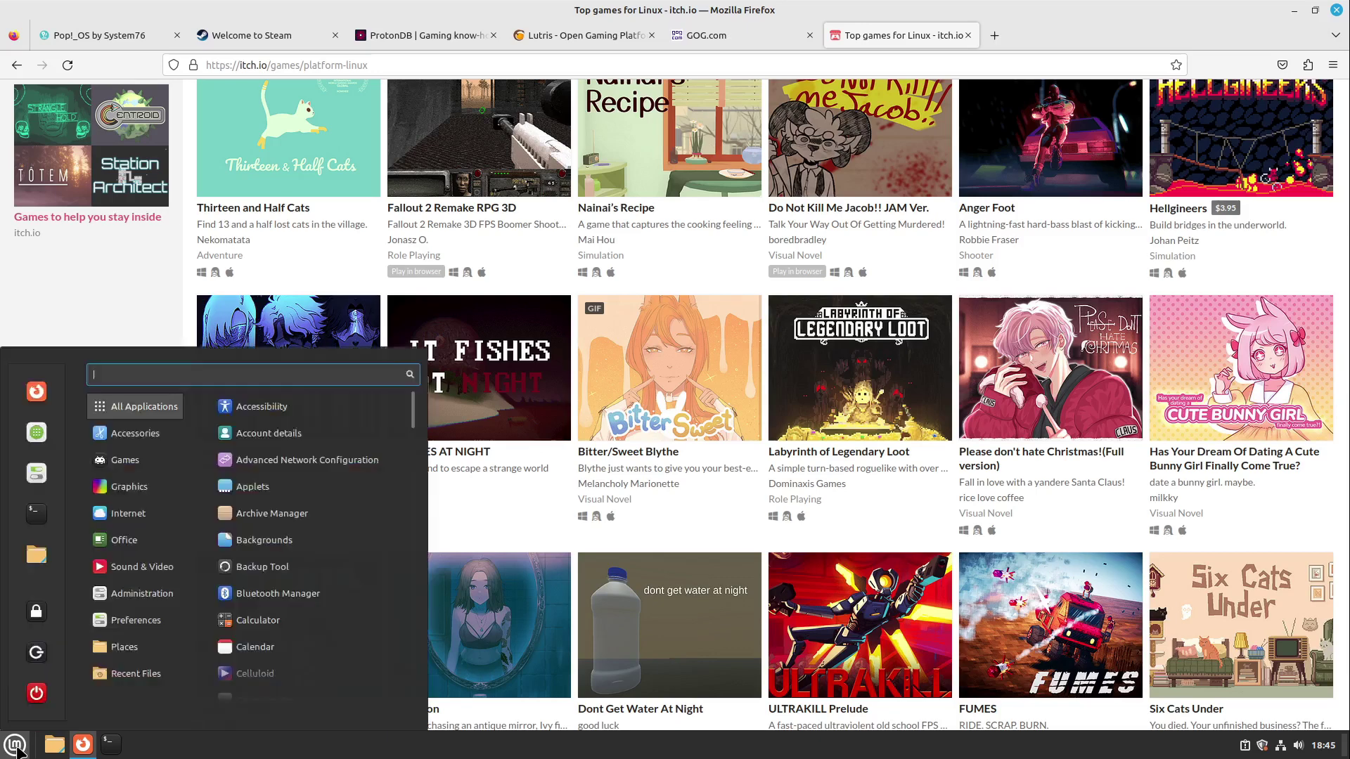
text(s)
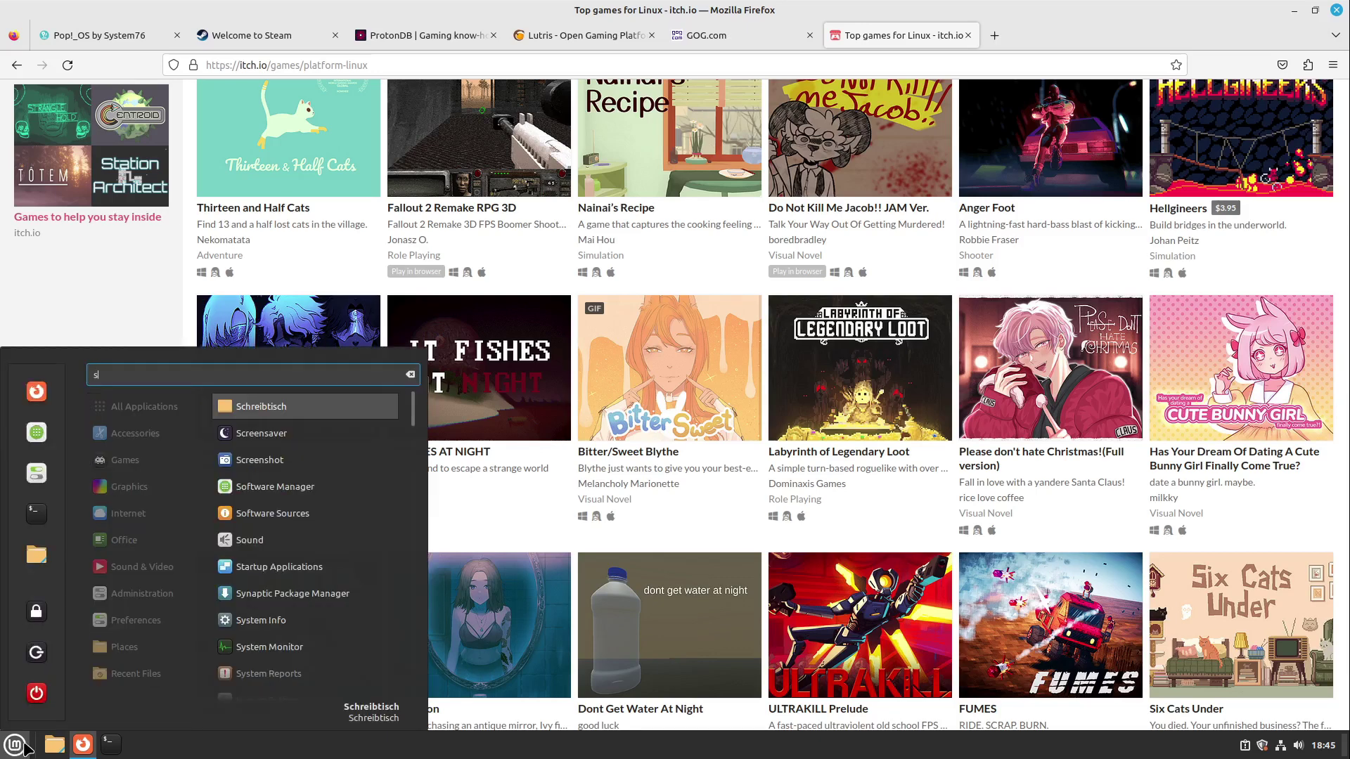
click(16, 746)
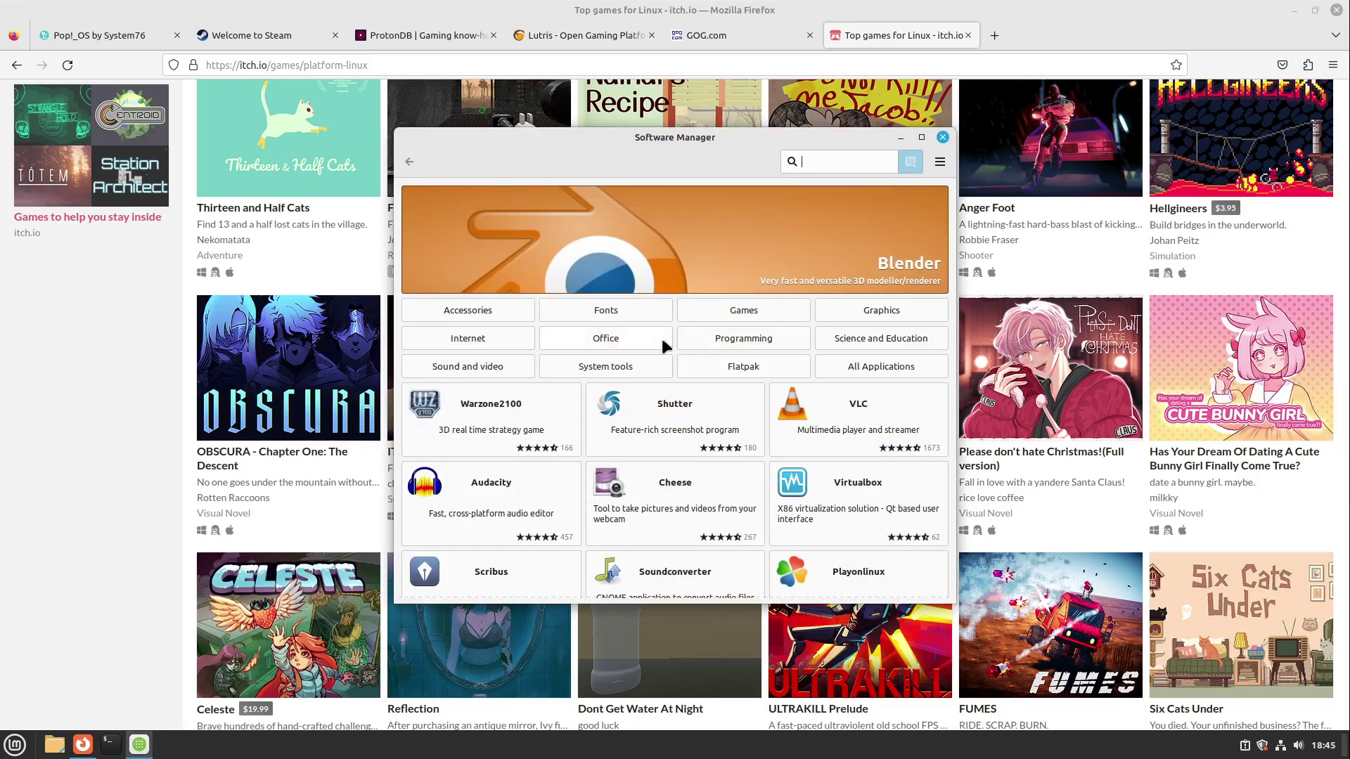
click(746, 310)
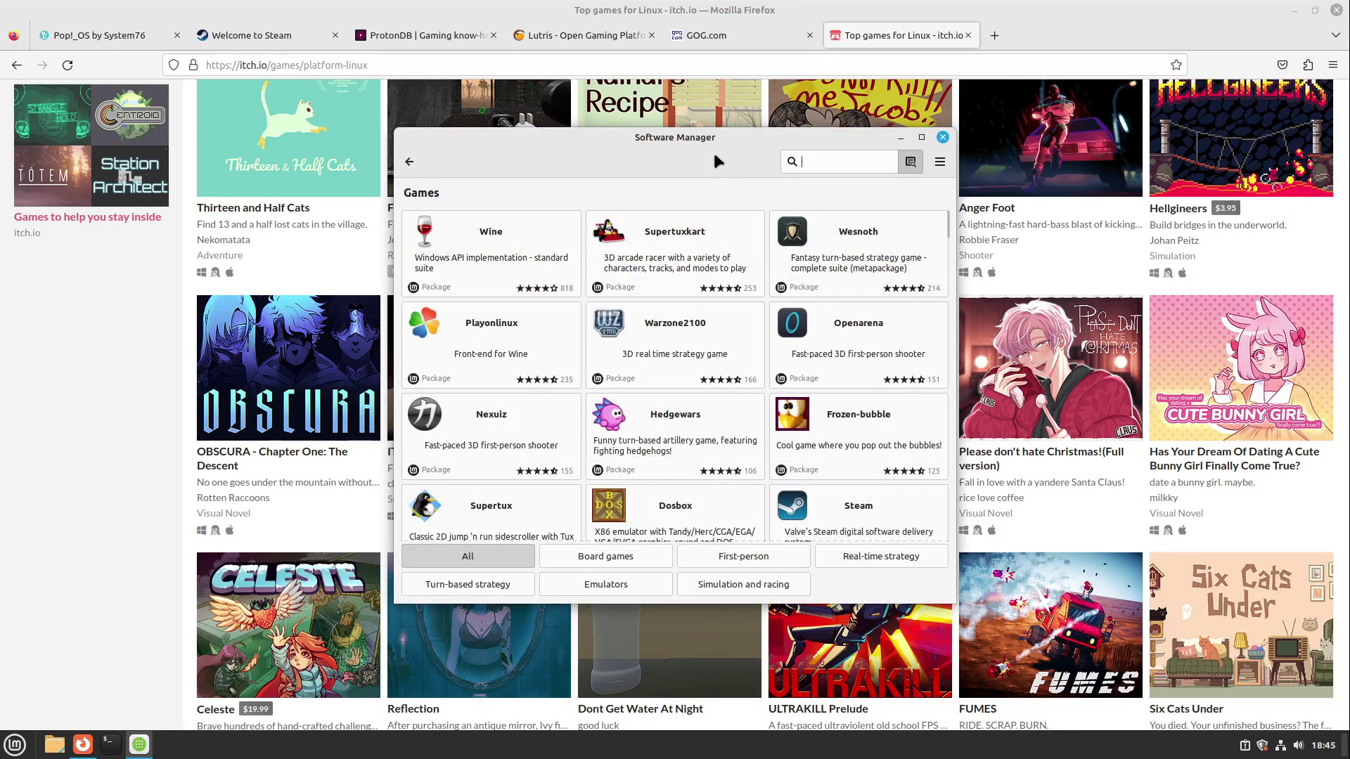
double_click(710, 137)
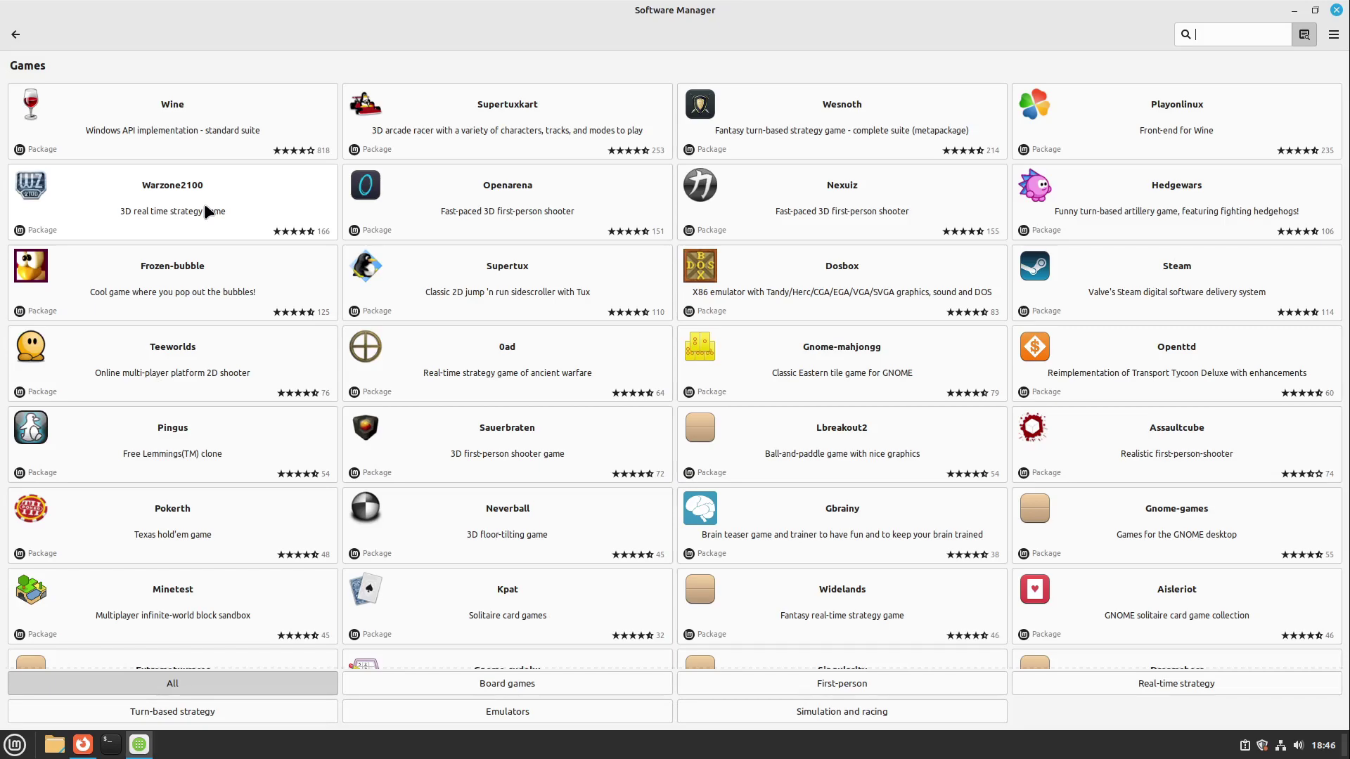
scroll(205, 205, down, 15)
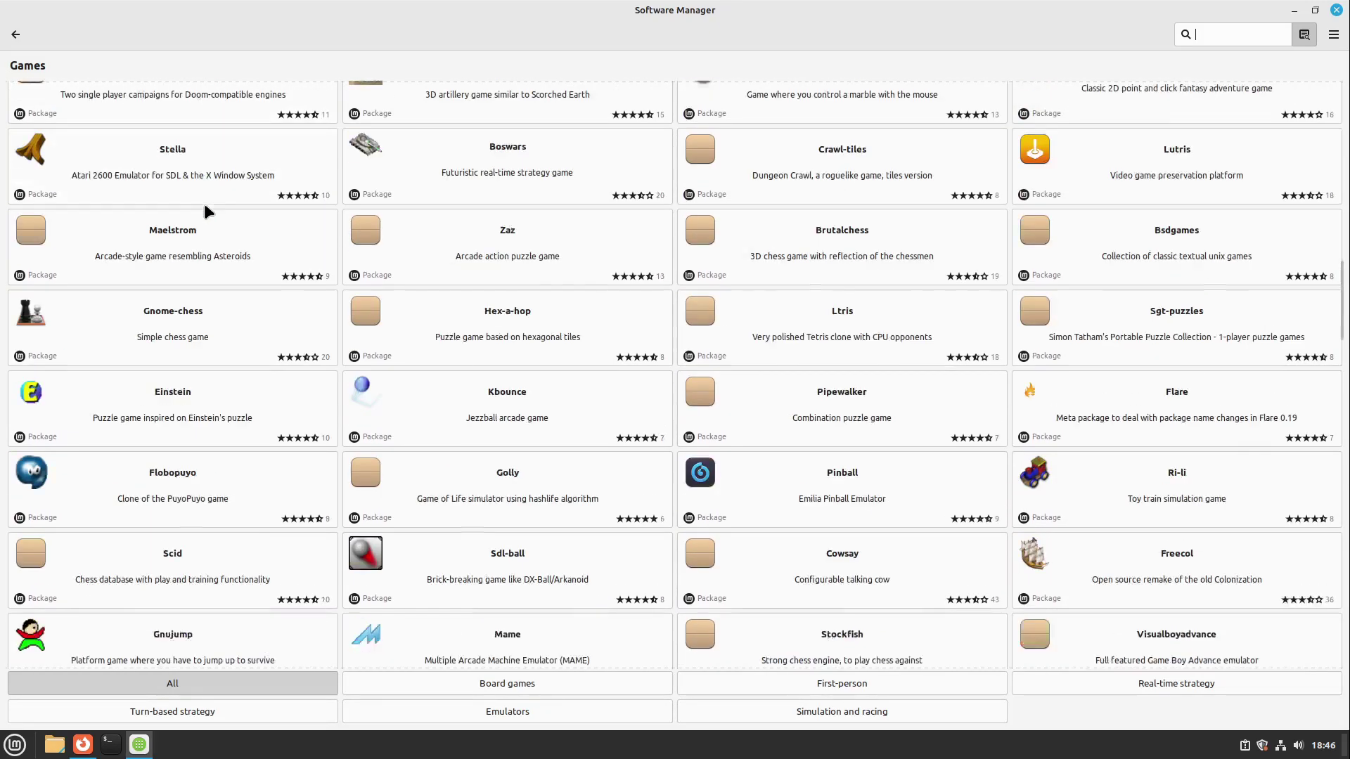
scroll(205, 208, down, 12)
scroll(206, 211, down, 7)
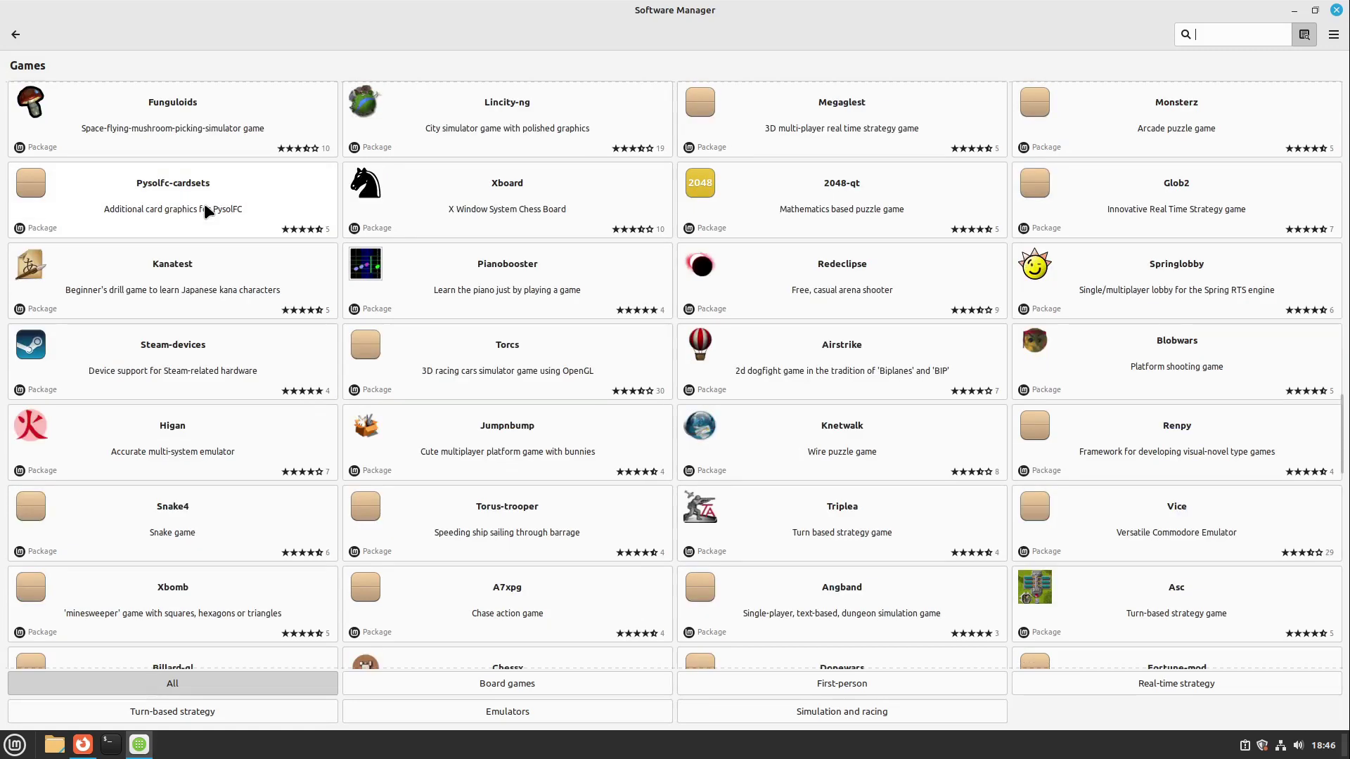
Step: Load flathub in a new Firefox tab
key(alt+Tab)
text(fl)
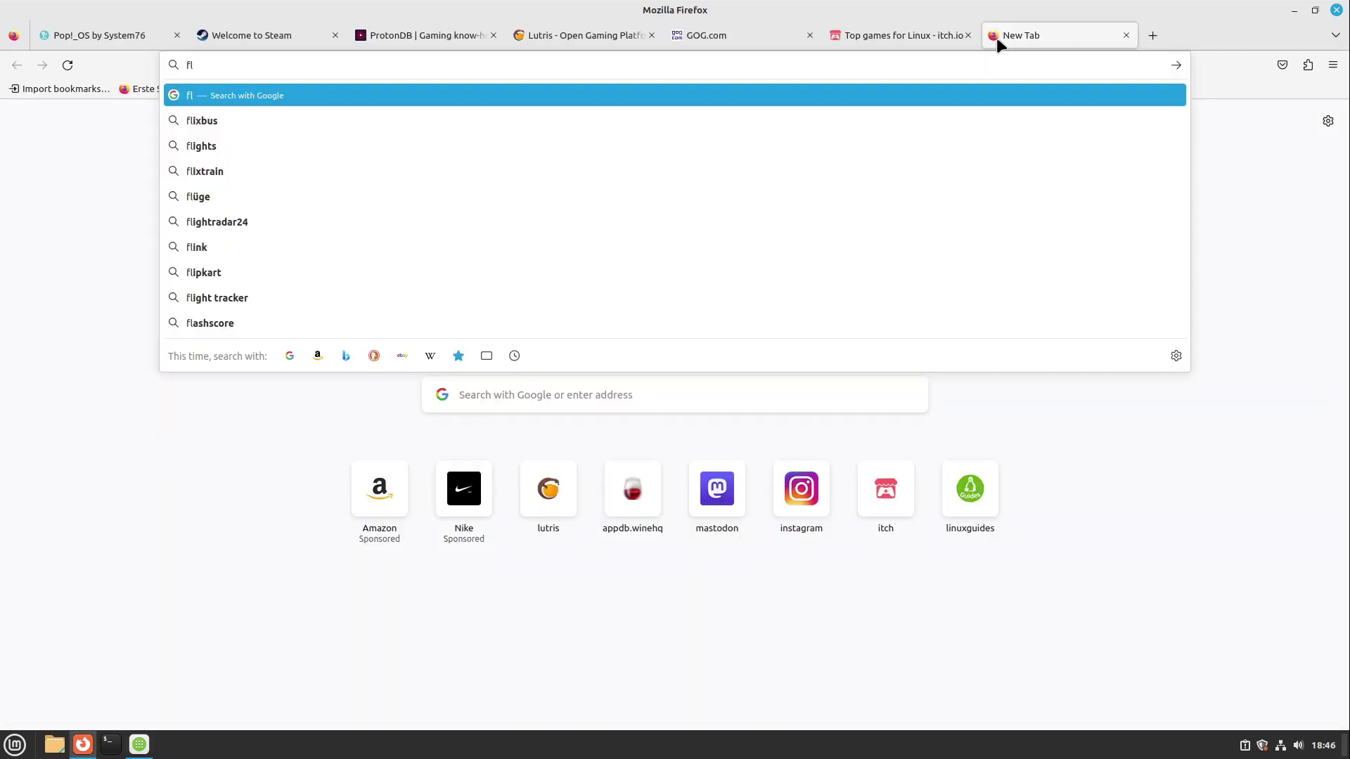
text(a)
key(BackSpace)
text(athub)
key(Return)
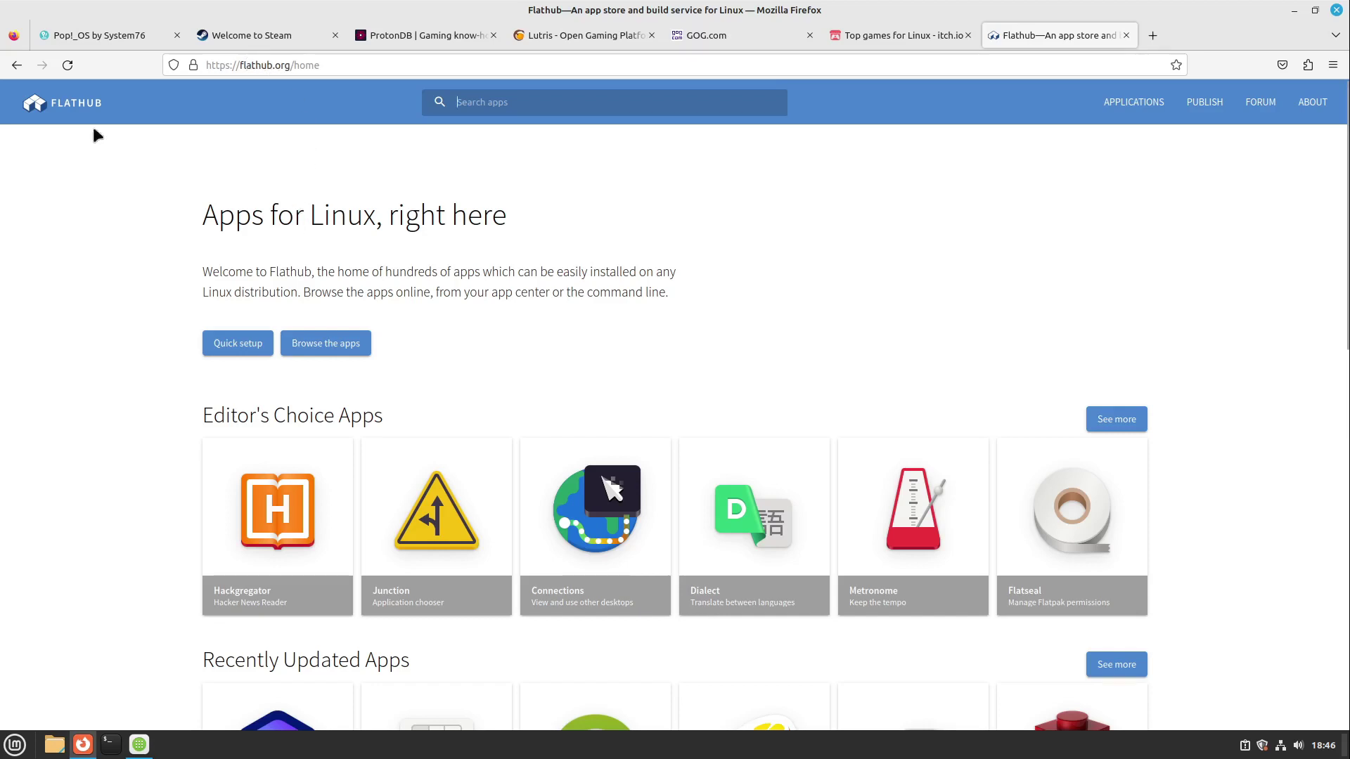
Step: Filter Flathub's catalogue to Games (477 results) and scroll far down the game grid
click(325, 344)
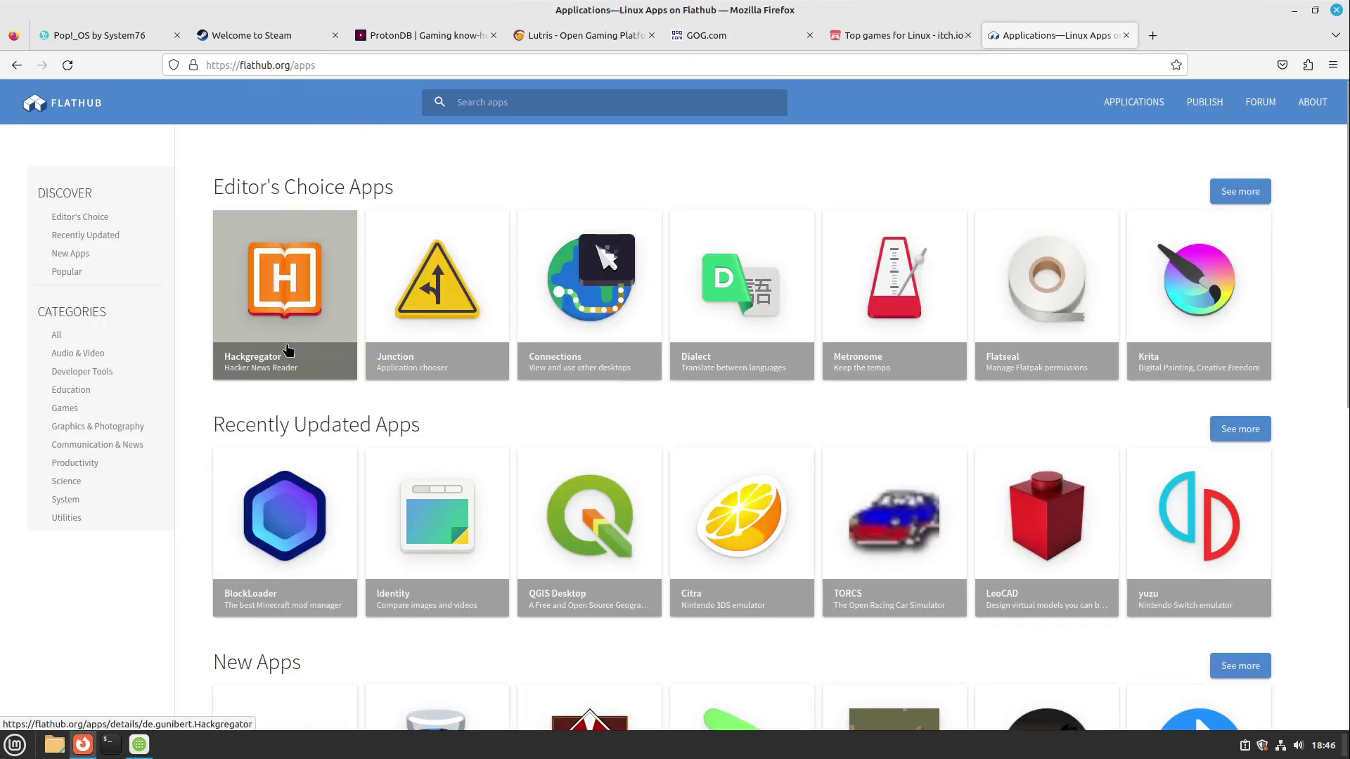
click(62, 409)
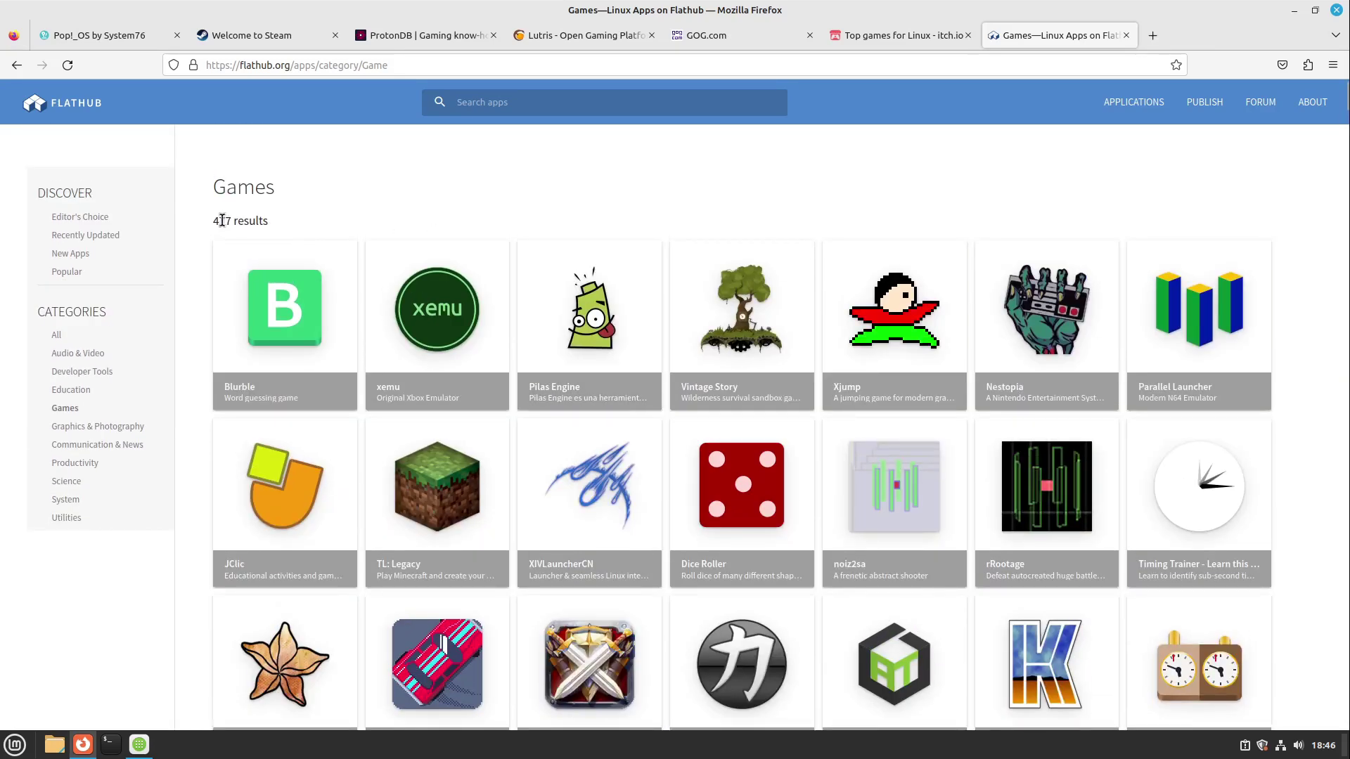
drag(1344, 97, 1313, 242)
scroll(1195, 248, up, 8)
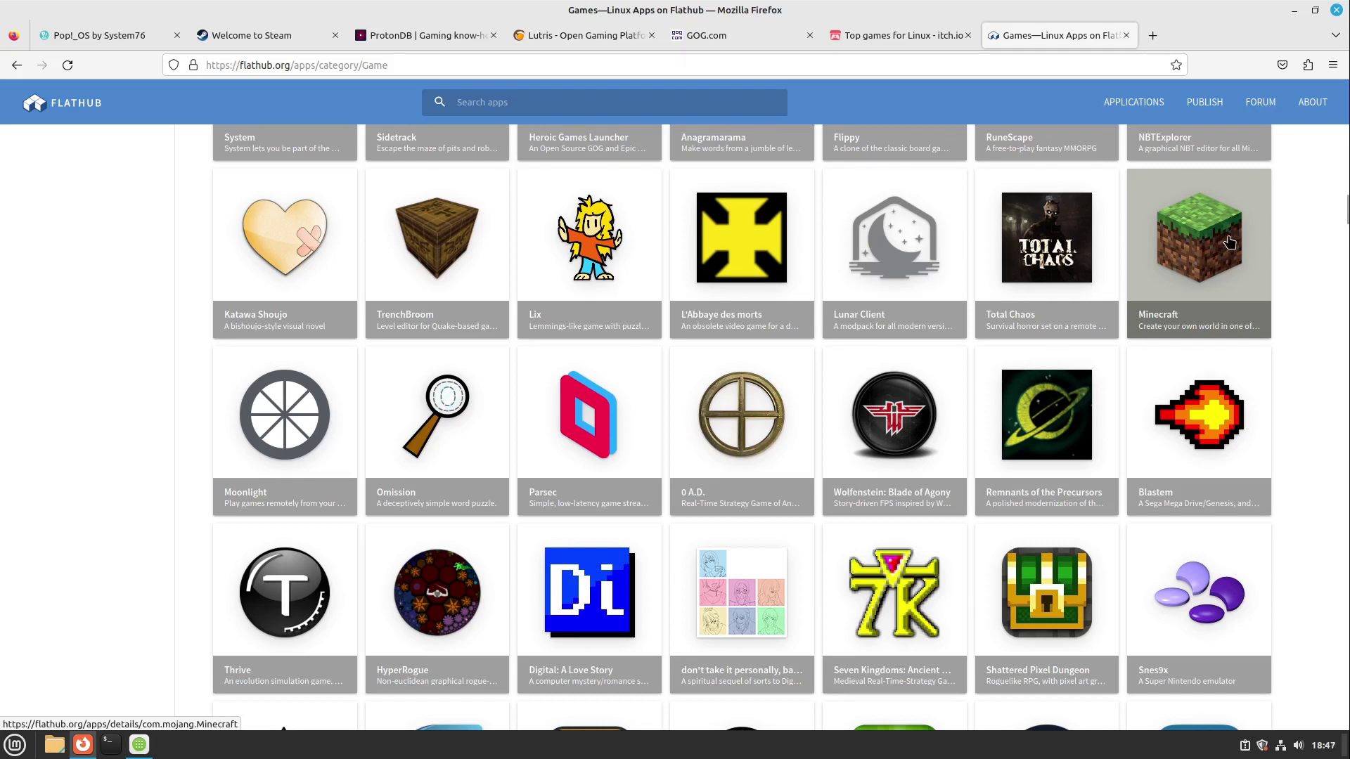
scroll(1224, 324, down, 10)
scroll(1225, 323, down, 10)
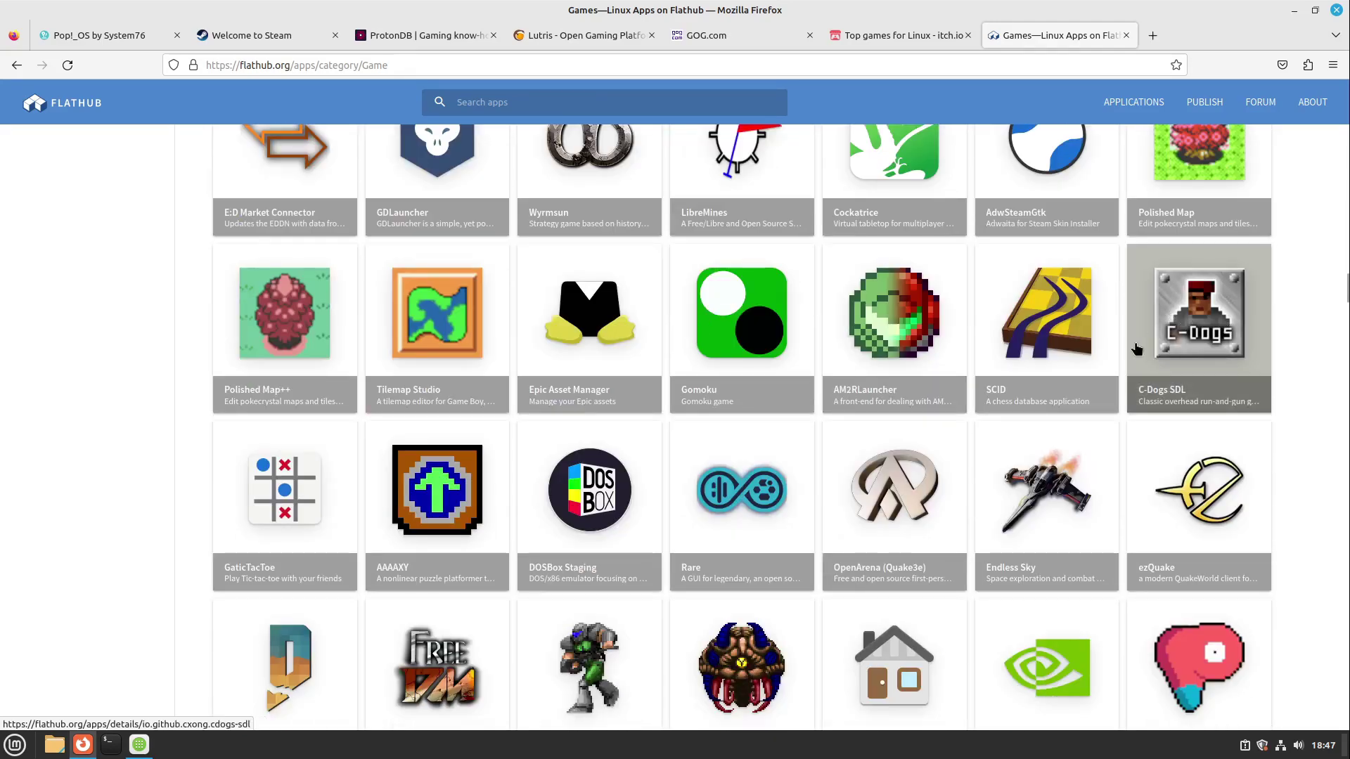
scroll(1137, 350, down, 5)
scroll(1137, 350, down, 5)
scroll(1137, 349, down, 5)
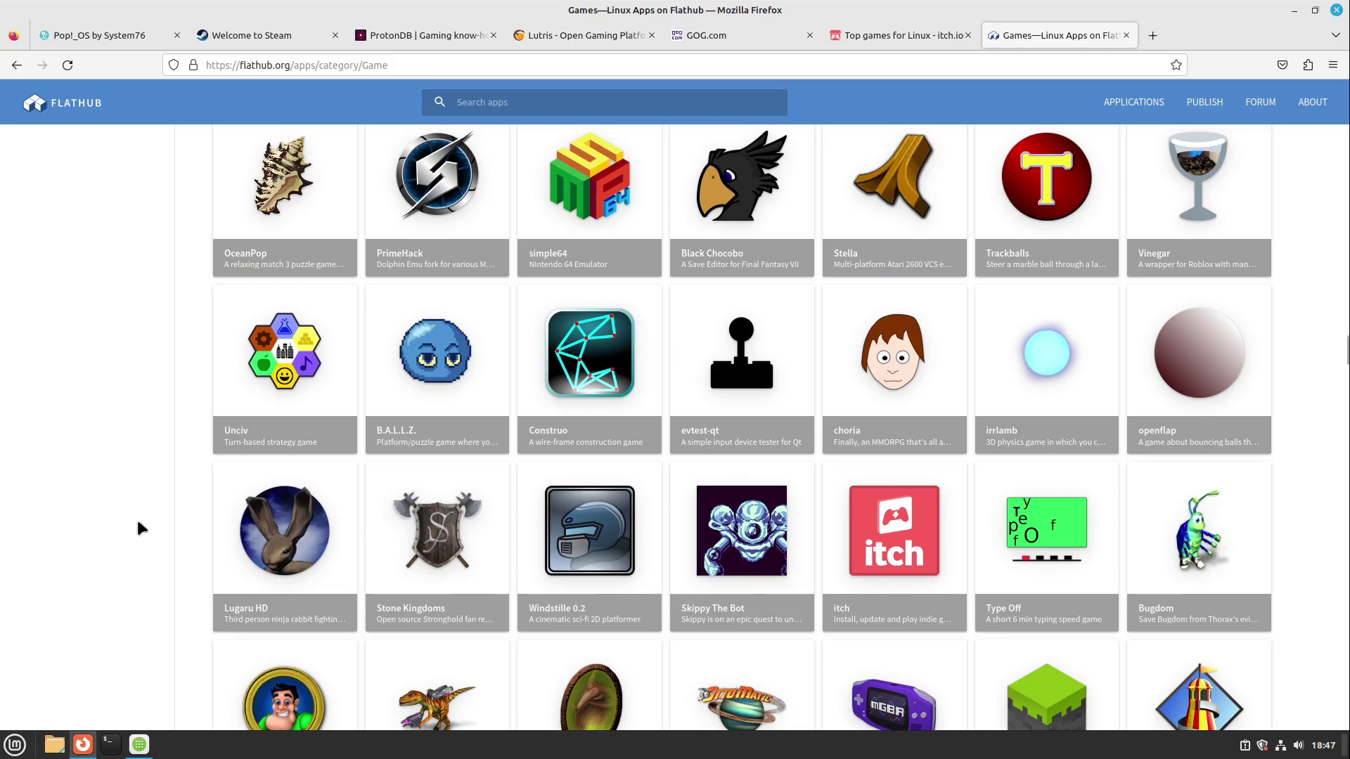
scroll(136, 516, down, 15)
scroll(121, 496, down, 10)
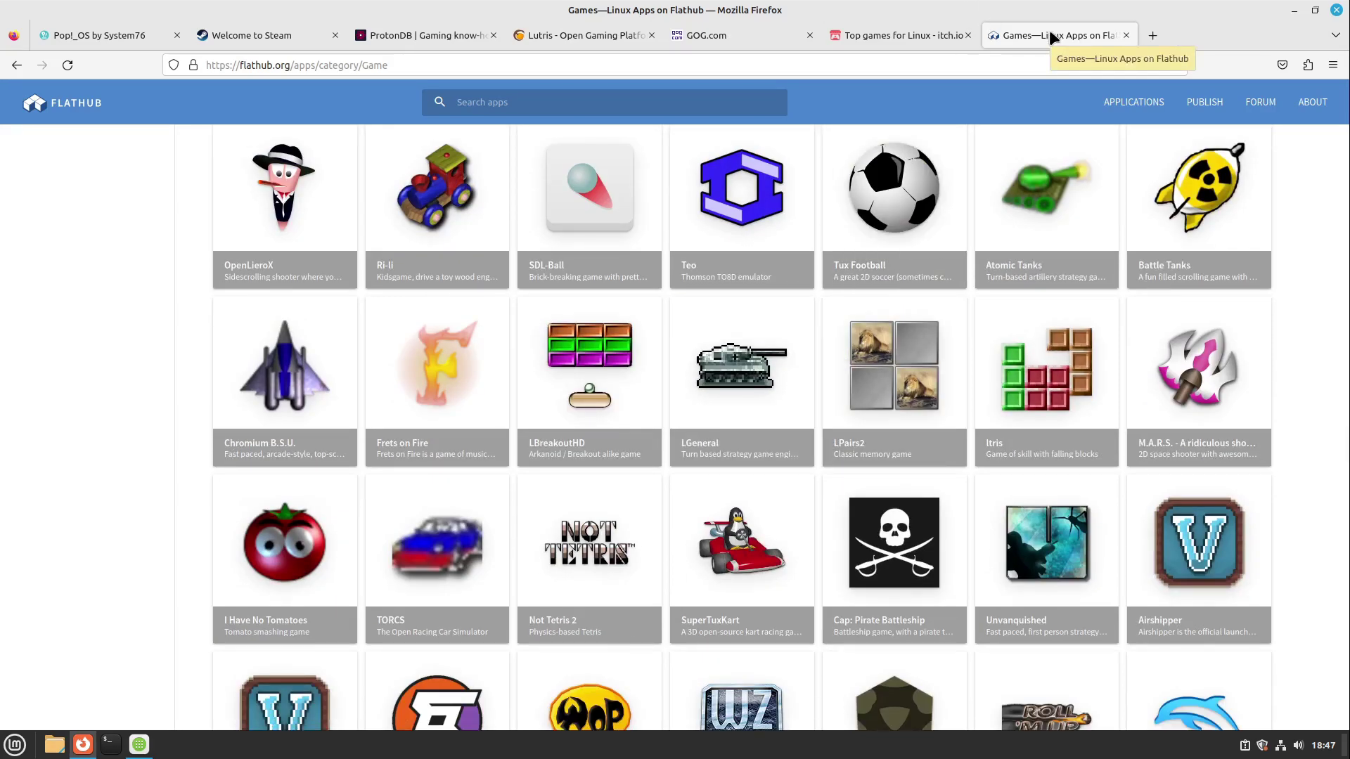
Step: Middle-click away the six tabs from Flathub back to Steam store, keeping only Pop!_OS
middle_click(1052, 37)
middle_click(869, 34)
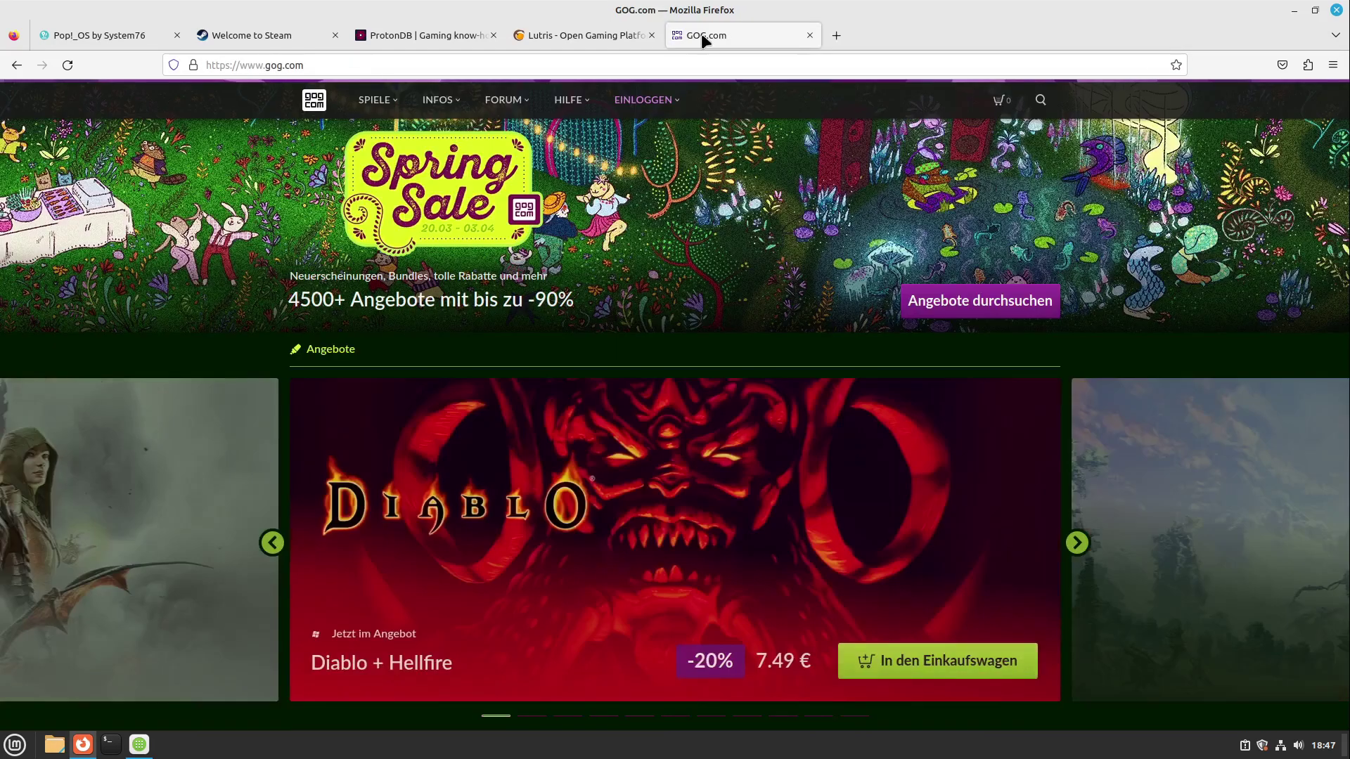
middle_click(702, 32)
middle_click(562, 31)
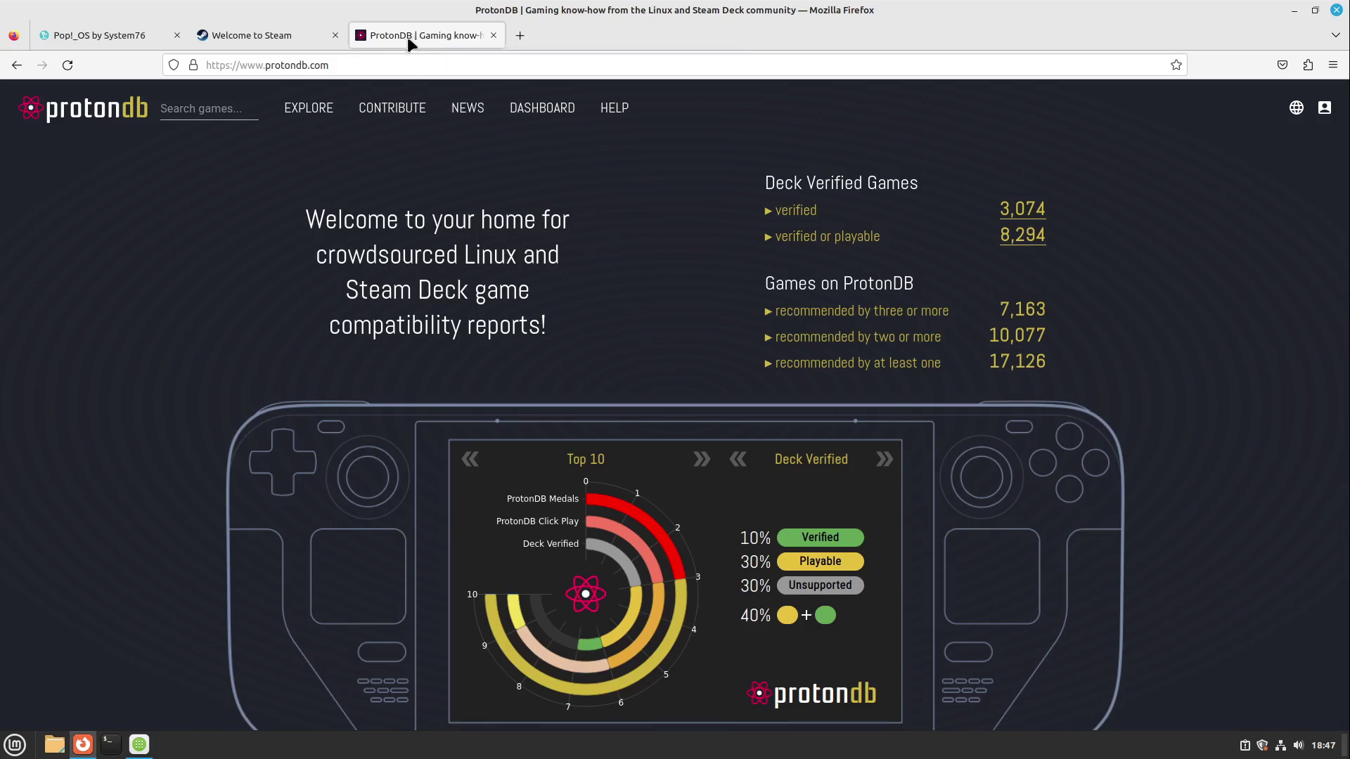
middle_click(416, 32)
middle_click(288, 35)
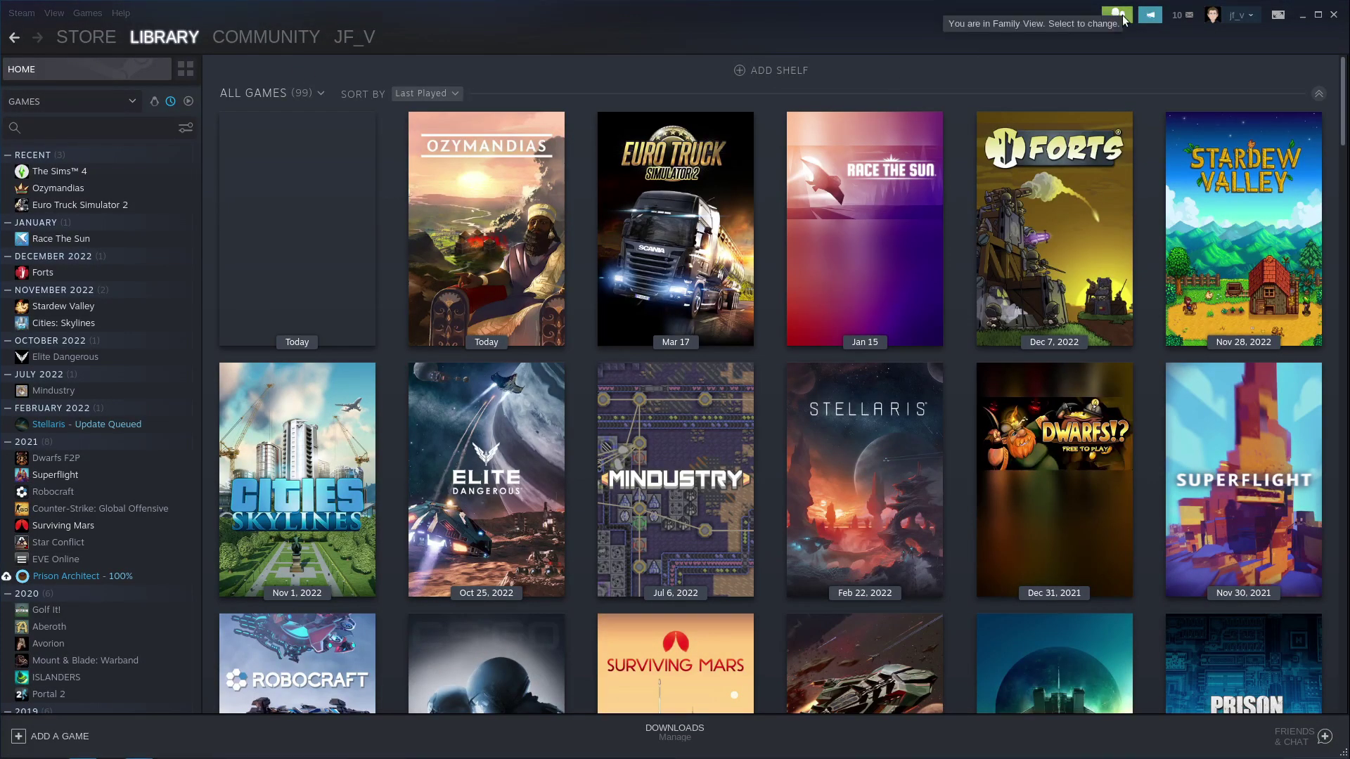
Step: Exit Steam's Family View with the PIN to unlock the full library
click(1118, 15)
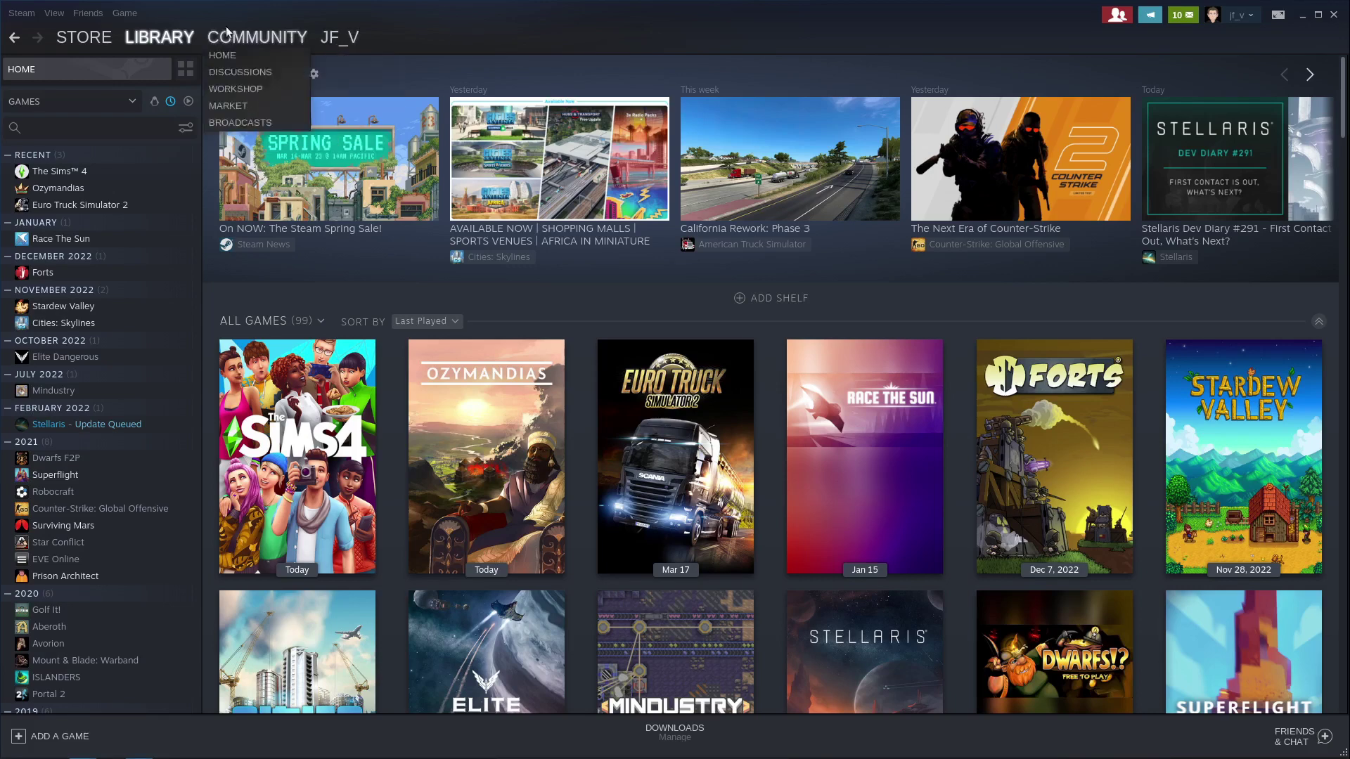
click(21, 14)
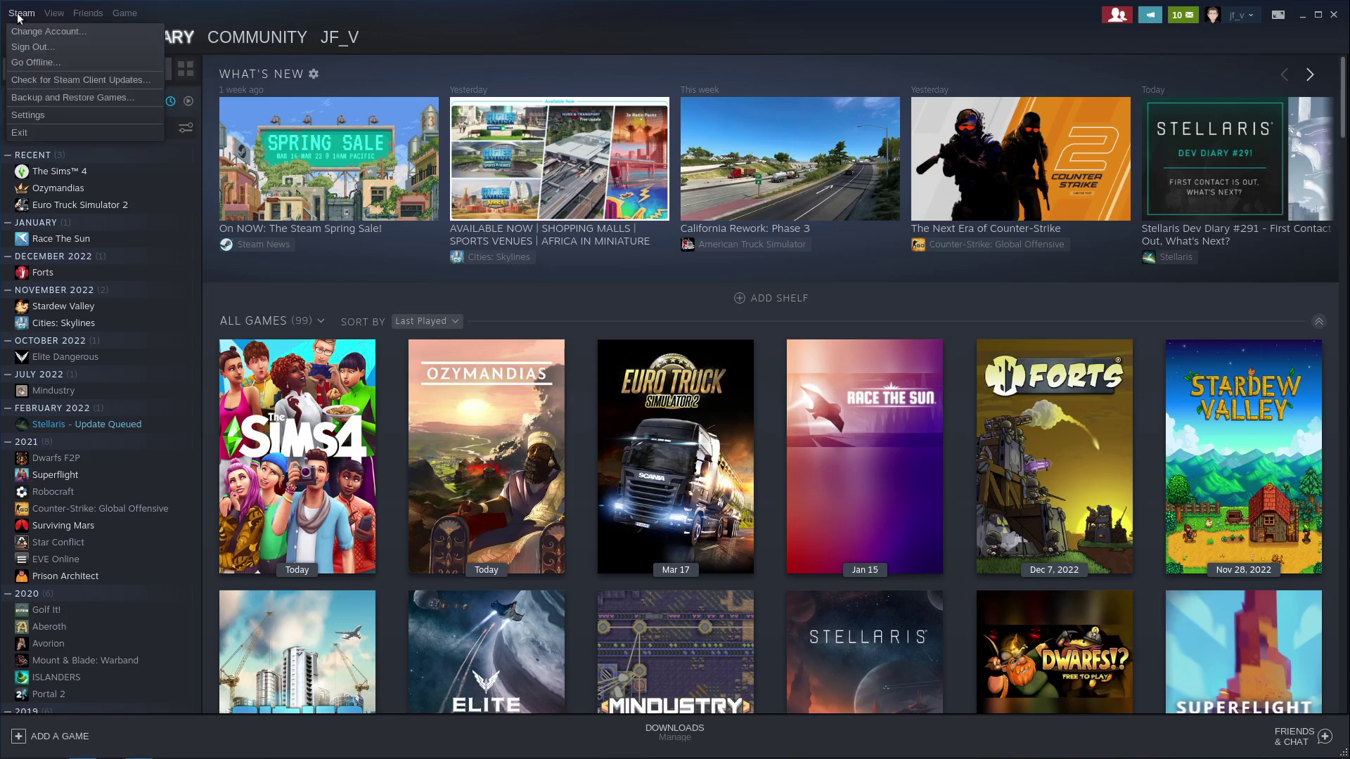
Step: In Steam Play settings, enable all other titles with Proton 7.0-6 and confirm with OK
click(31, 116)
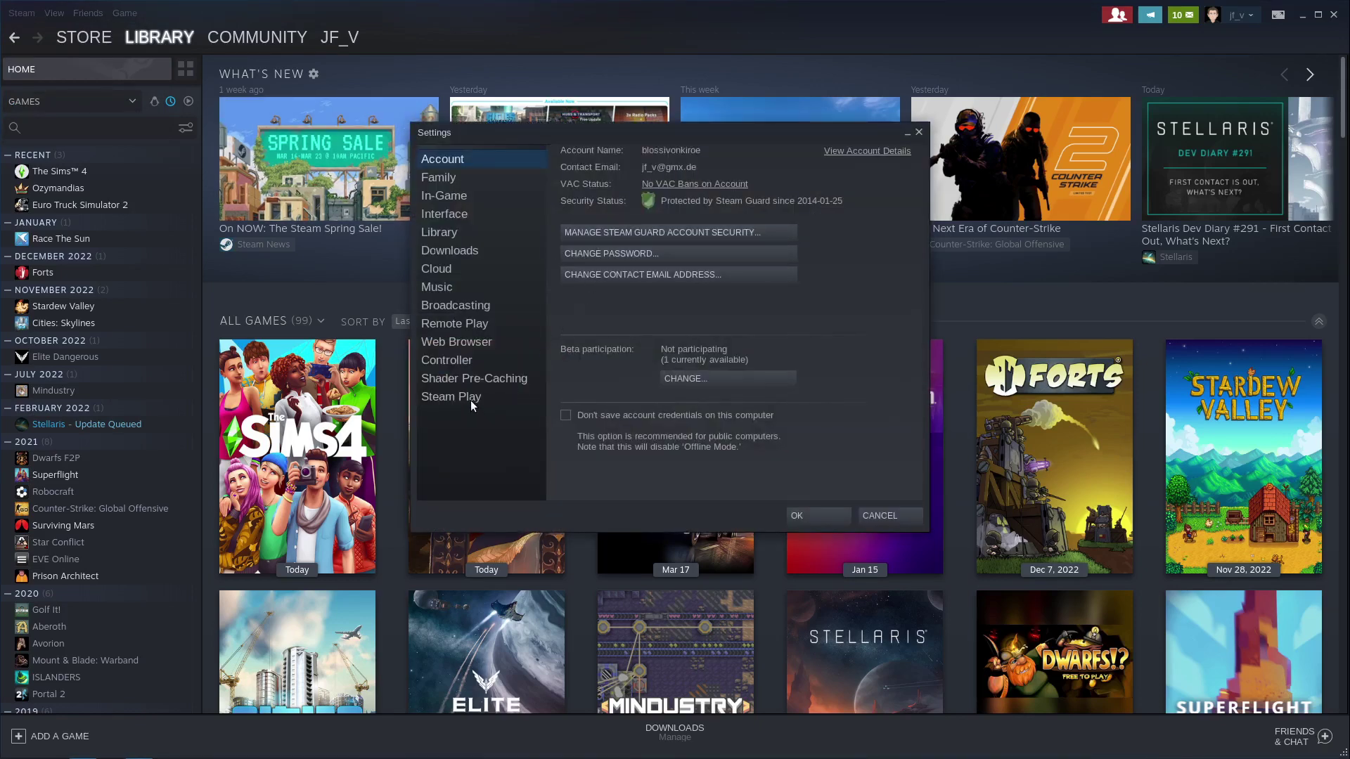
click(470, 398)
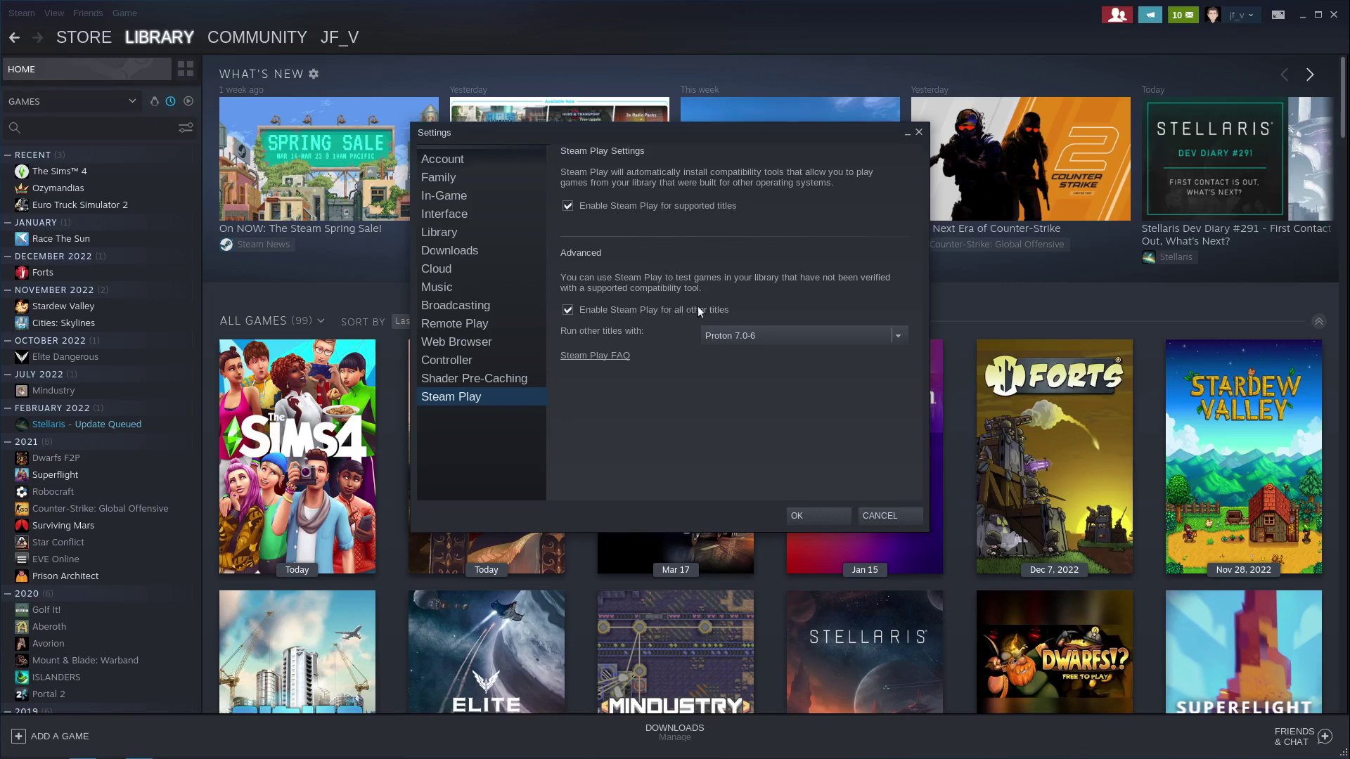
click(898, 338)
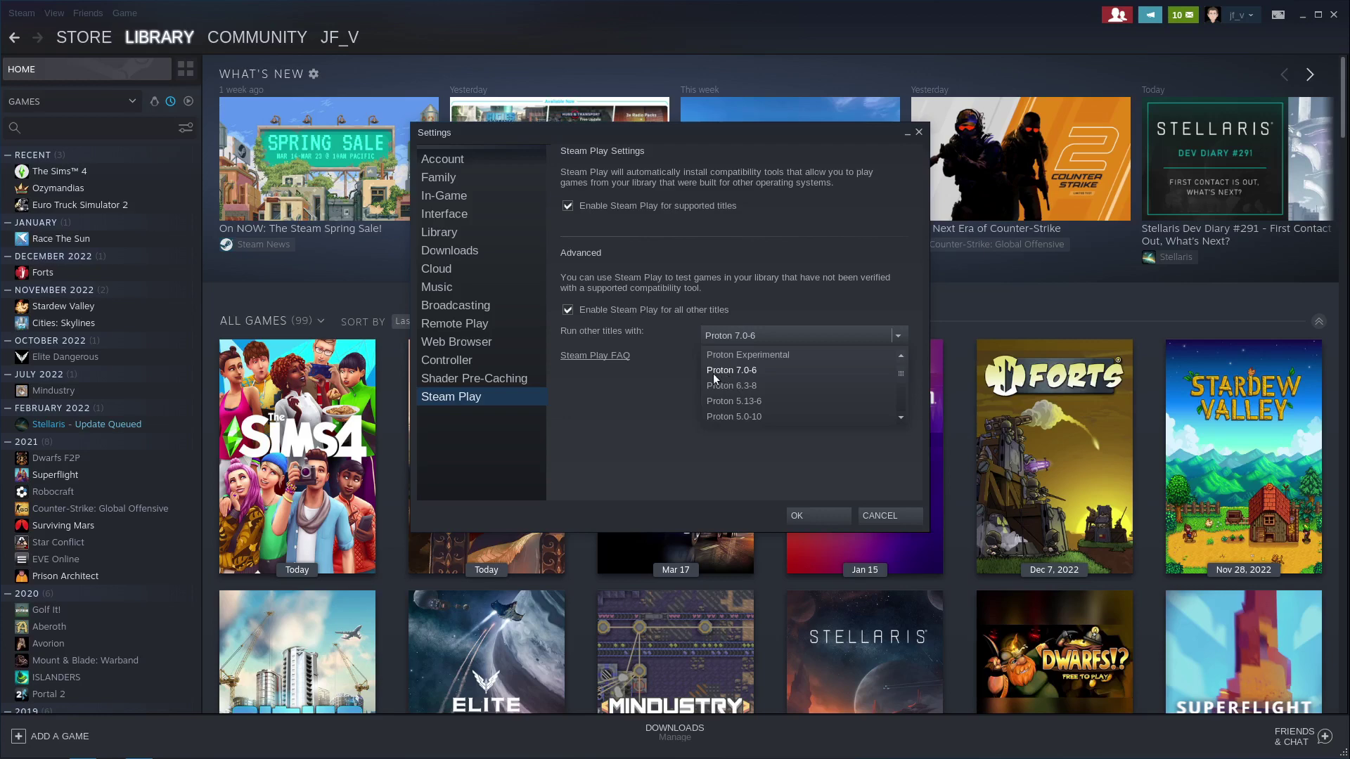
click(650, 406)
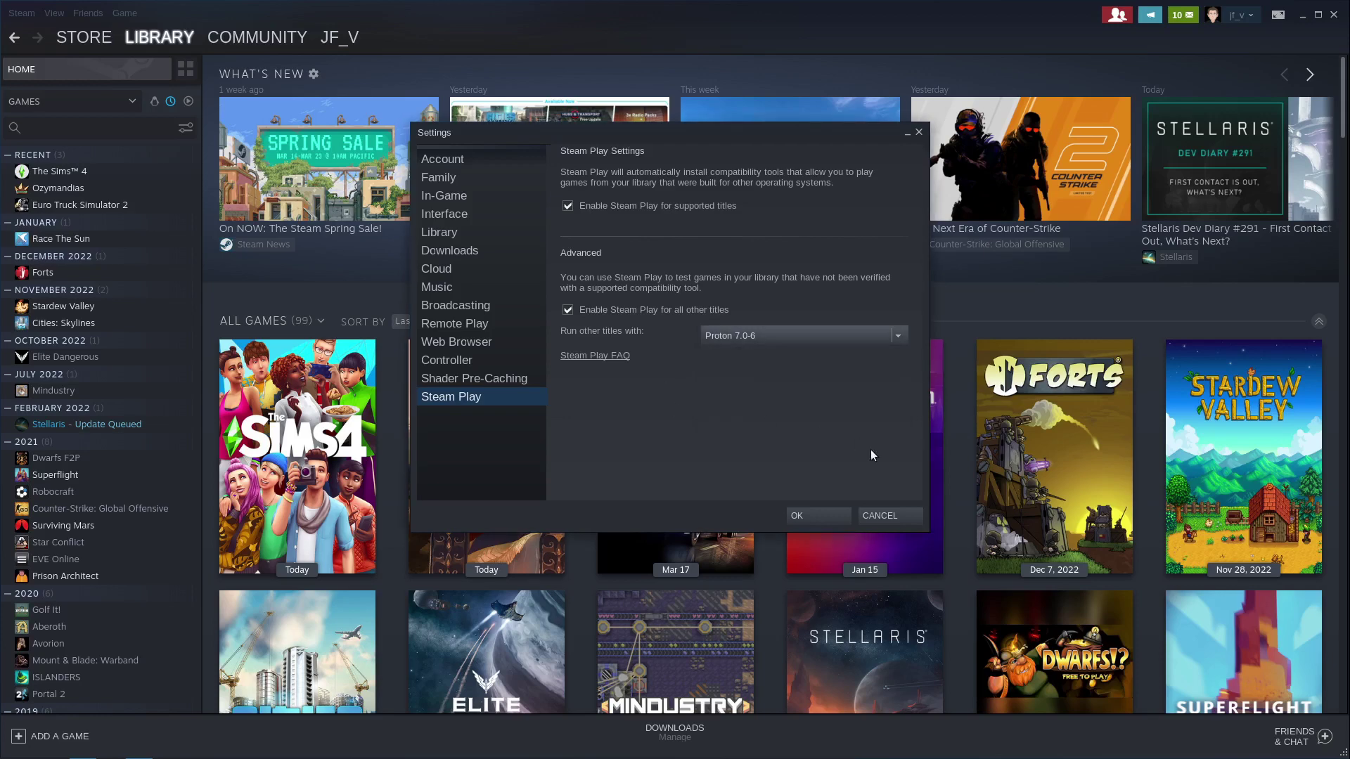
click(810, 513)
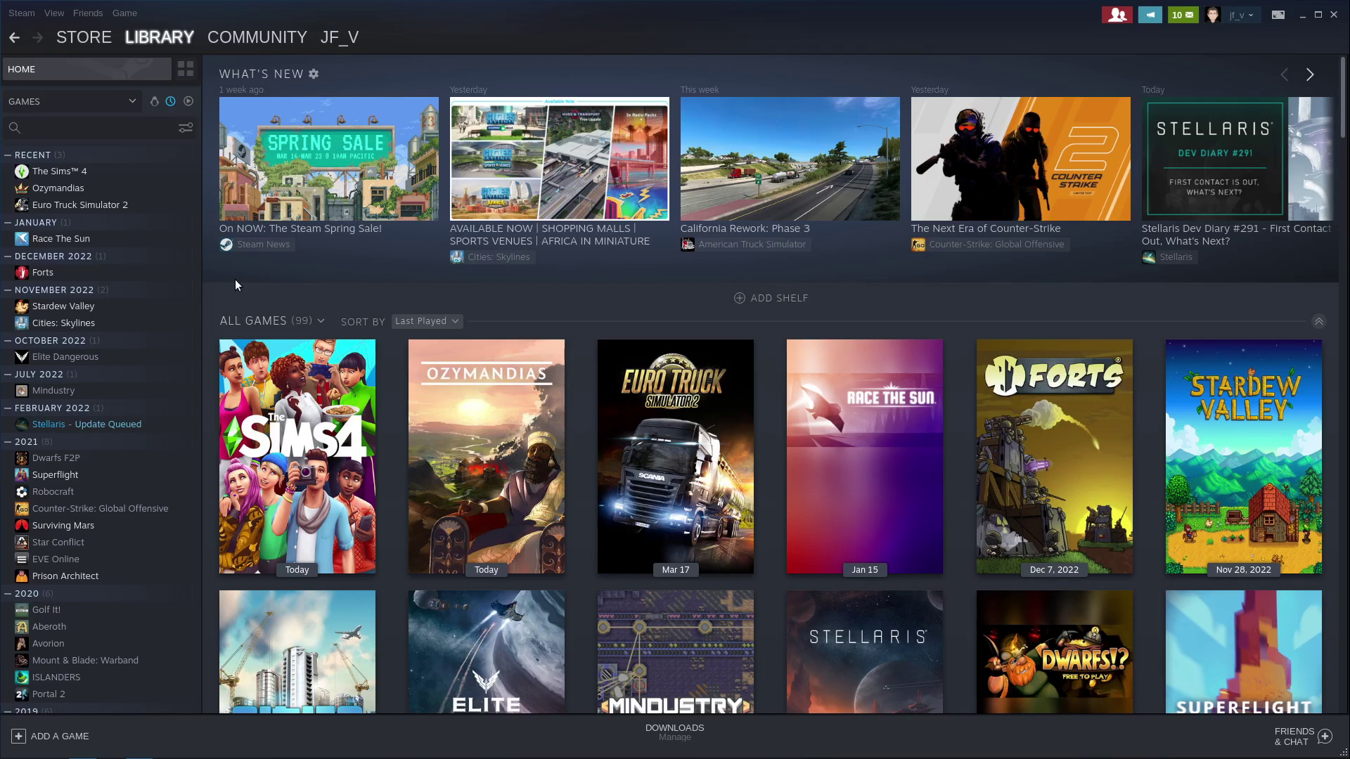
Step: Open Ozymandias in the Steam library and launch it with Play
click(65, 191)
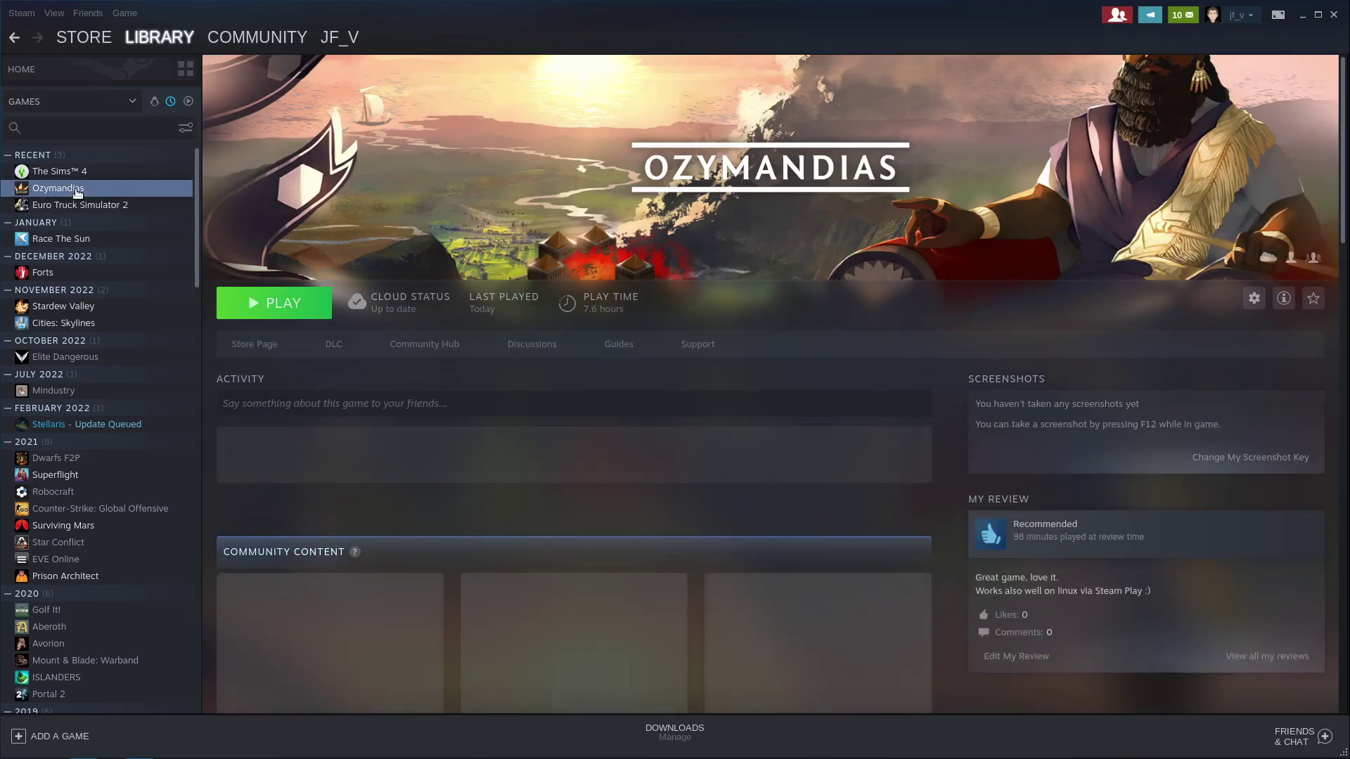
key(Up)
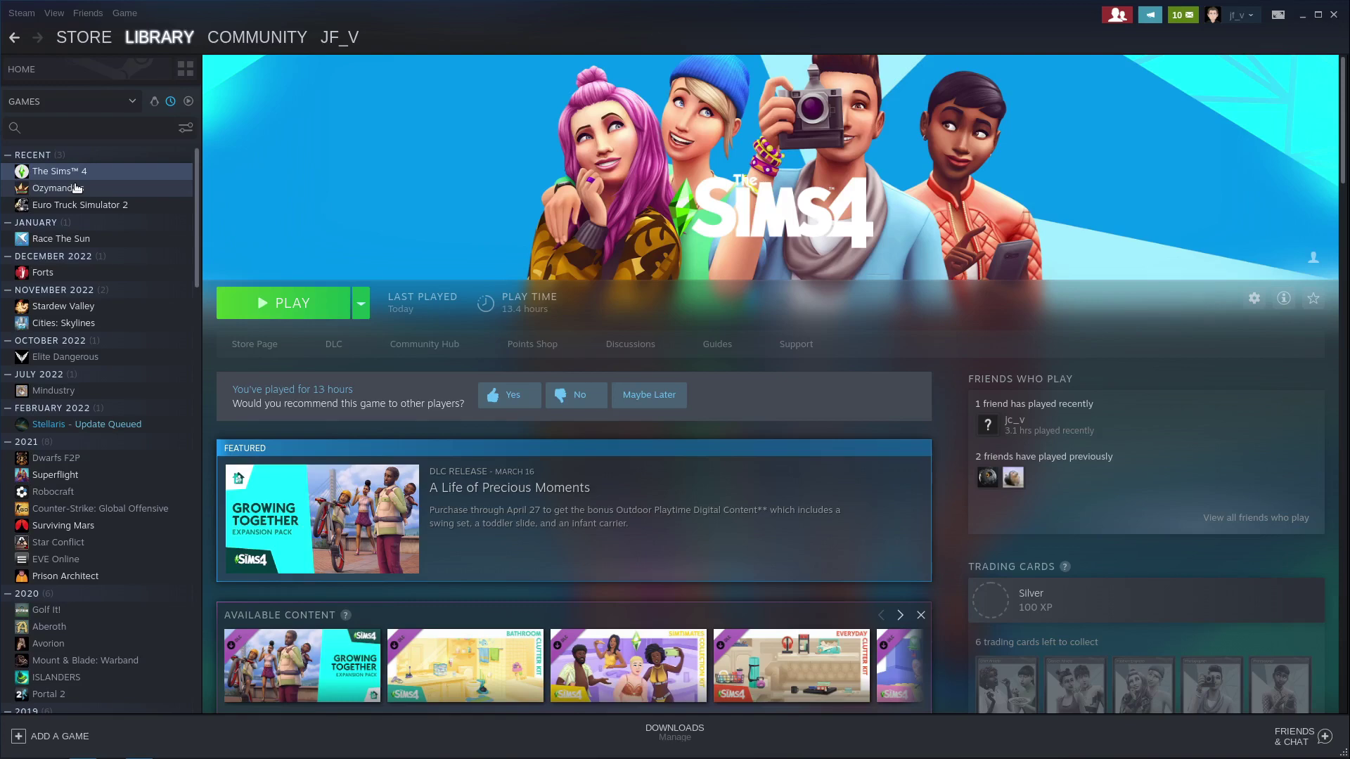
click(77, 188)
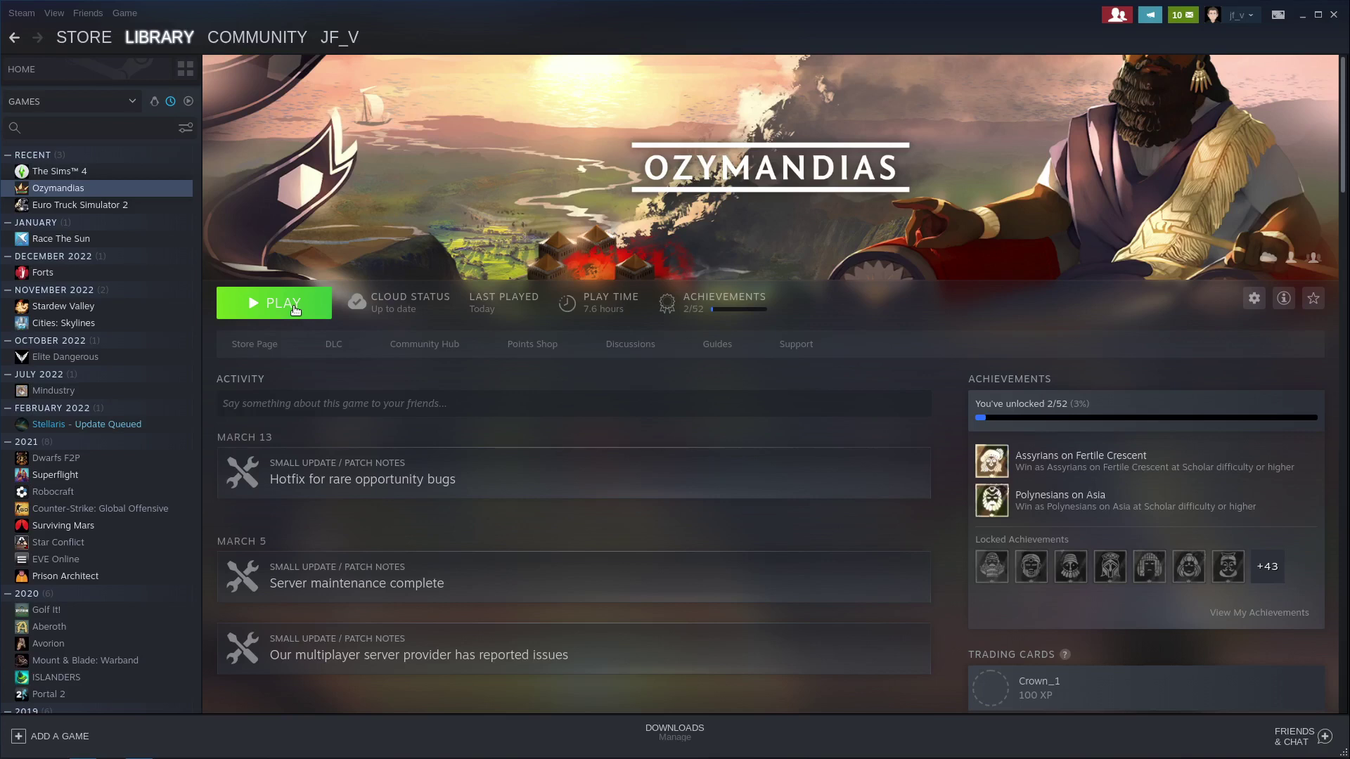
click(294, 304)
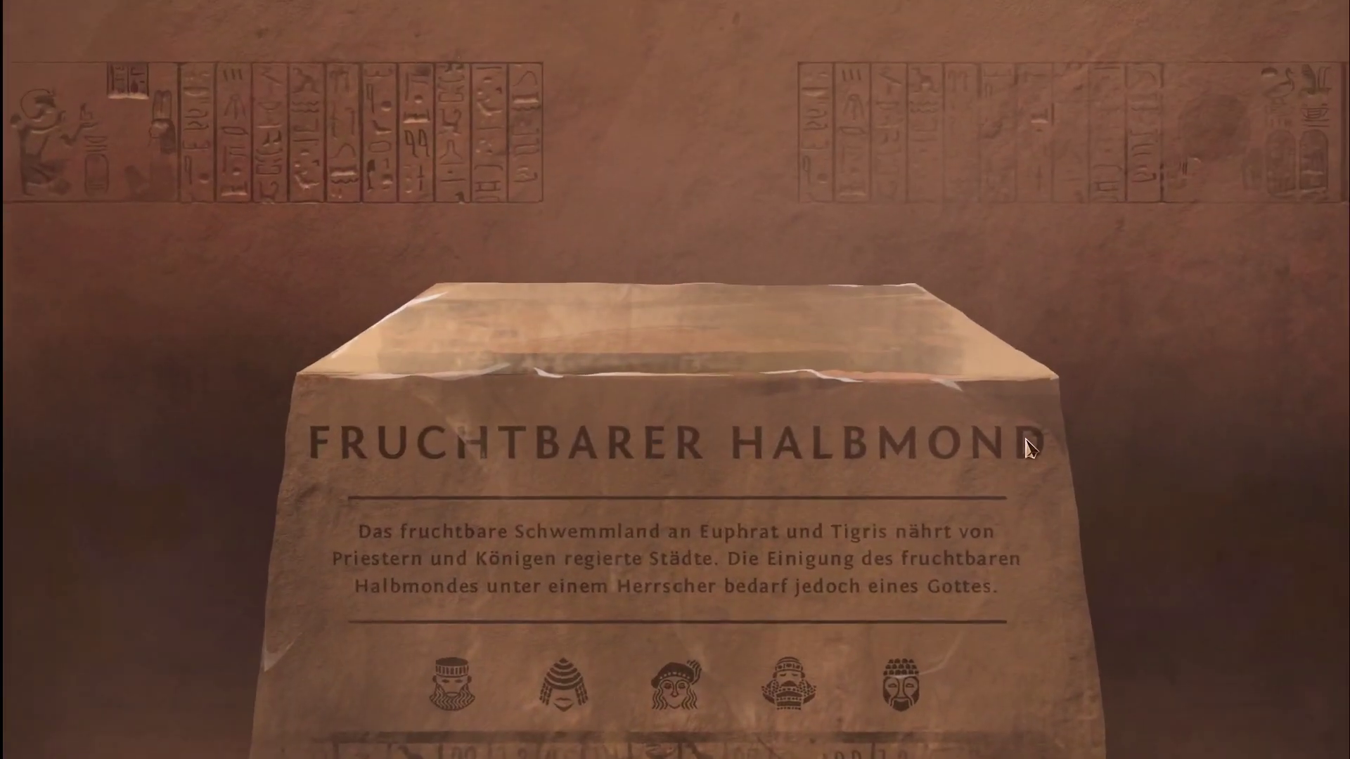
Step: Select the Fruchtbarer Halbmond map in Ozymandias's campaign
click(1241, 415)
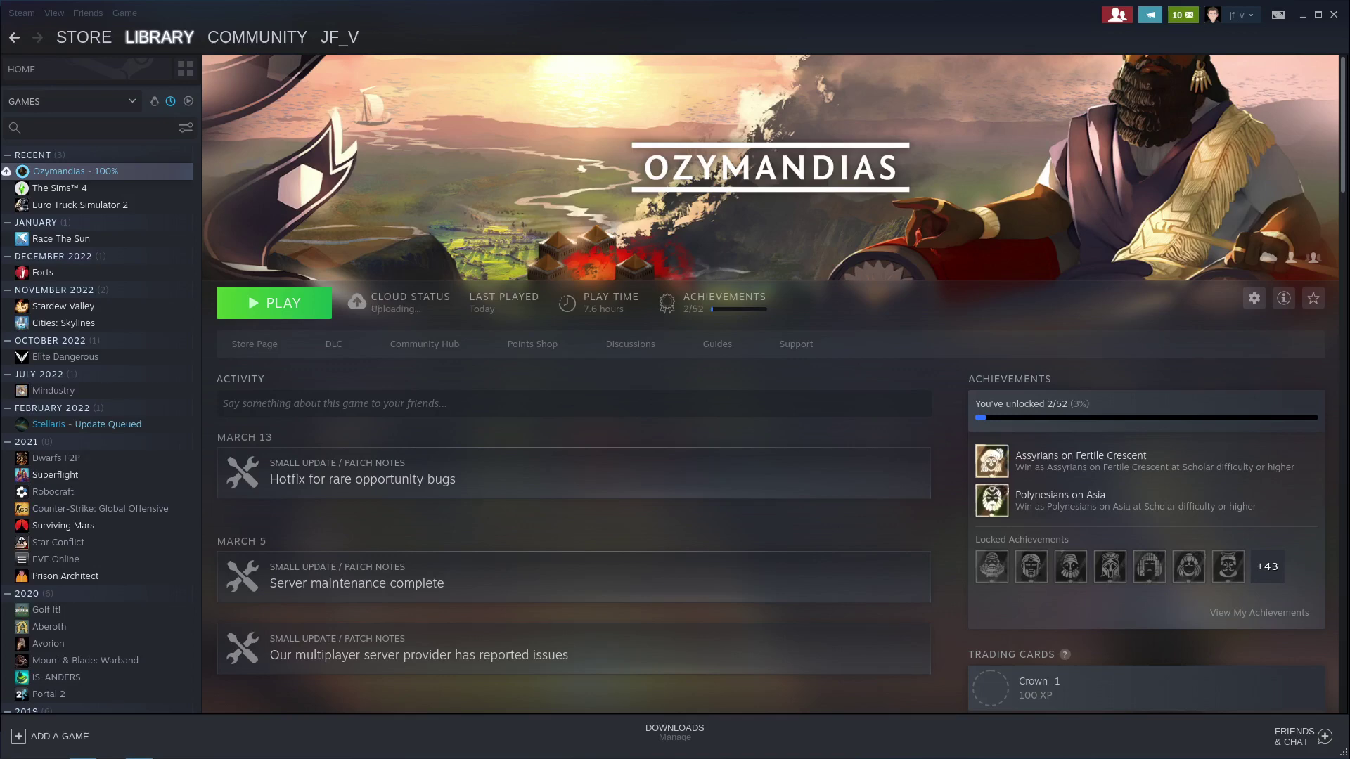
Step: Switch to Firefox and load the ProtonDB website in a new tab
key(ctrl+F9)
click(573, 181)
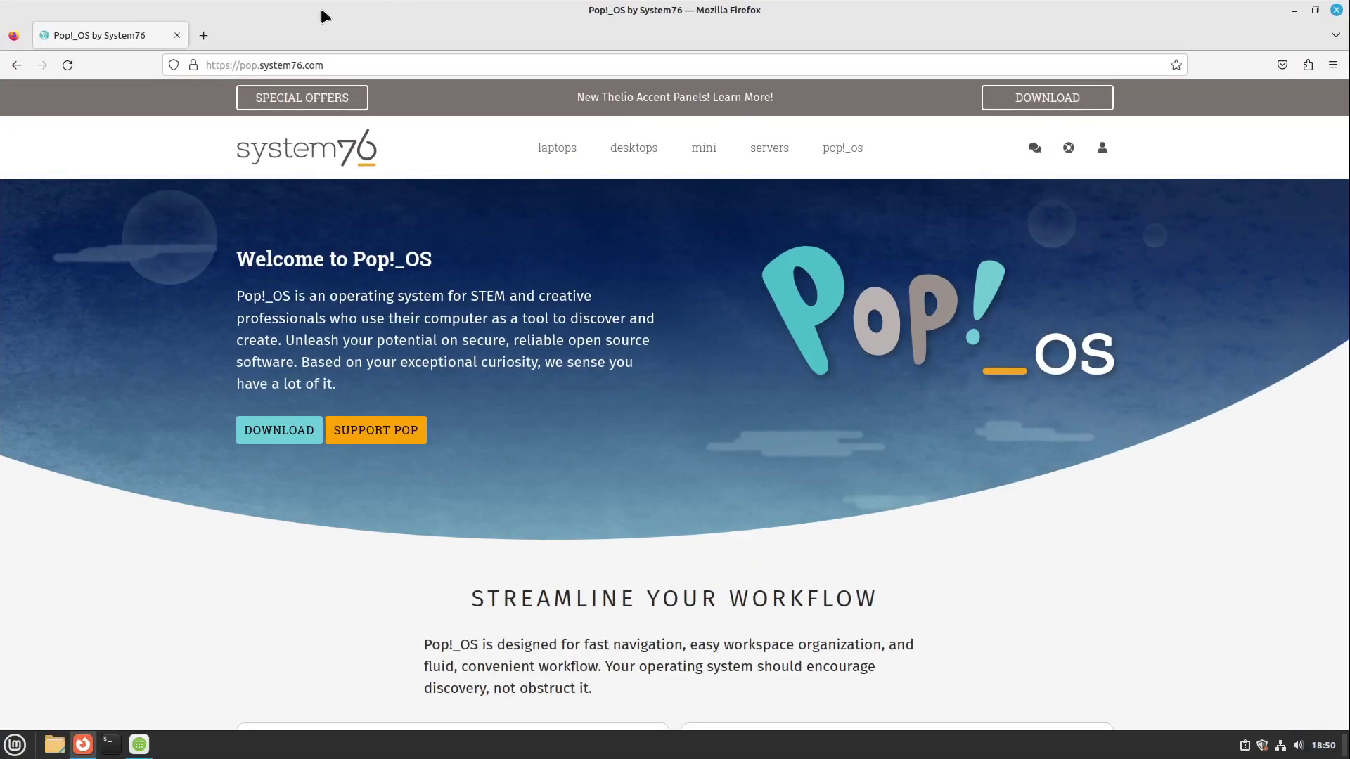
click(208, 31)
text(proton)
key(Return)
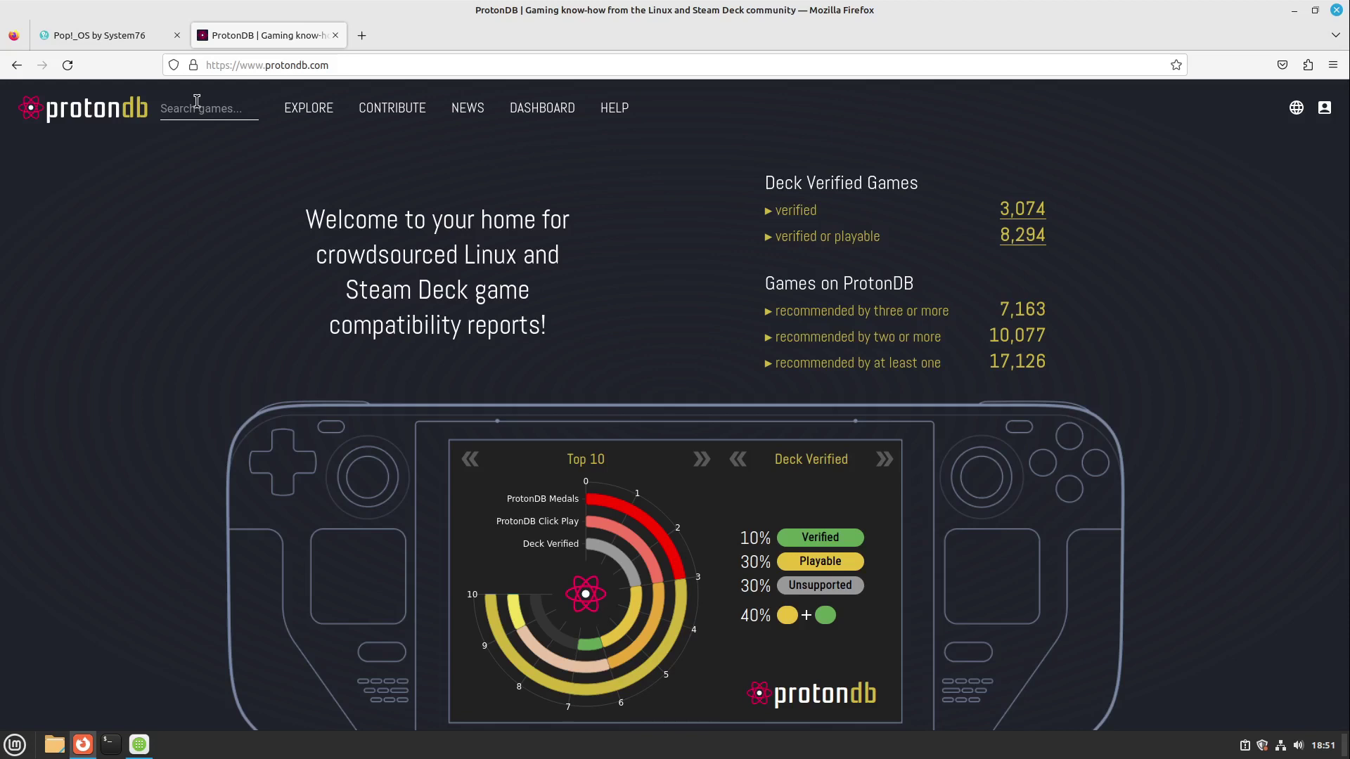
Step: Search ProtonDB for 'ozymandias' to see its Platinum rating
click(196, 101)
text(ozymandias)
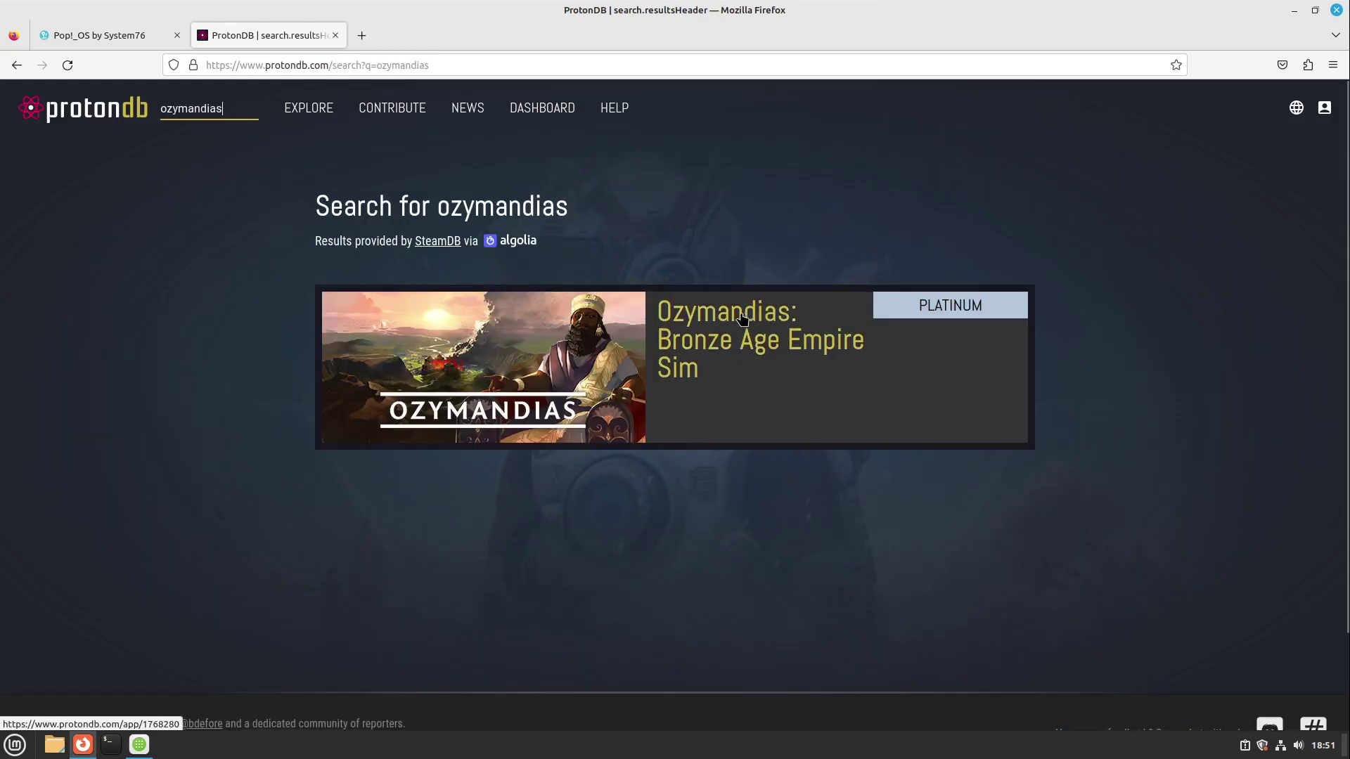
mouse_move(921, 316)
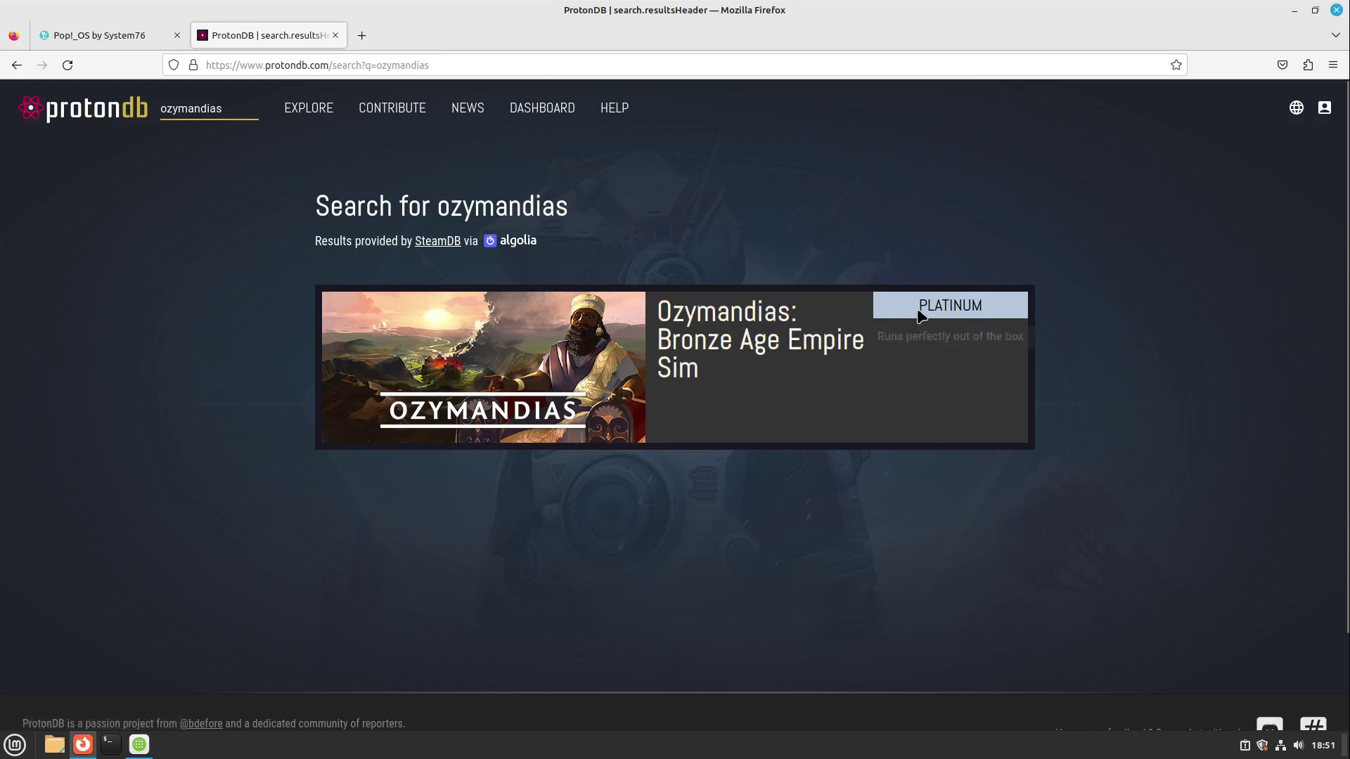
Step: Open ProtonDB's Most Steam Followers list and scroll down to Cyberpunk 2077's Gold rating
click(315, 113)
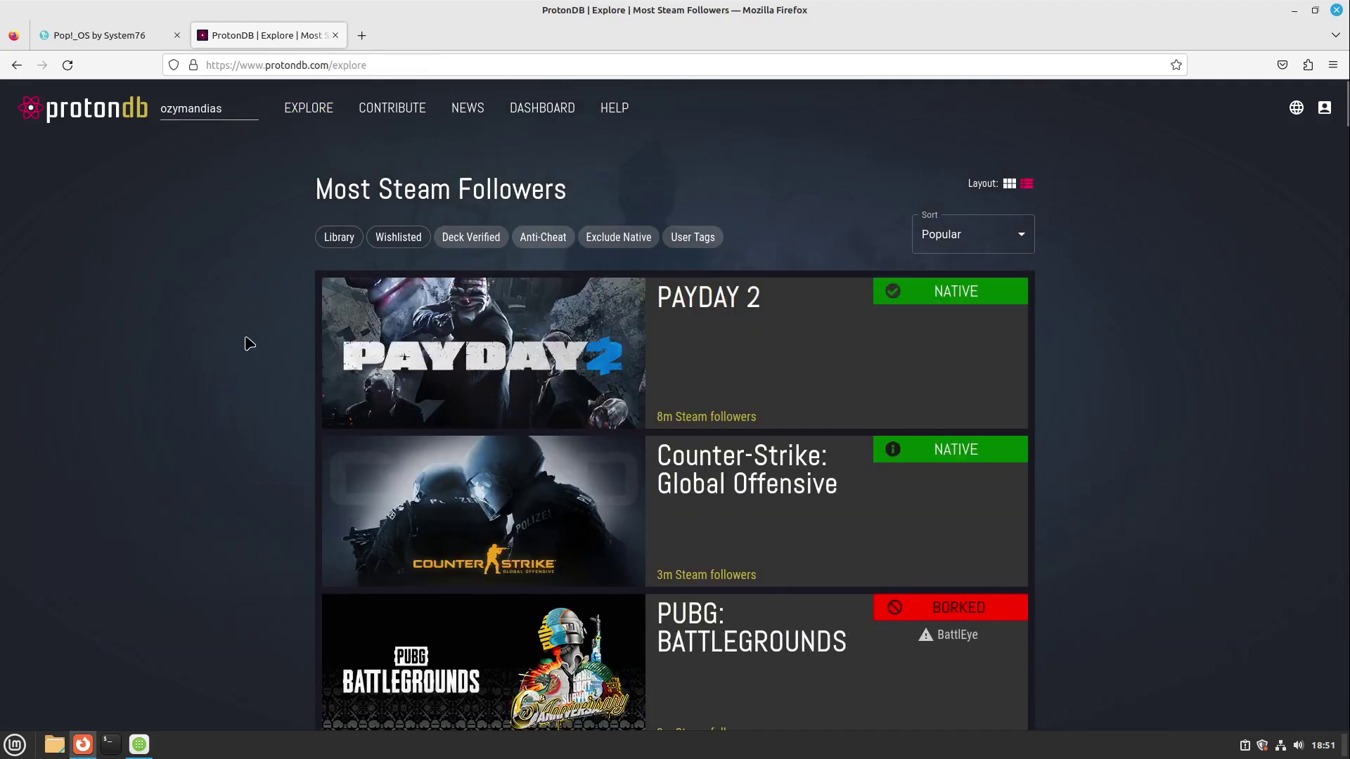
scroll(248, 344, down, 3)
scroll(248, 343, down, 6)
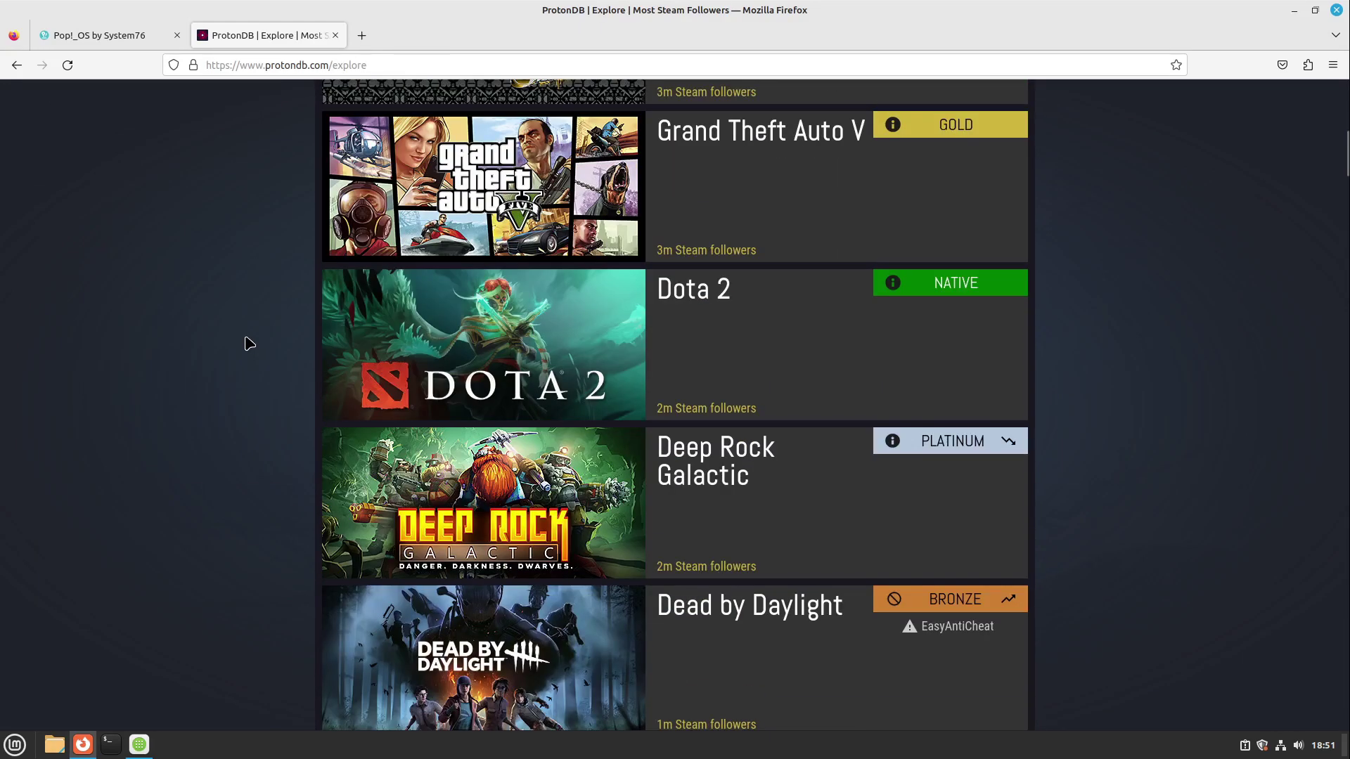
scroll(250, 343, down, 6)
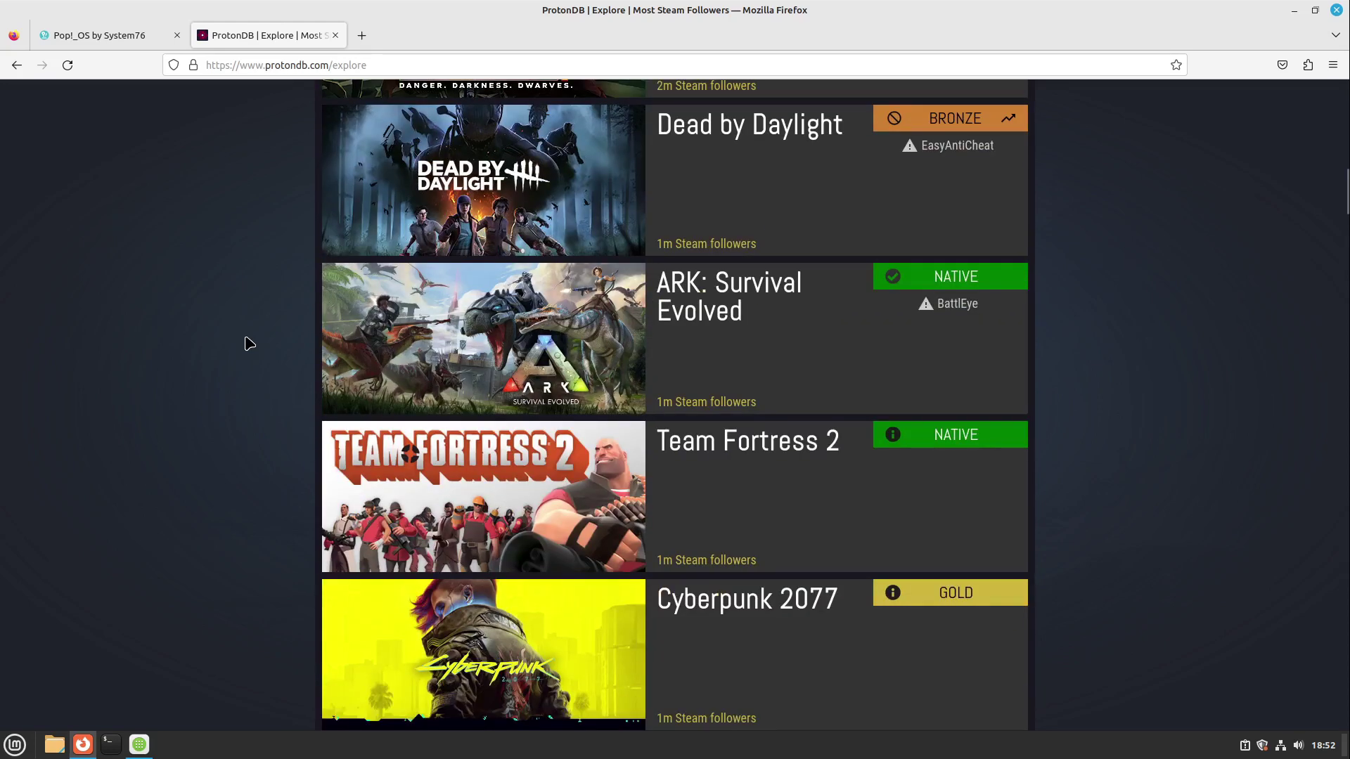
scroll(265, 340, down, 3)
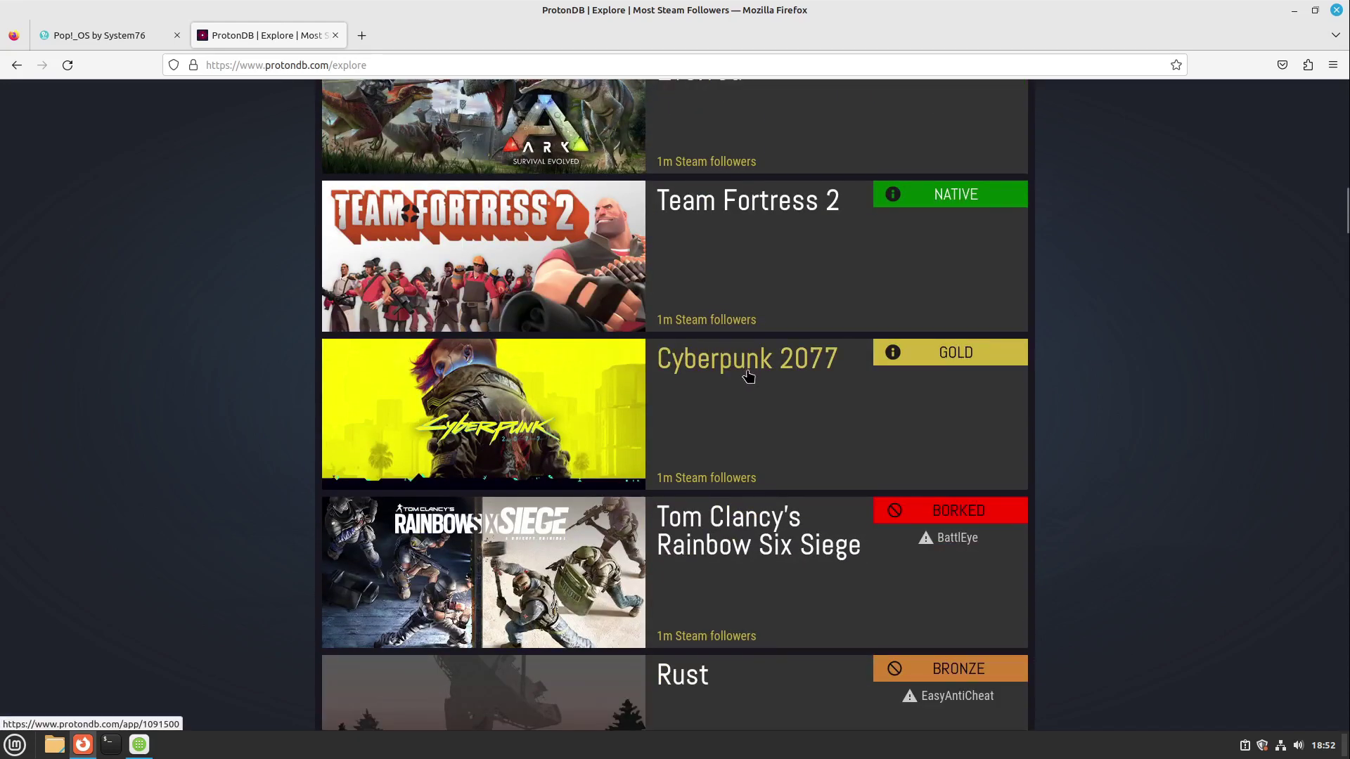
scroll(728, 394, down, 1)
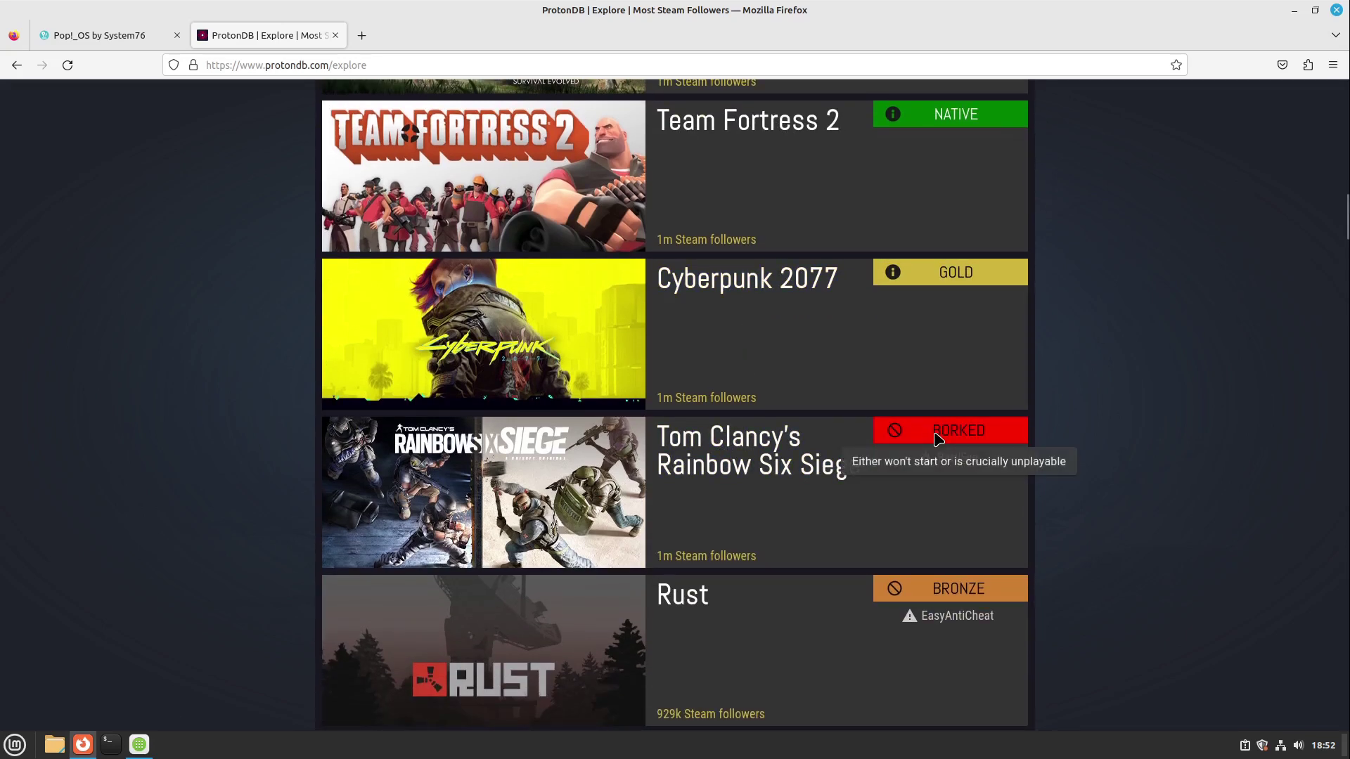
scroll(238, 446, down, 9)
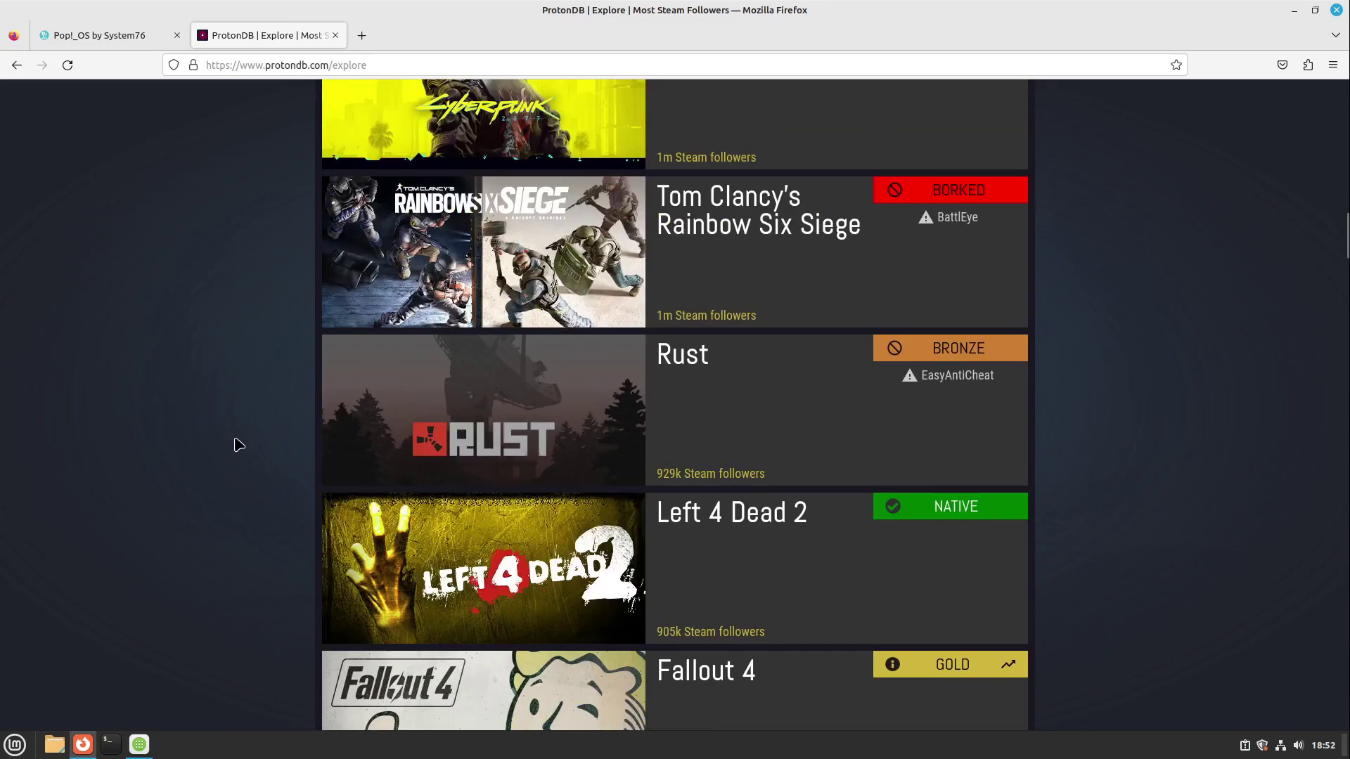
scroll(253, 400, up, 11)
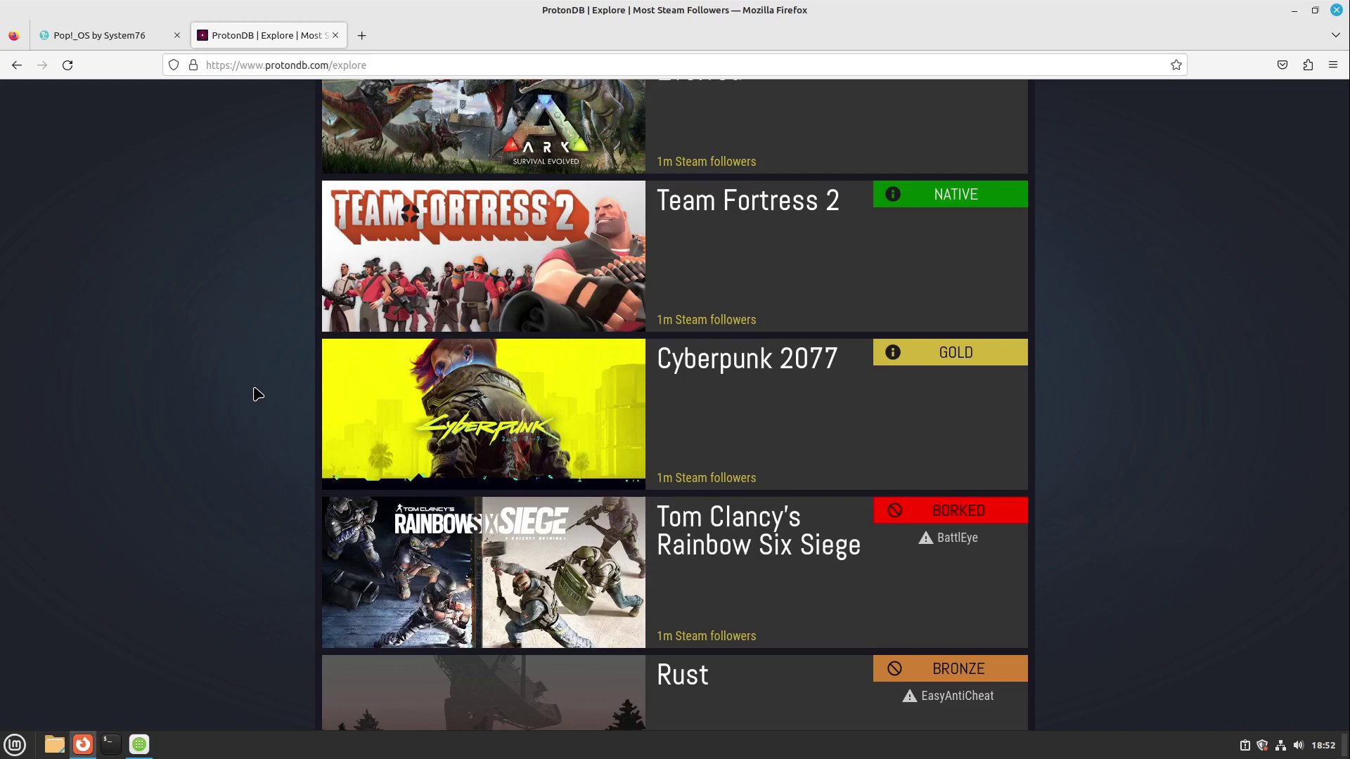
Step: Open ProtonDB's Cyberpunk 2077 page, skim its user reports, then open a new tab
click(720, 358)
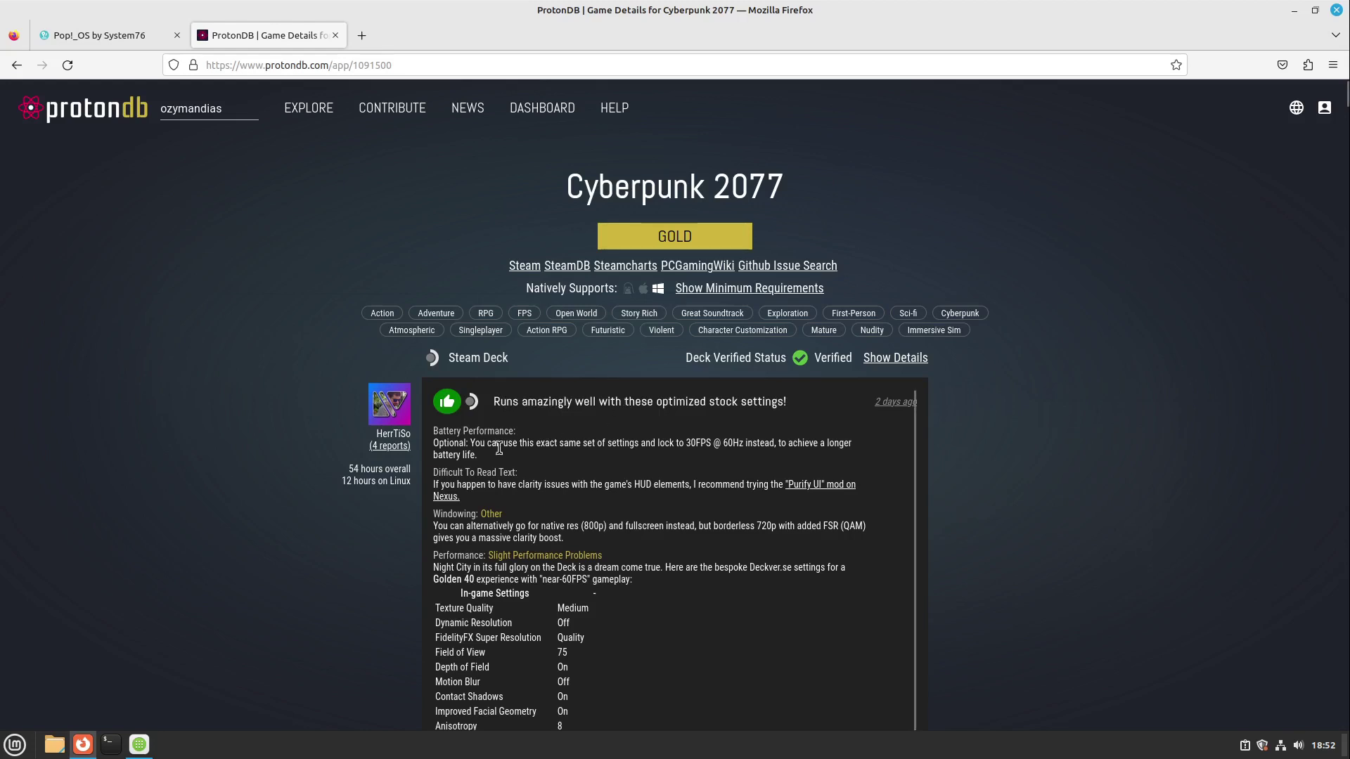
scroll(628, 402, down, 5)
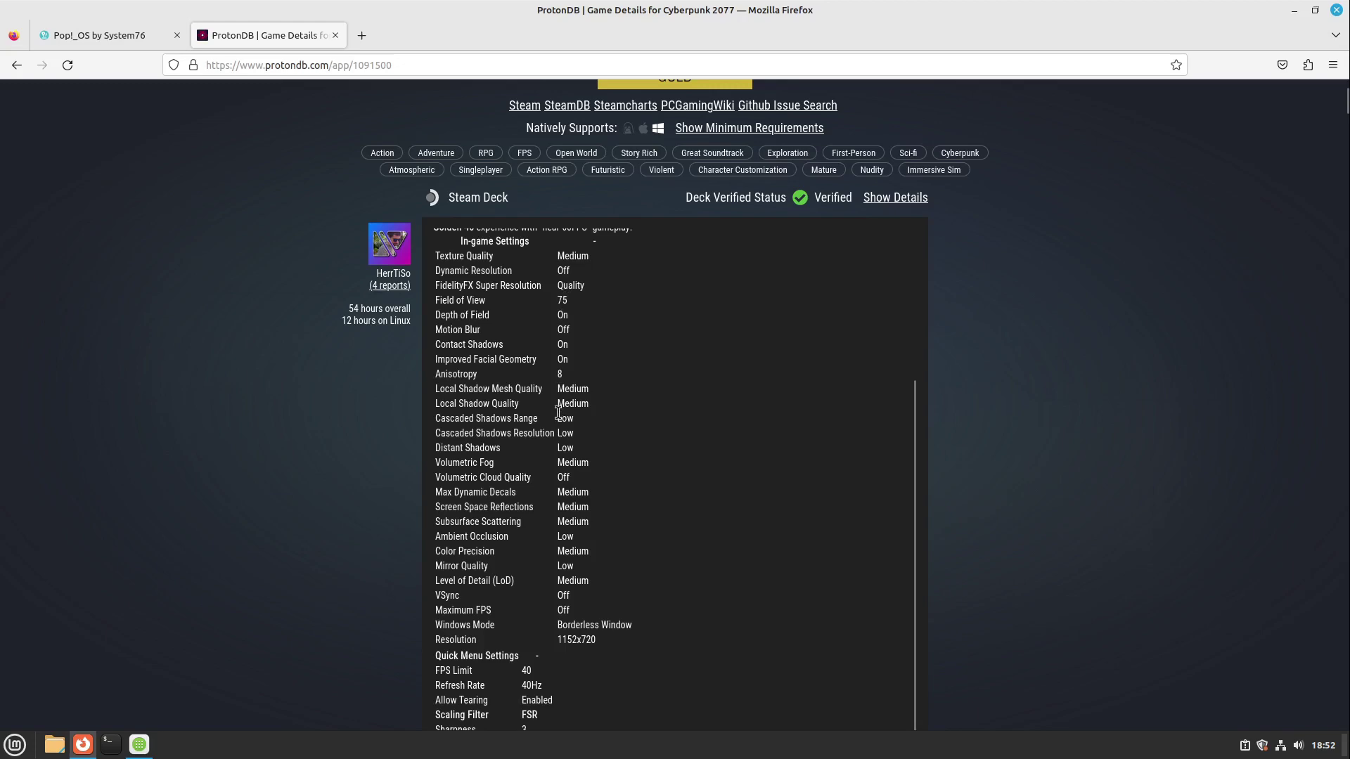
scroll(559, 404, up, 6)
scroll(259, 464, down, 10)
scroll(259, 464, up, 10)
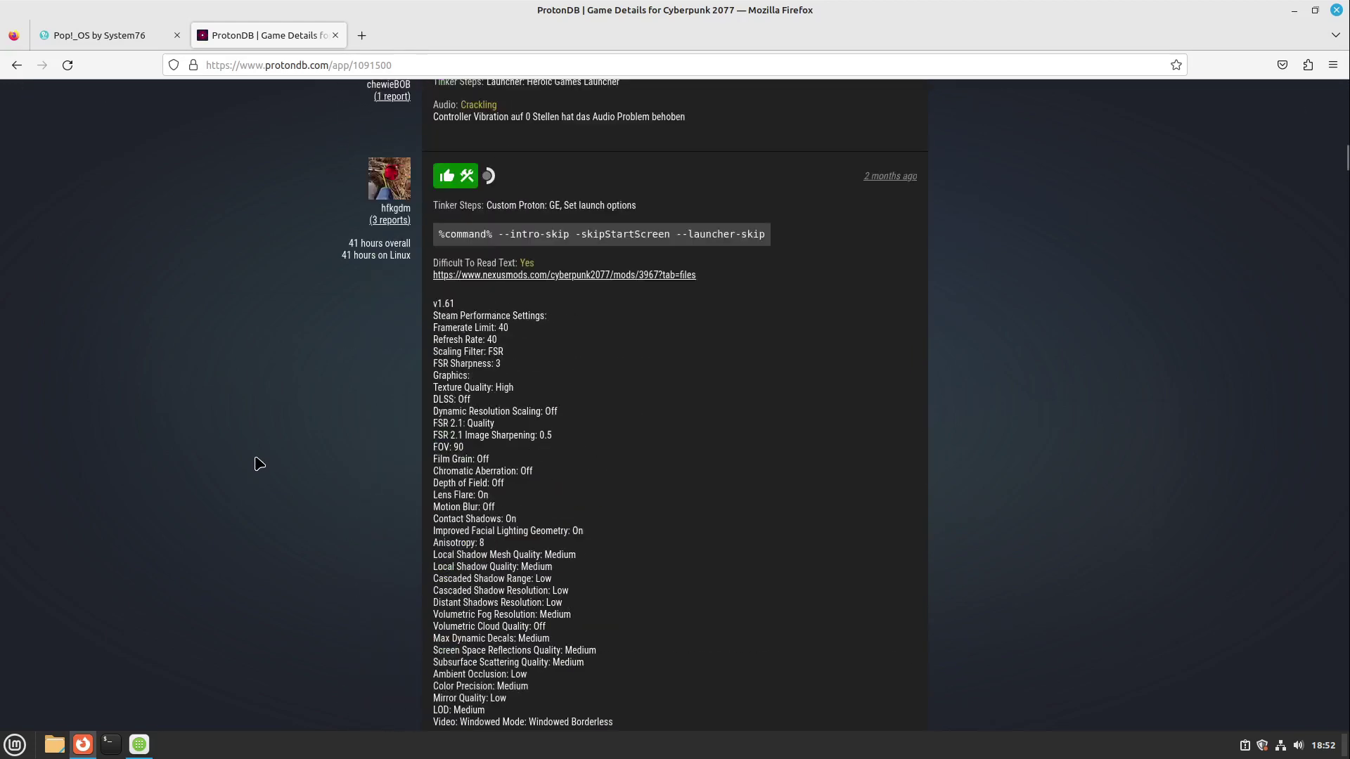
scroll(259, 464, up, 3)
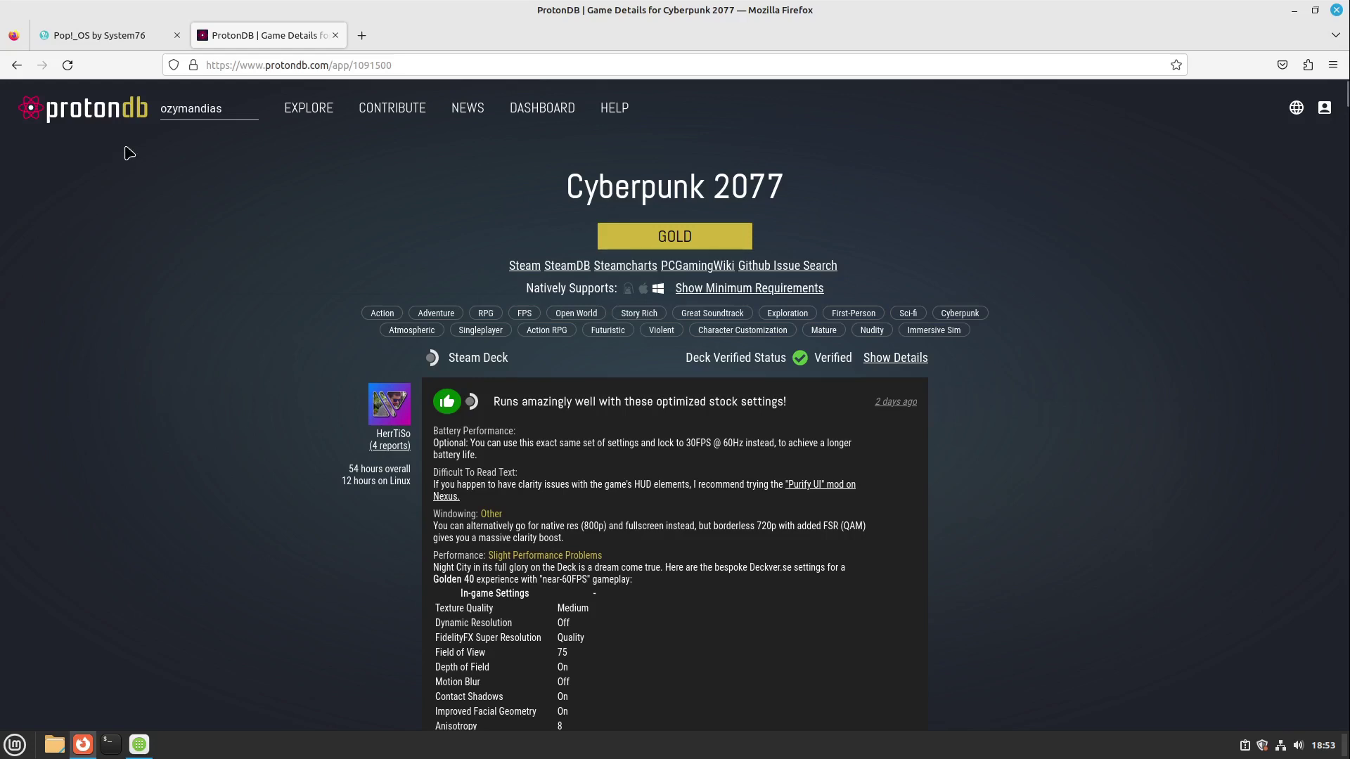
click(361, 35)
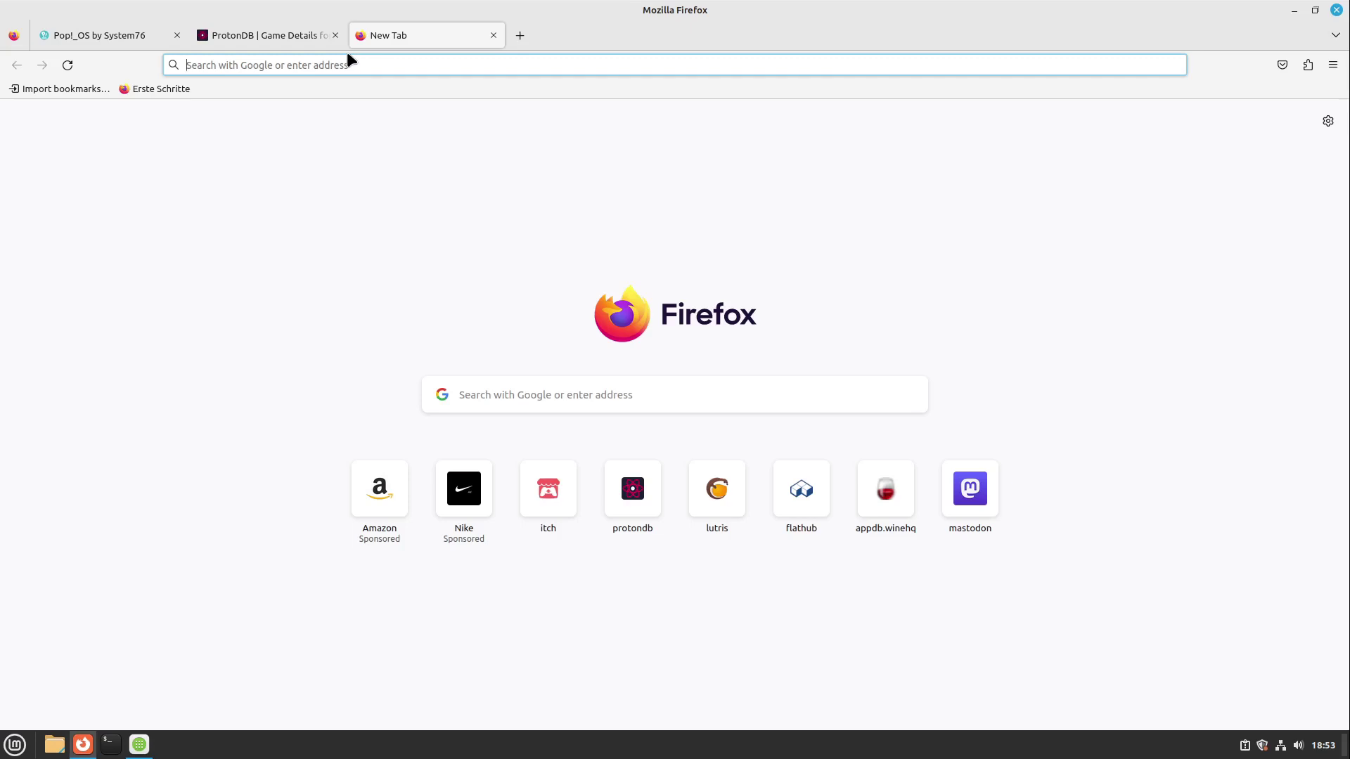
Step: Open the WineHQ AppDB site and browse its Top-10 list
click(867, 505)
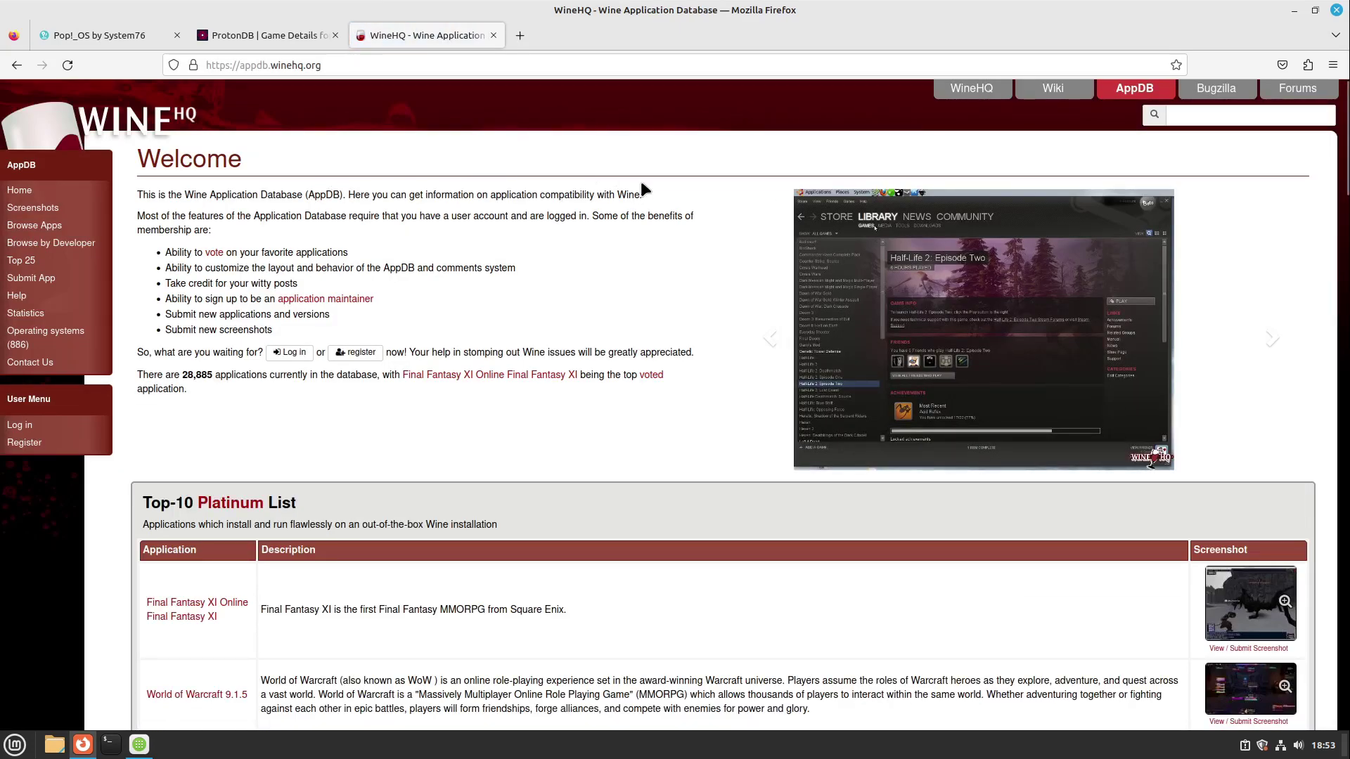
click(1212, 107)
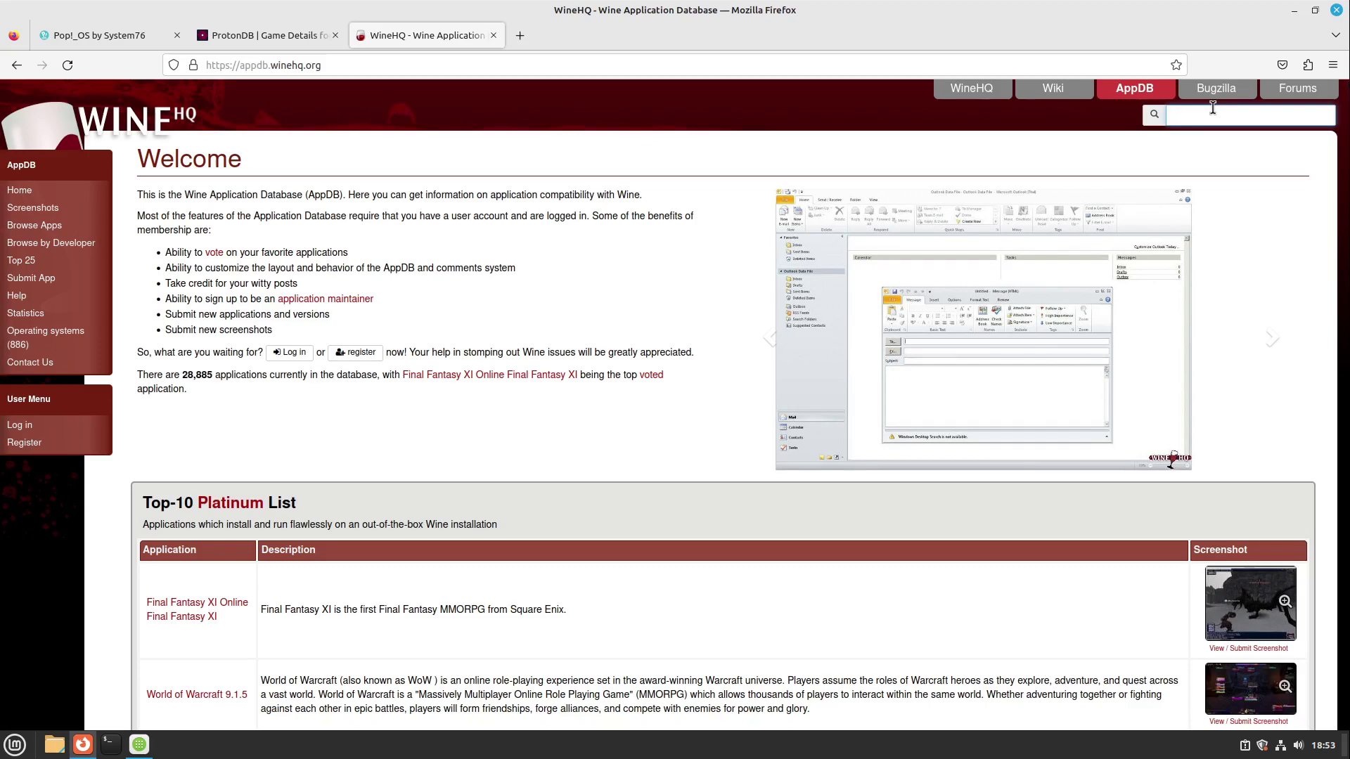
scroll(217, 374, down, 3)
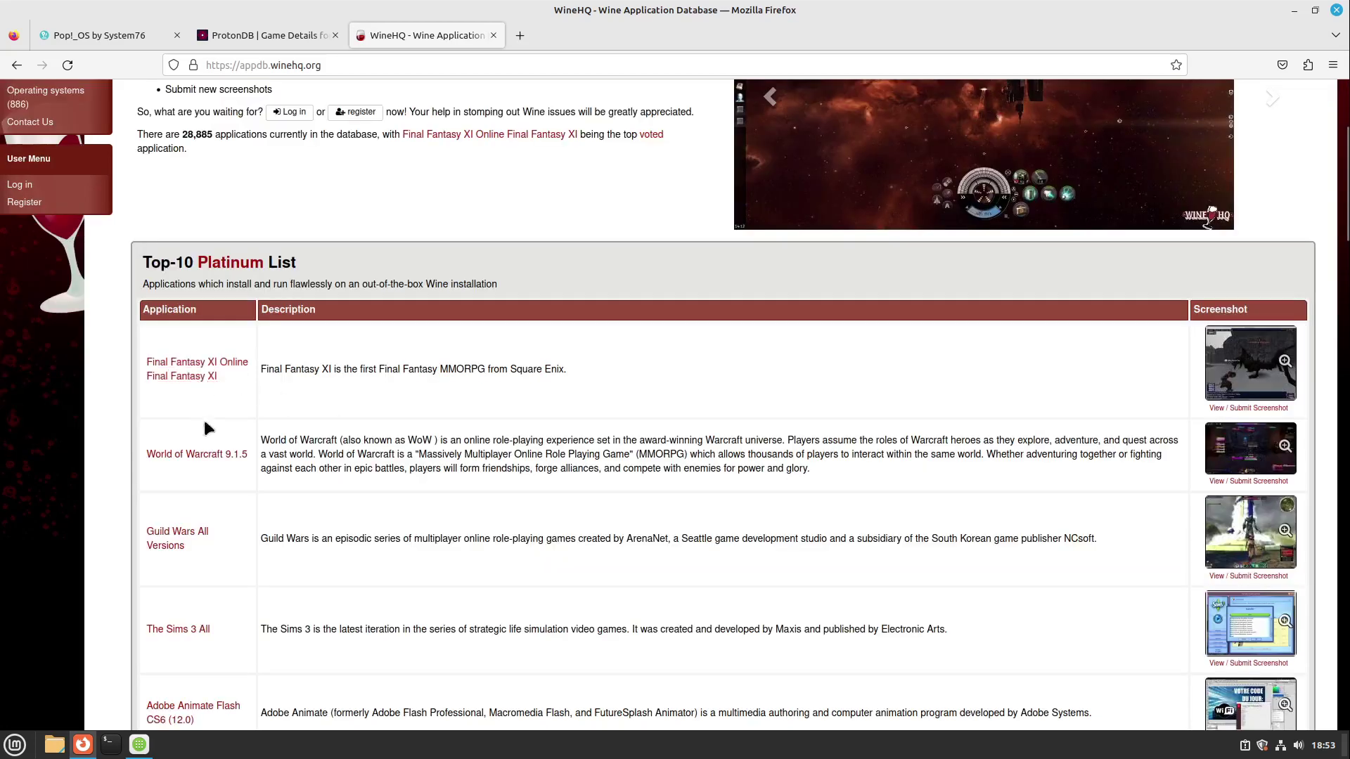
scroll(193, 492, down, 1)
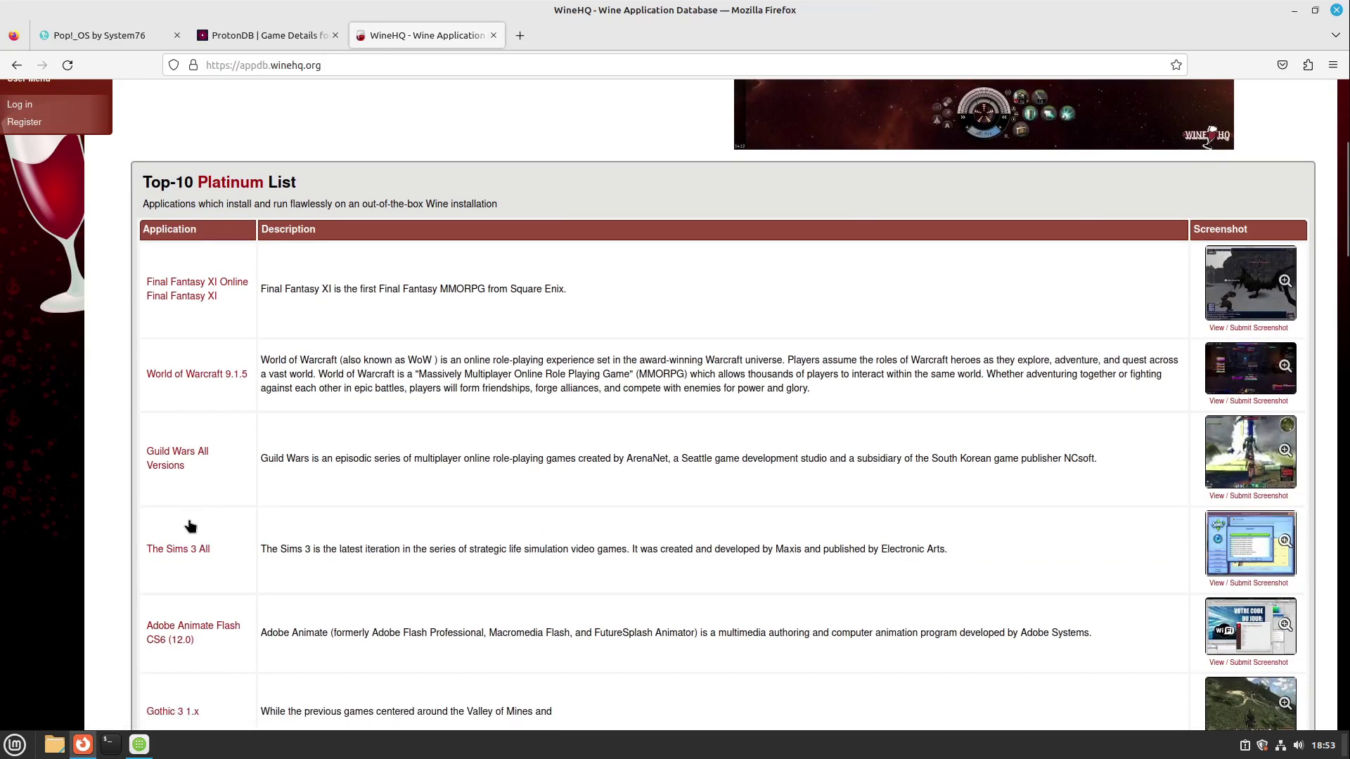
scroll(177, 569, down, 3)
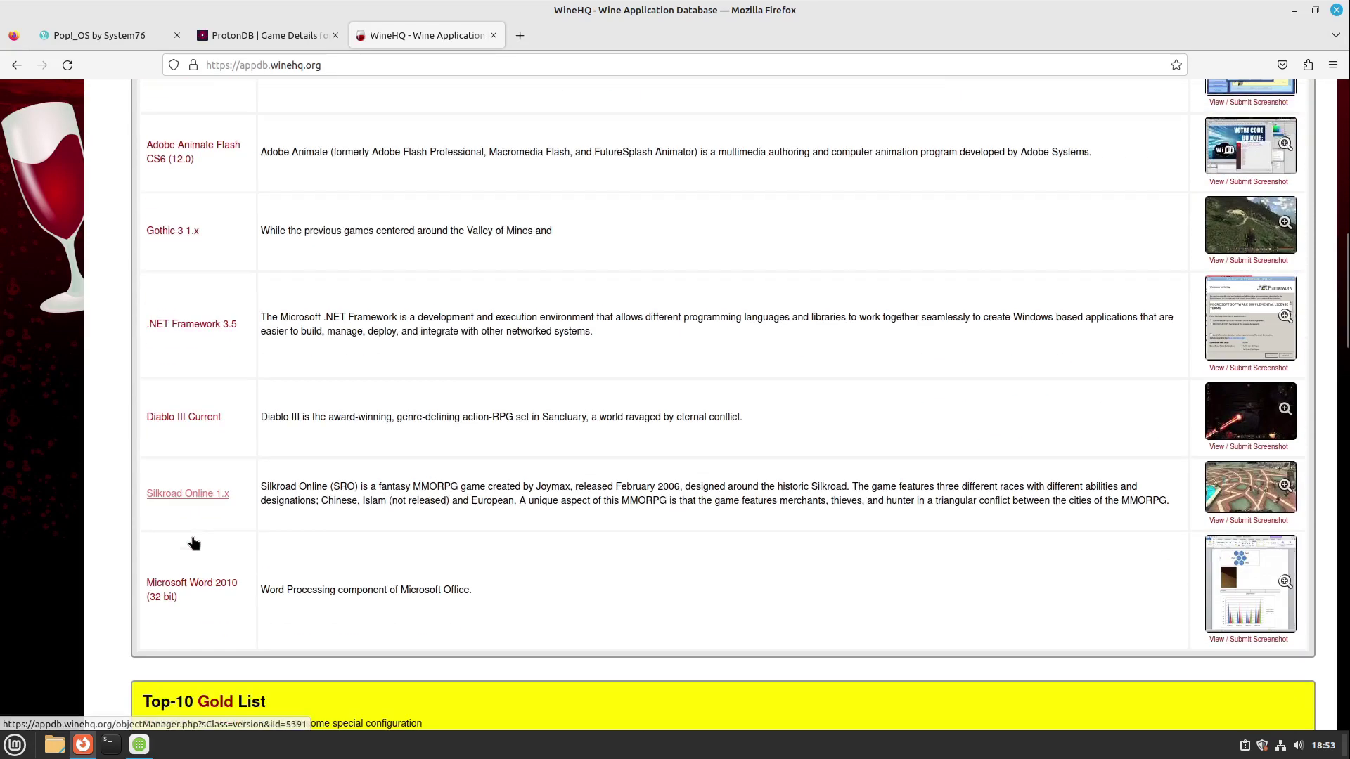
scroll(193, 545, down, 3)
Step: Search AppDB for Eve Online and open the EVE Online application page
key(Home)
click(1207, 116)
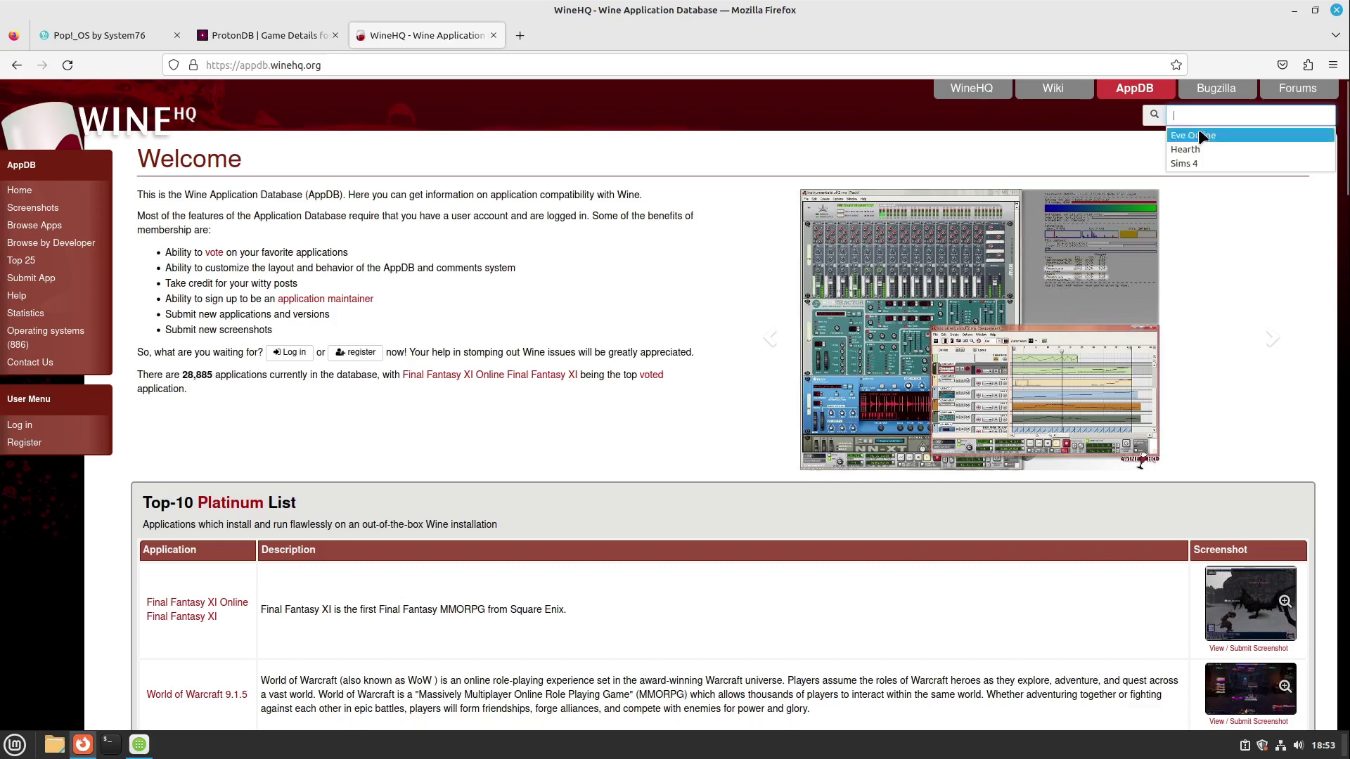
click(1194, 135)
key(Return)
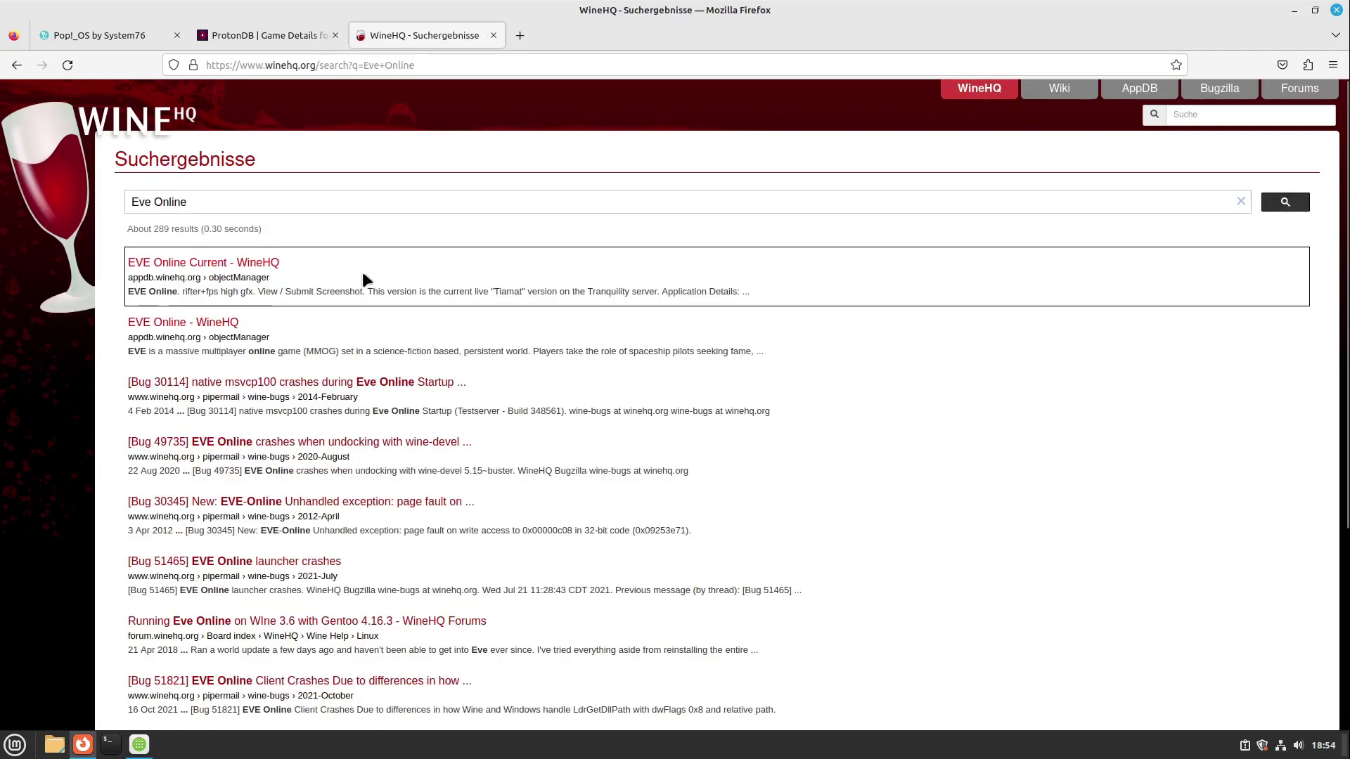
click(181, 322)
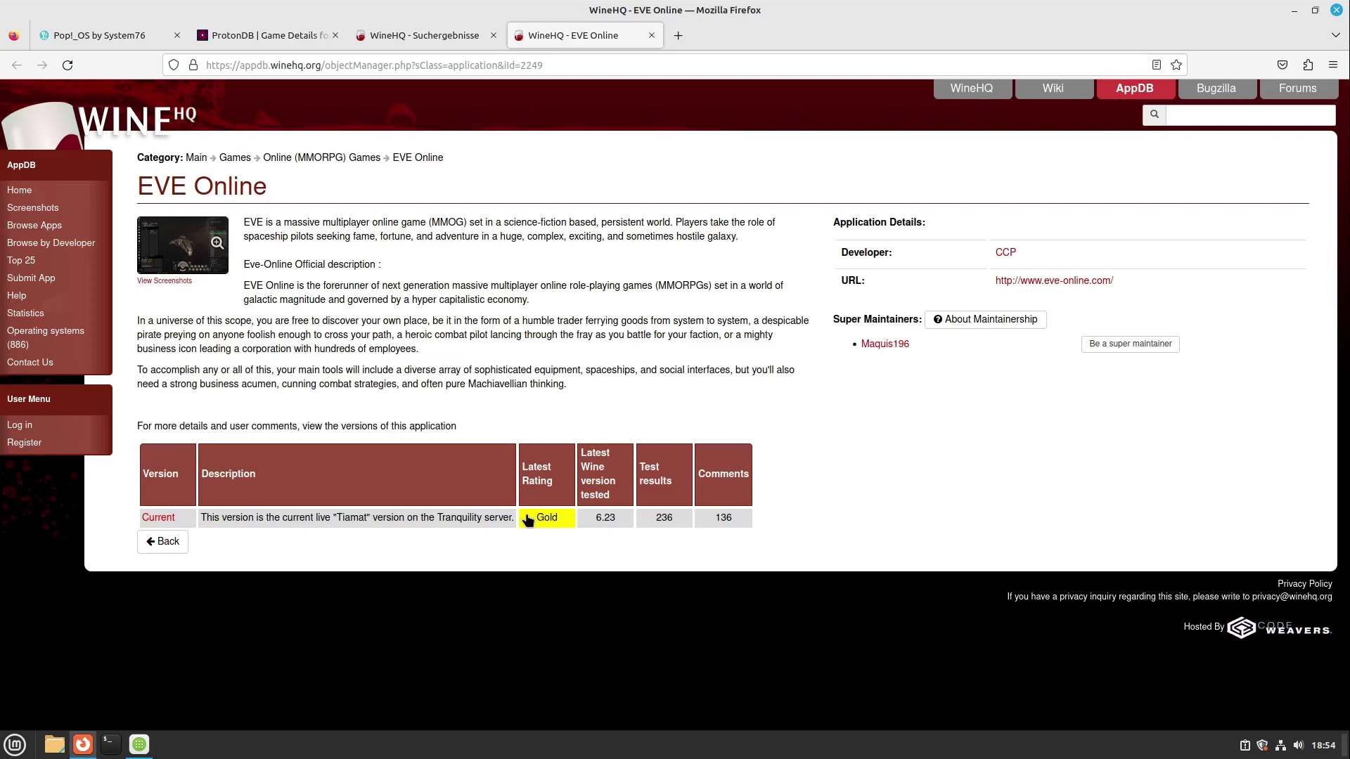
Step: Close the WineHQ and ProtonDB tabs and load lutris.net in a new tab
key(ctrl+w)
click(494, 35)
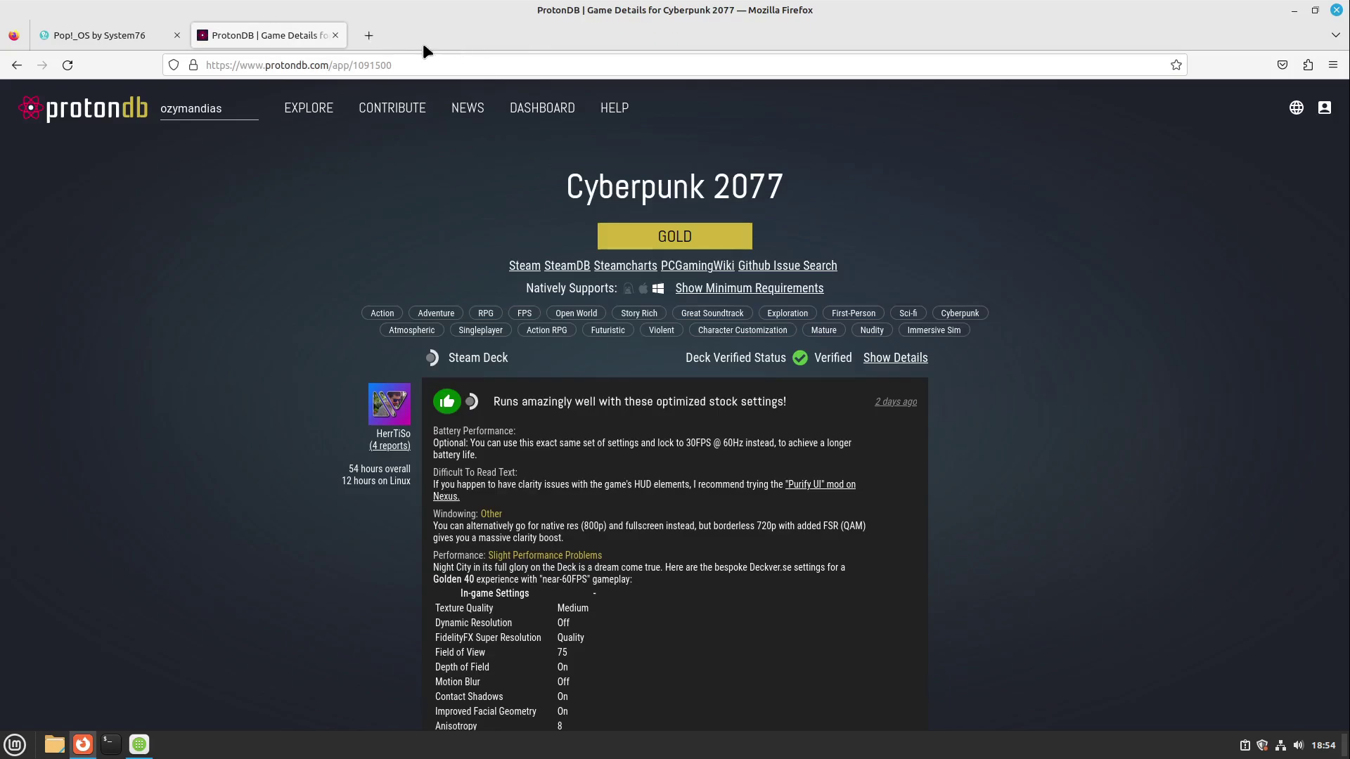
click(362, 37)
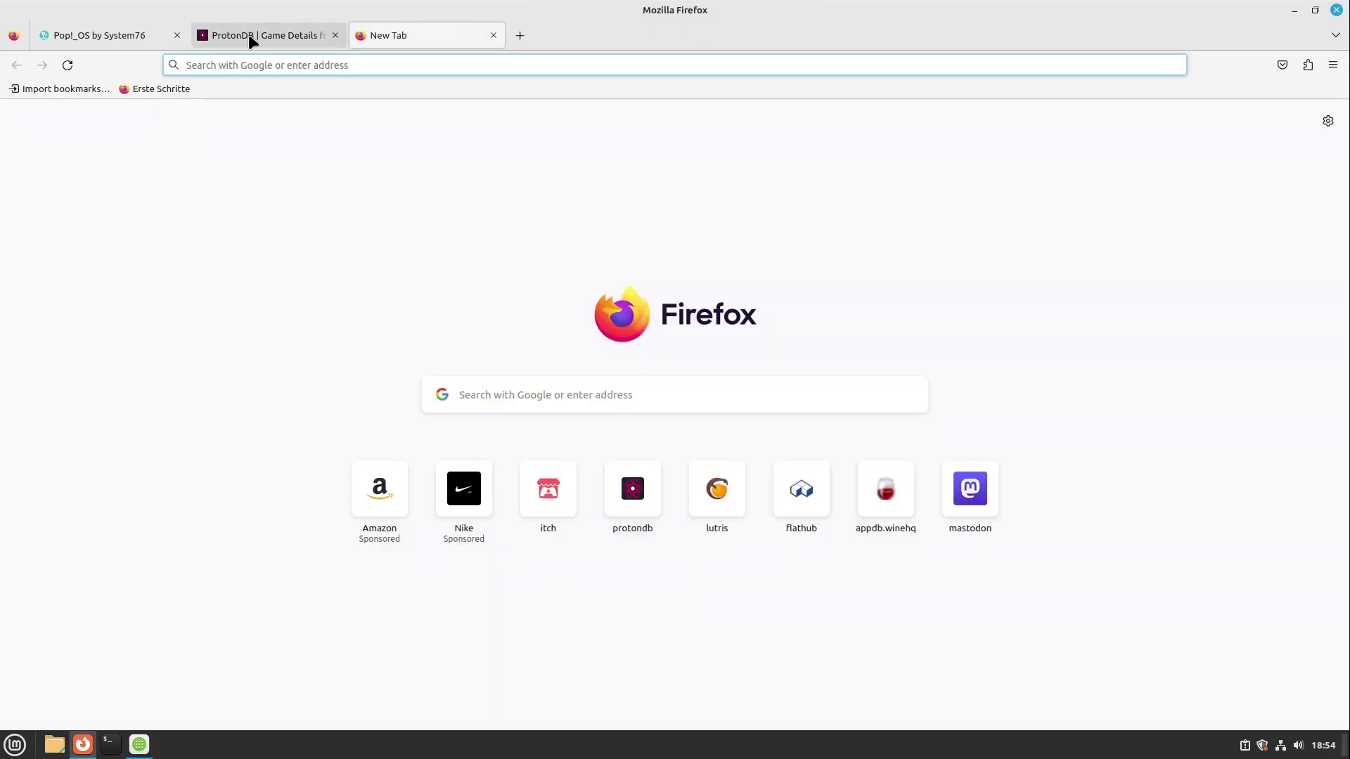
middle_click(247, 34)
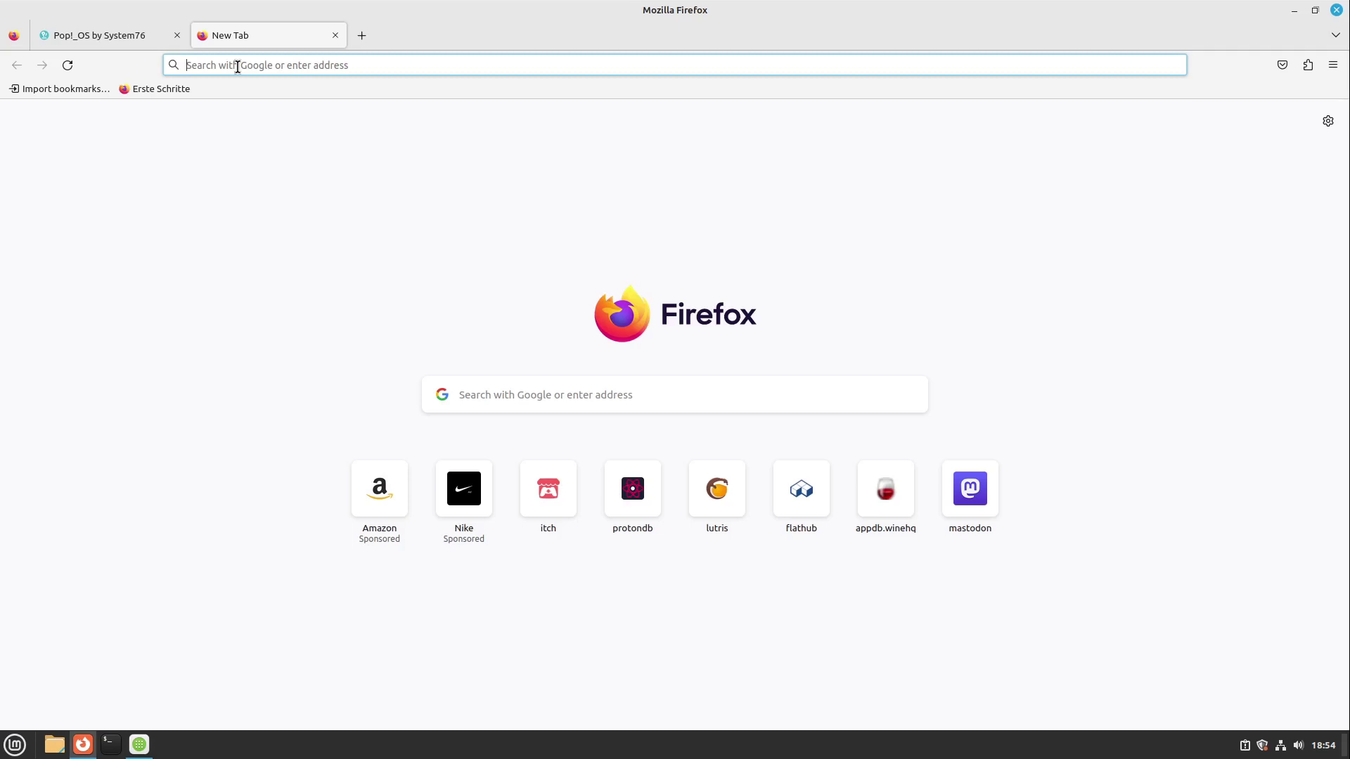
text(lutris.net/)
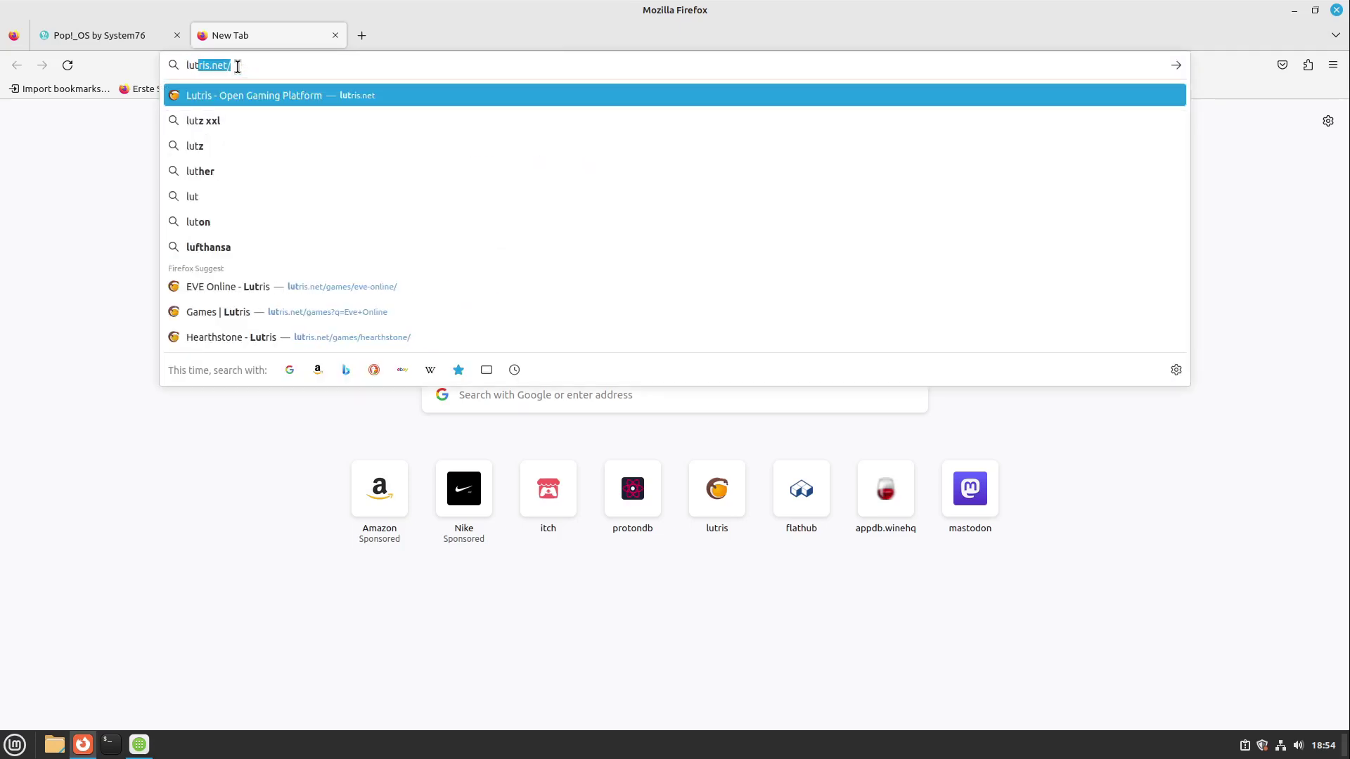
key(Return)
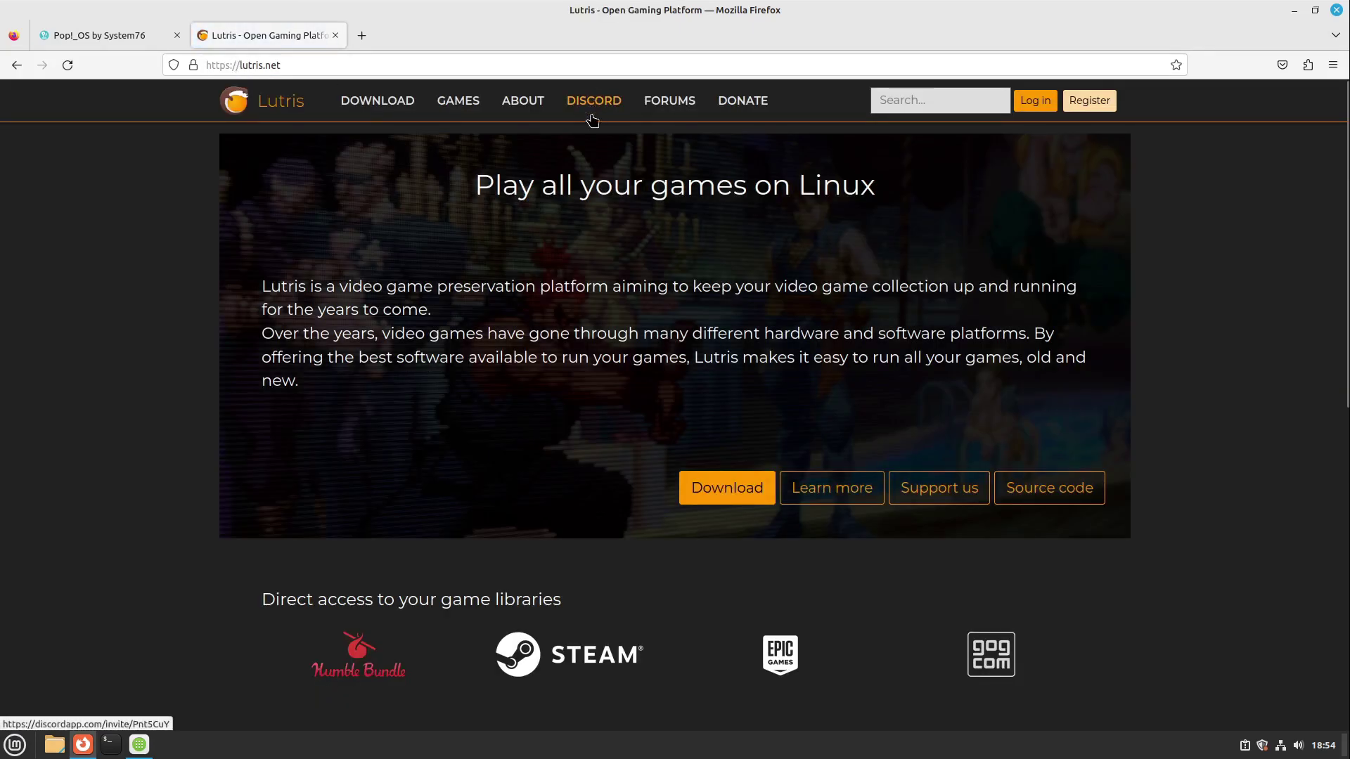
Step: Find the Flathub Lutris app in Software Manager, launch it, and maximise its window
click(139, 744)
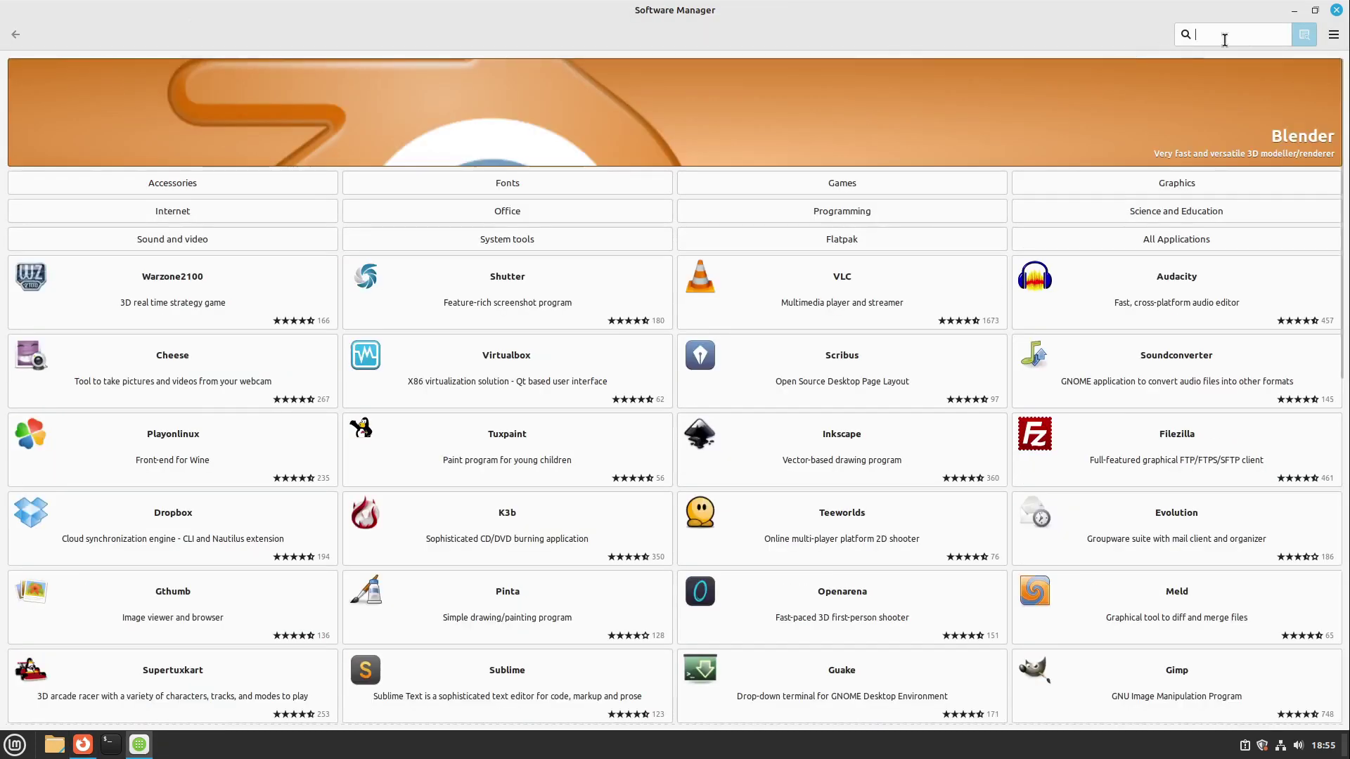
text(l)
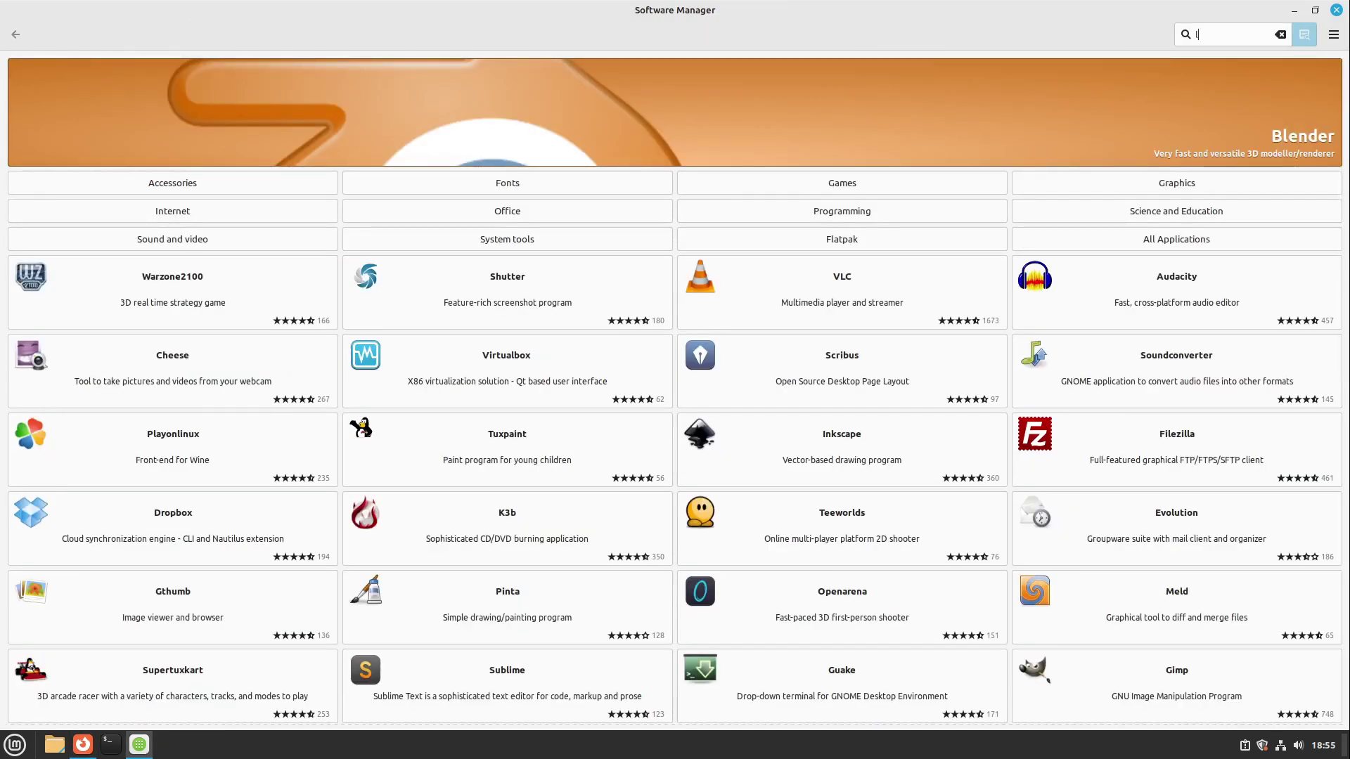
text(utr)
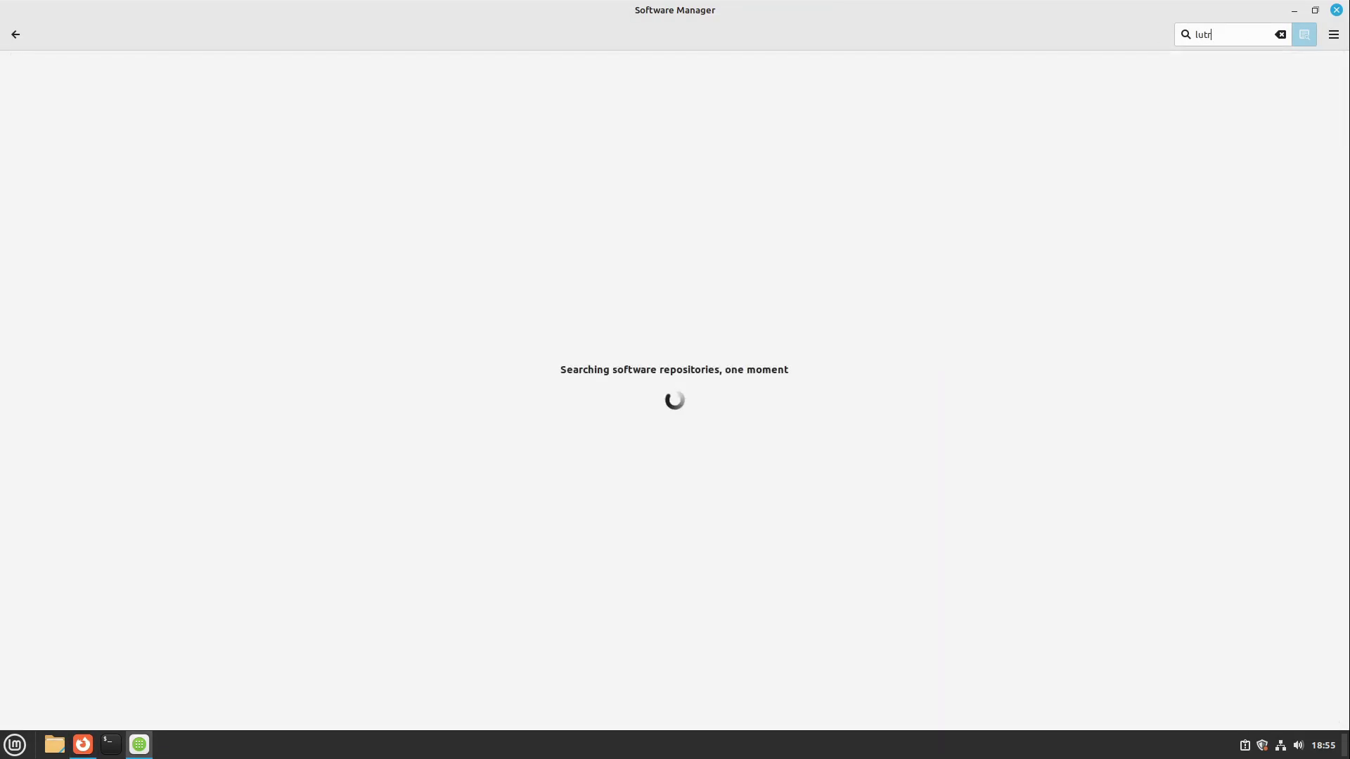
text(is)
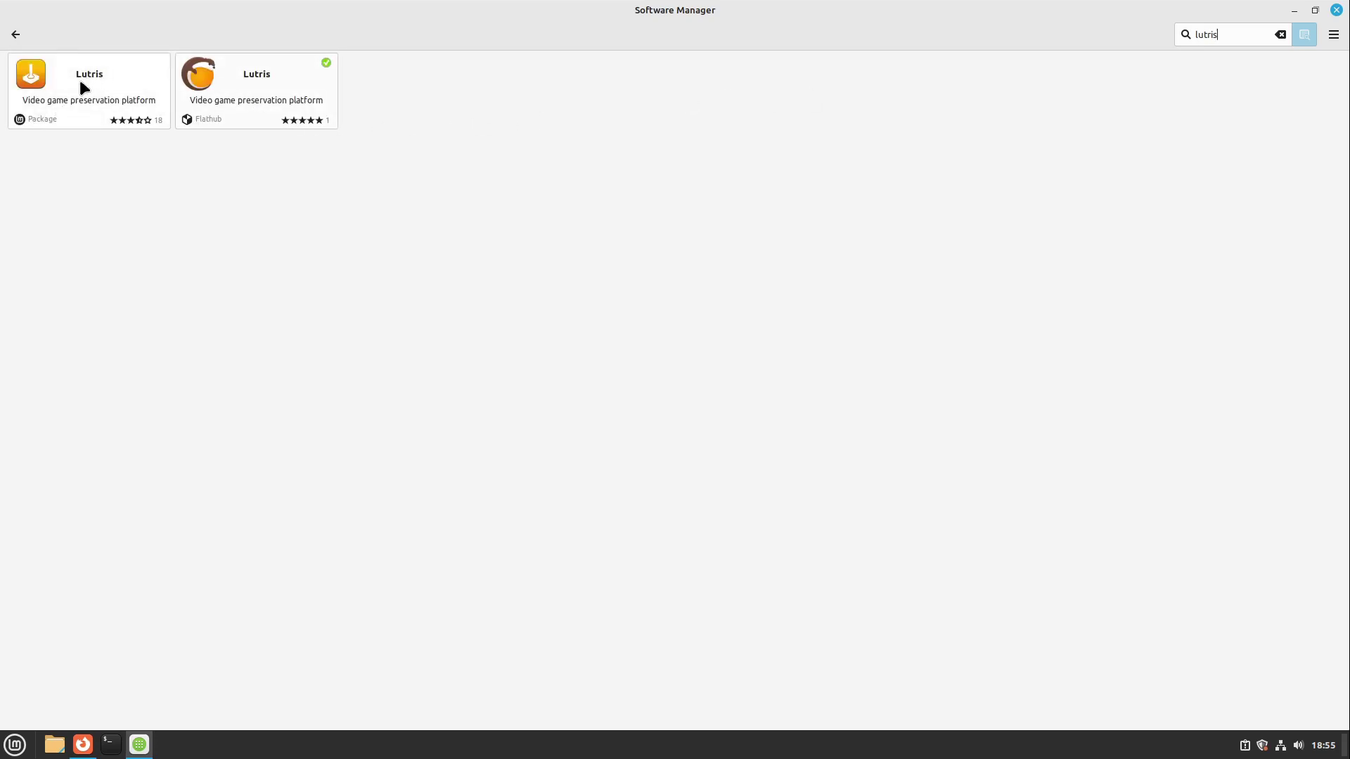
click(224, 90)
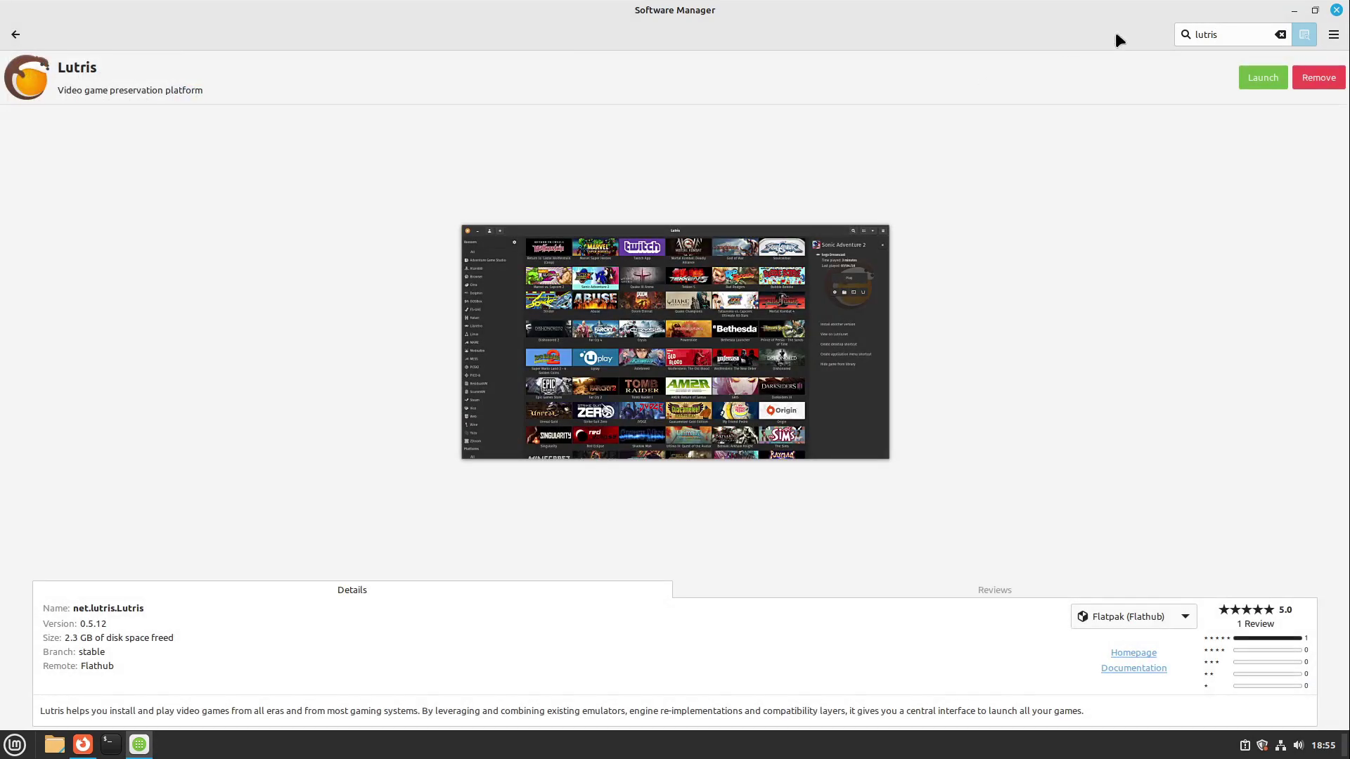
click(1253, 81)
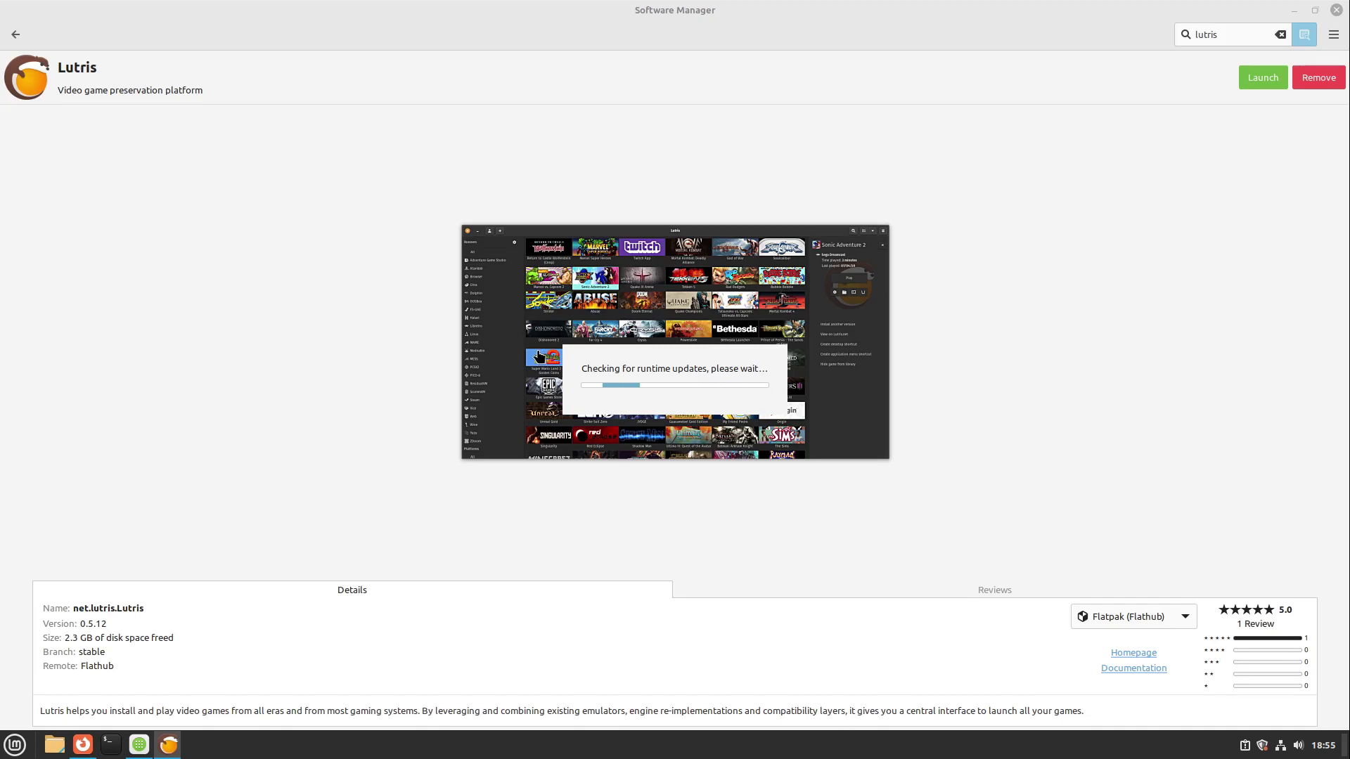
click(545, 37)
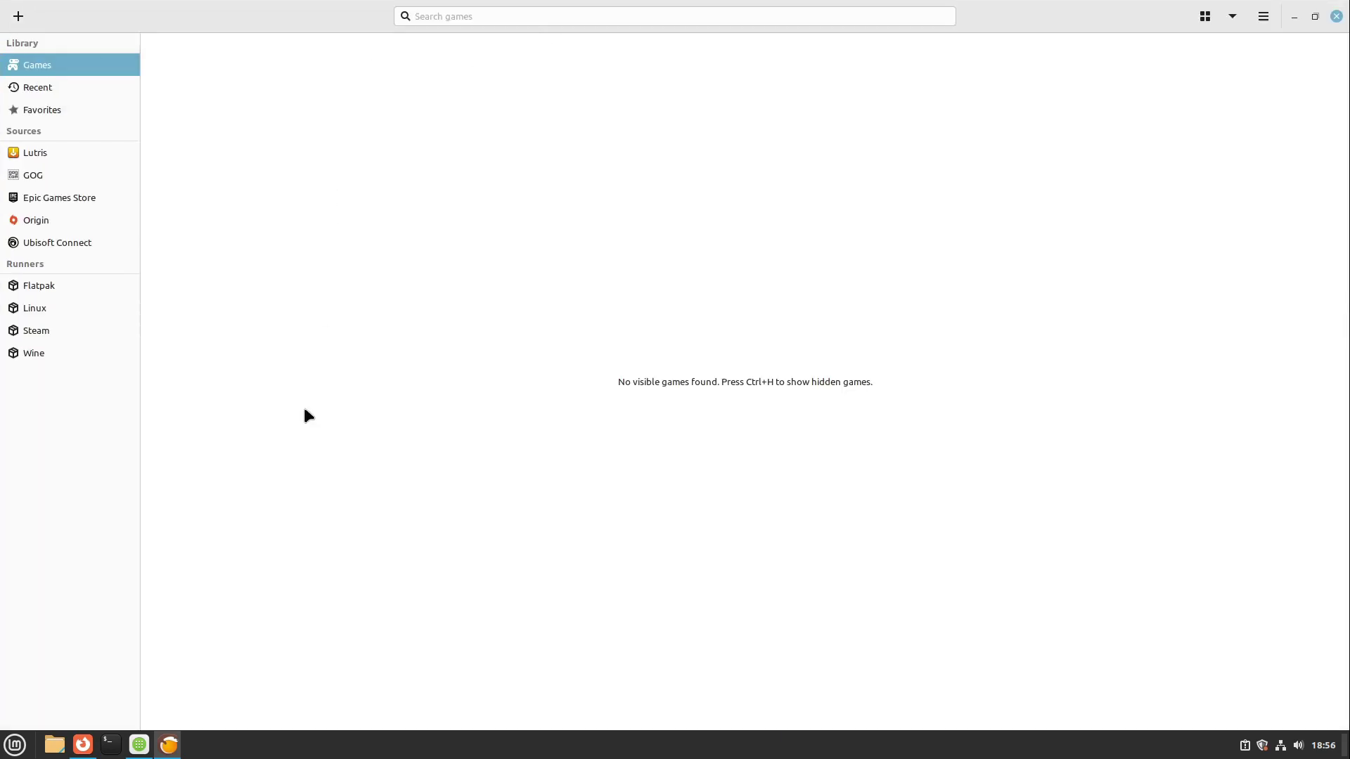
Step: Search lutris.net for Eve Online and scroll its game page to the installer list
click(83, 744)
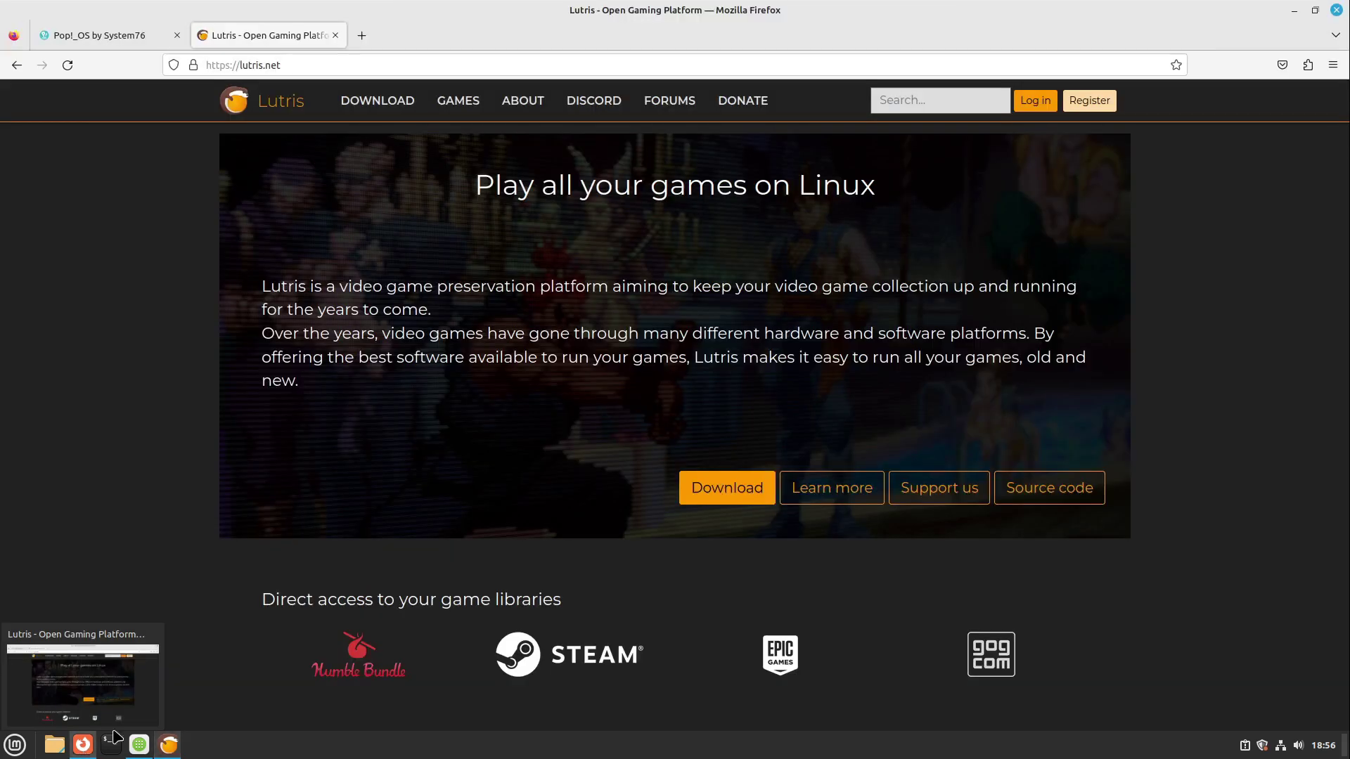
click(918, 102)
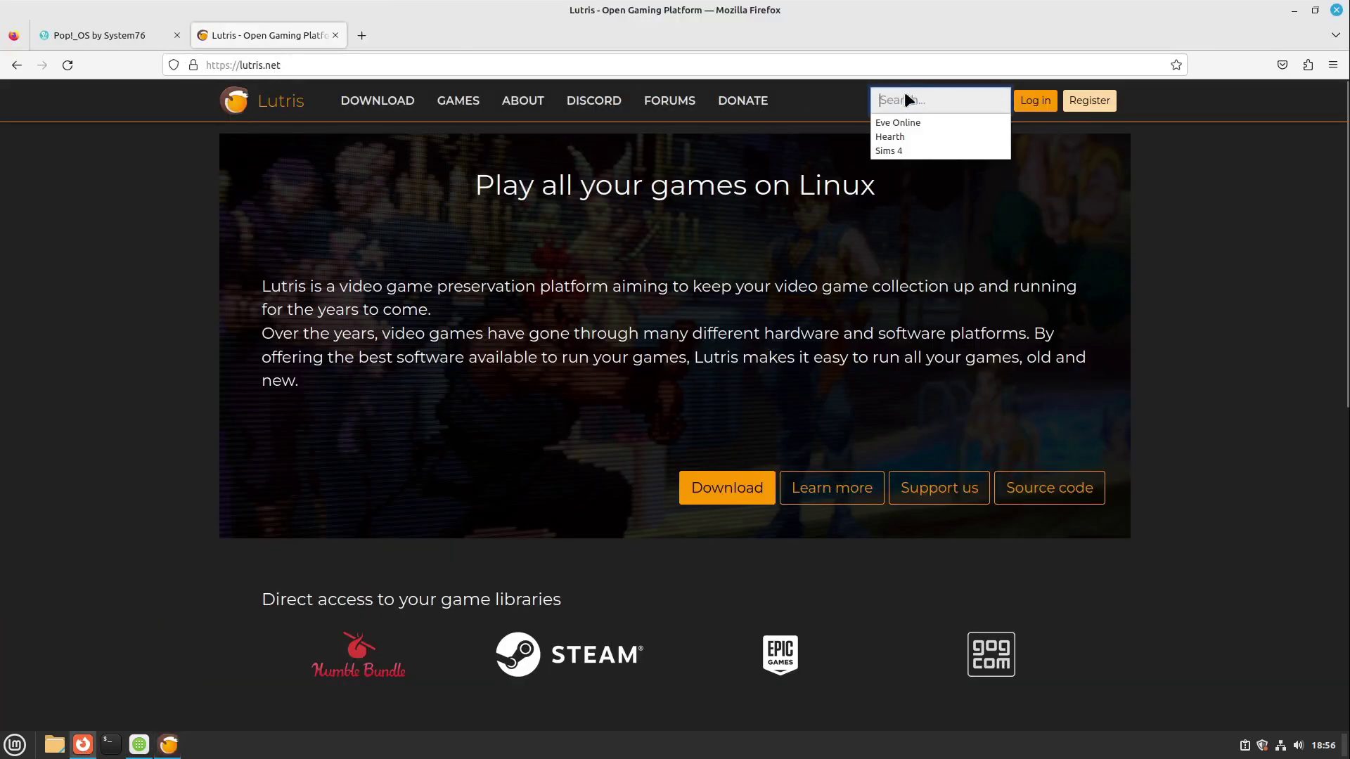
click(907, 122)
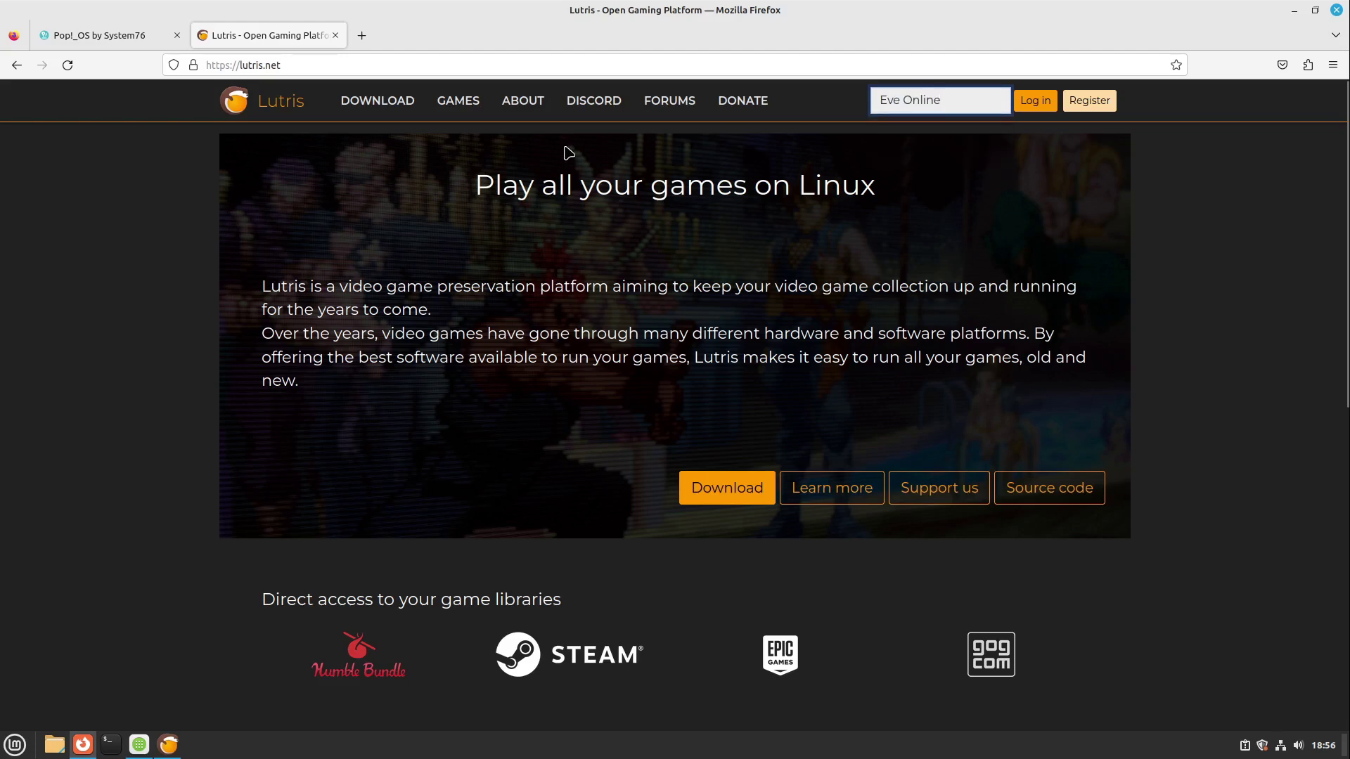
key(Return)
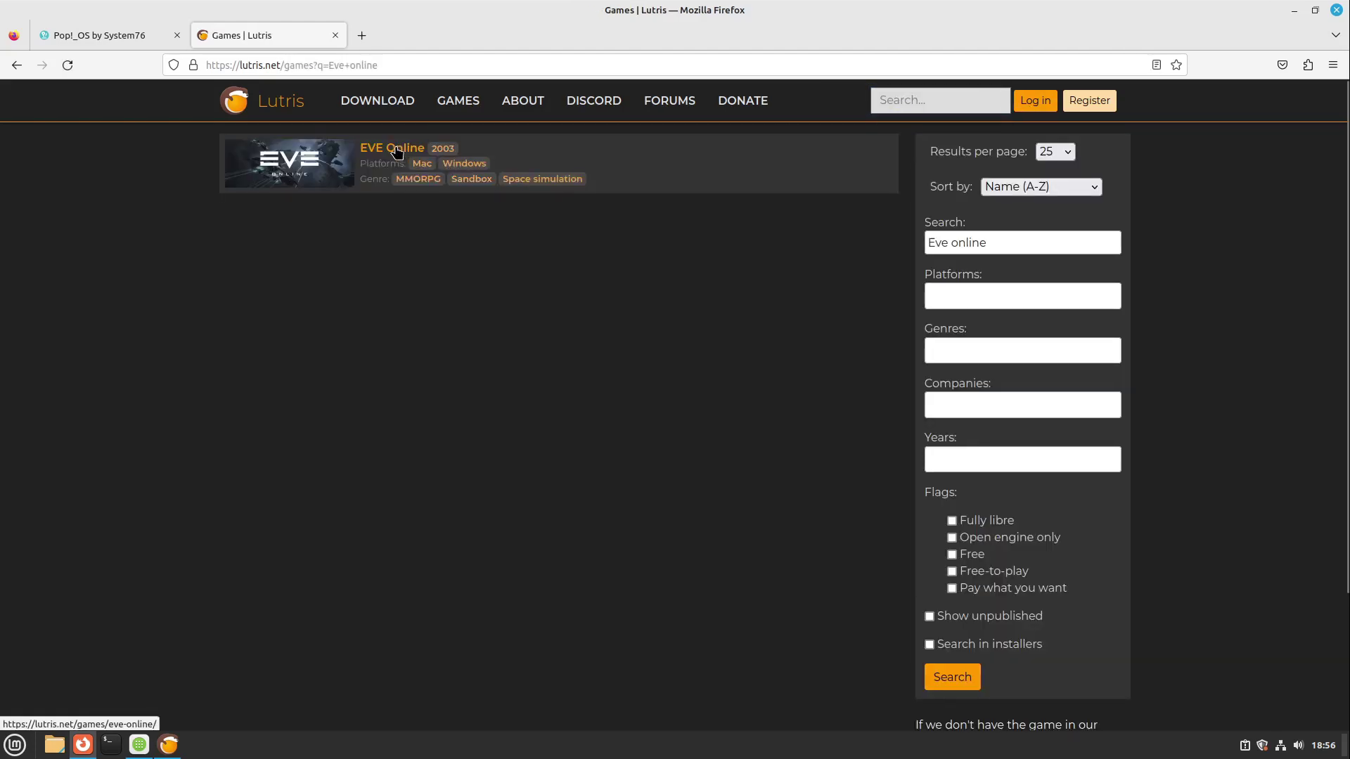
click(397, 152)
scroll(515, 545, down, 3)
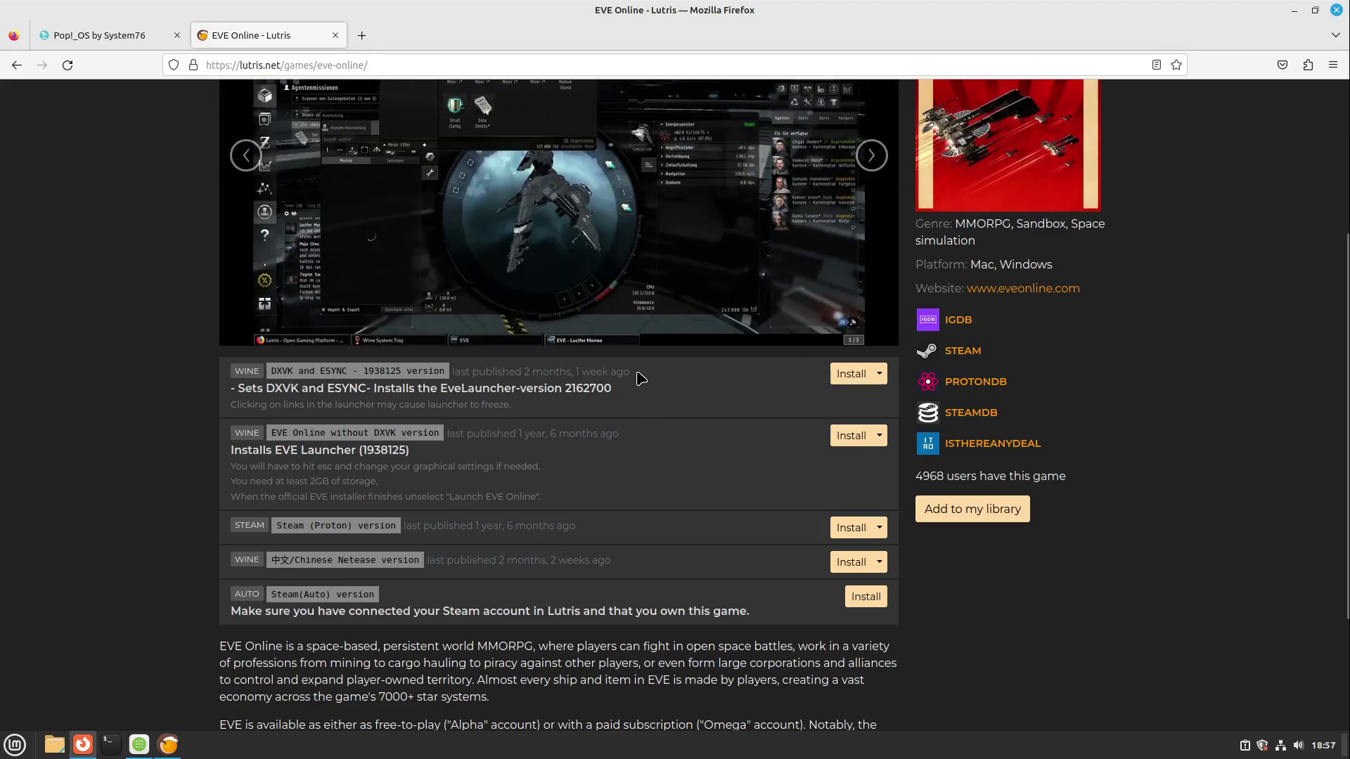
drag(637, 378, 520, 374)
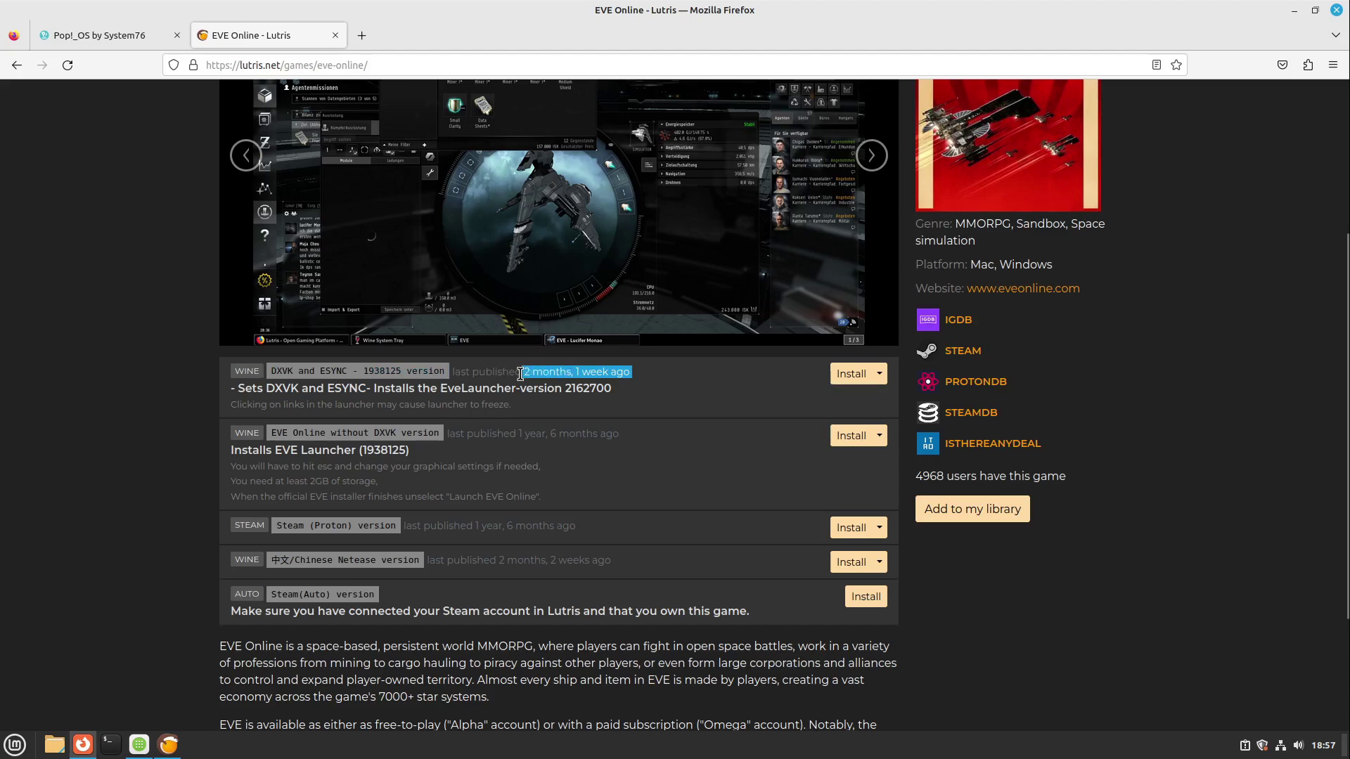
Step: Install the DXVK and ESYNC EVE Online version through Lutris into the default directory
click(848, 377)
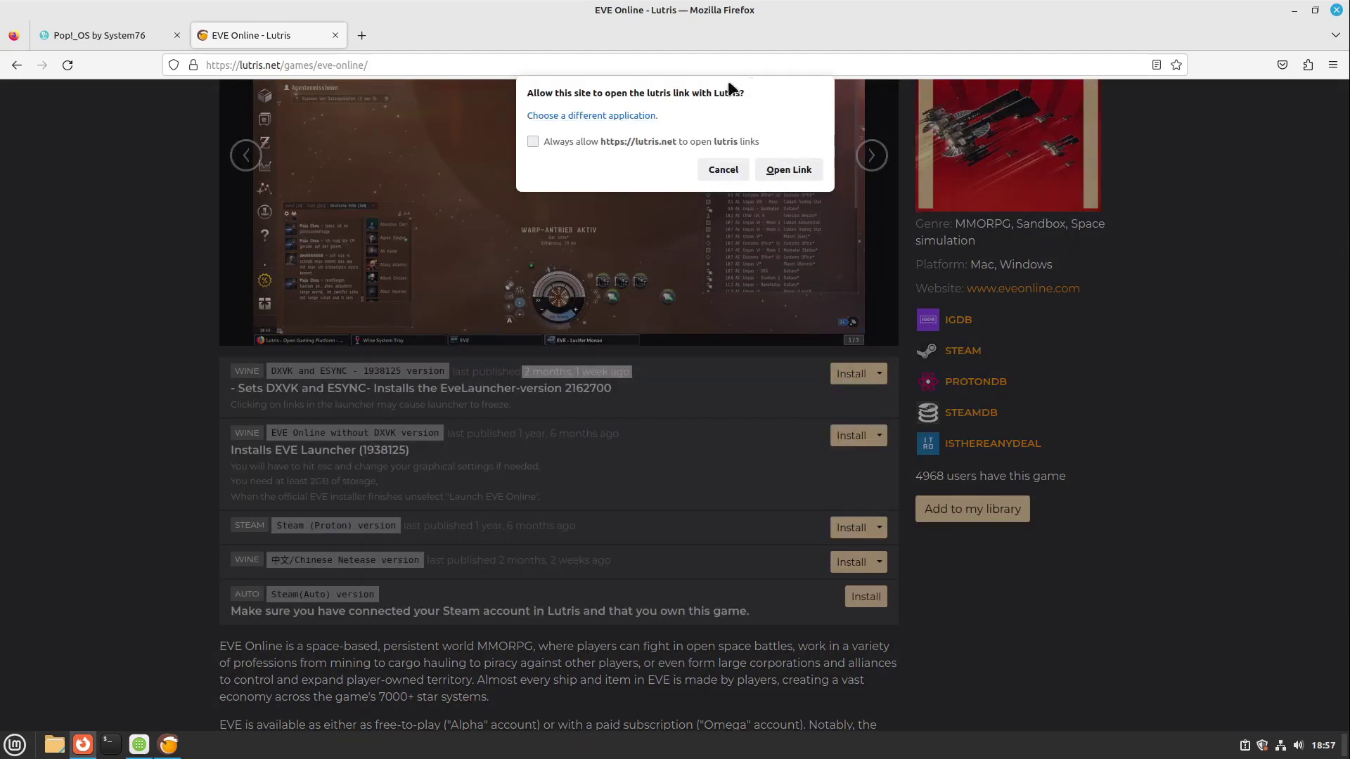
click(789, 171)
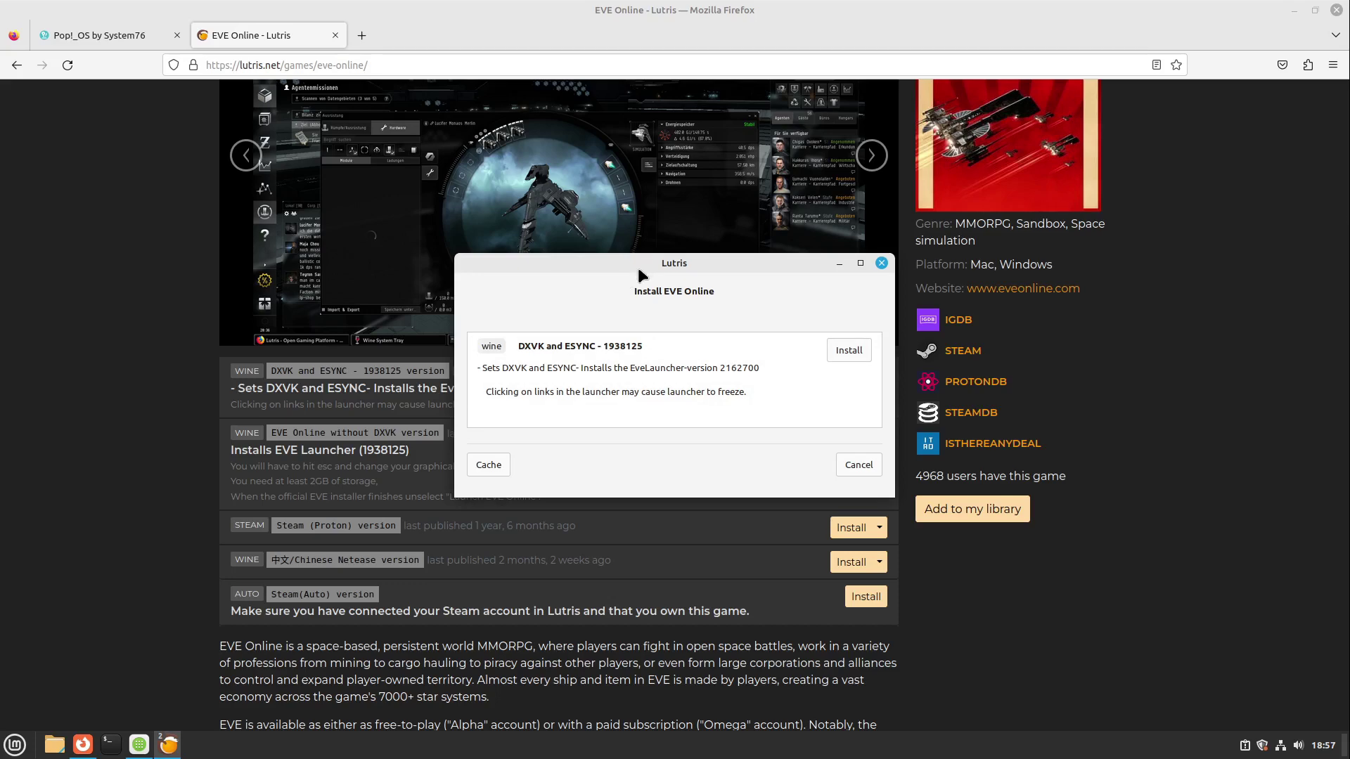
click(839, 350)
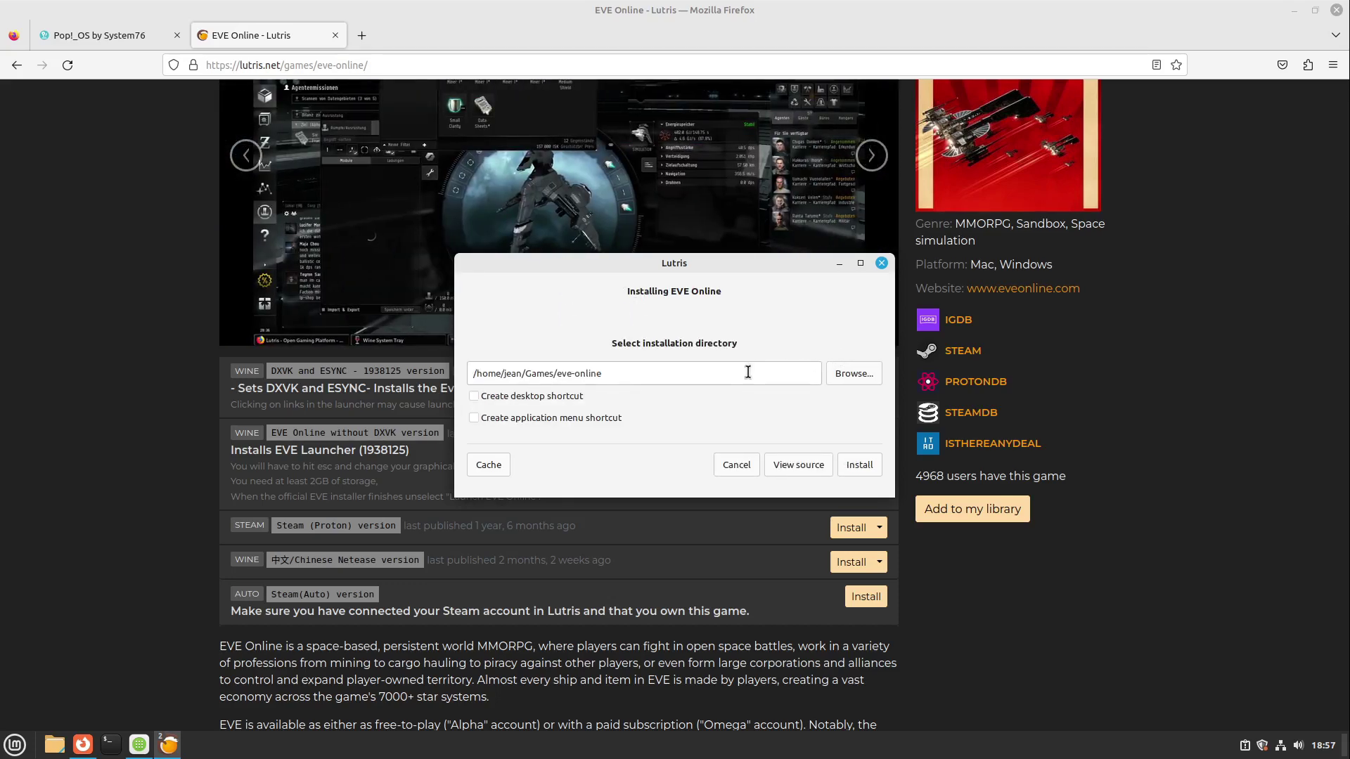
click(859, 462)
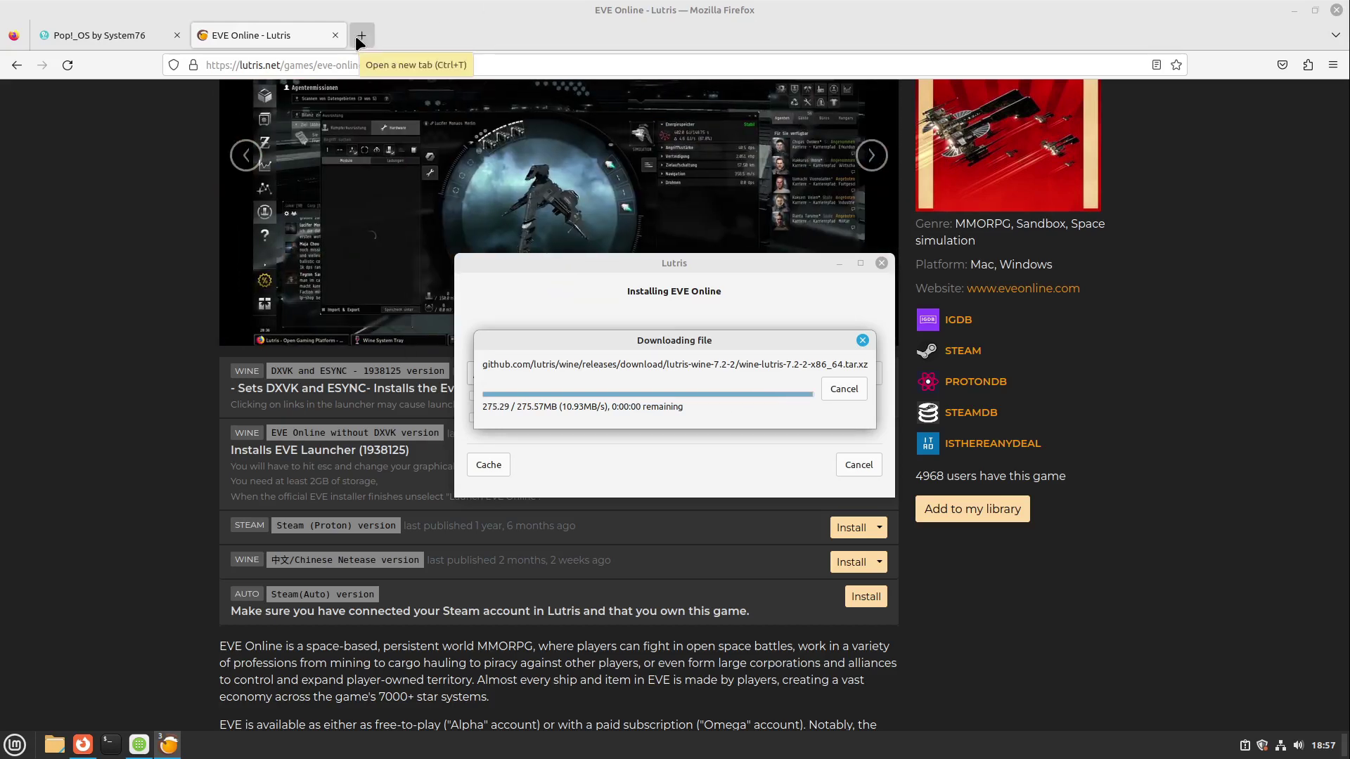
Step: Go to the Bottles website, usebottles.com, in a new Firefox tab
click(361, 35)
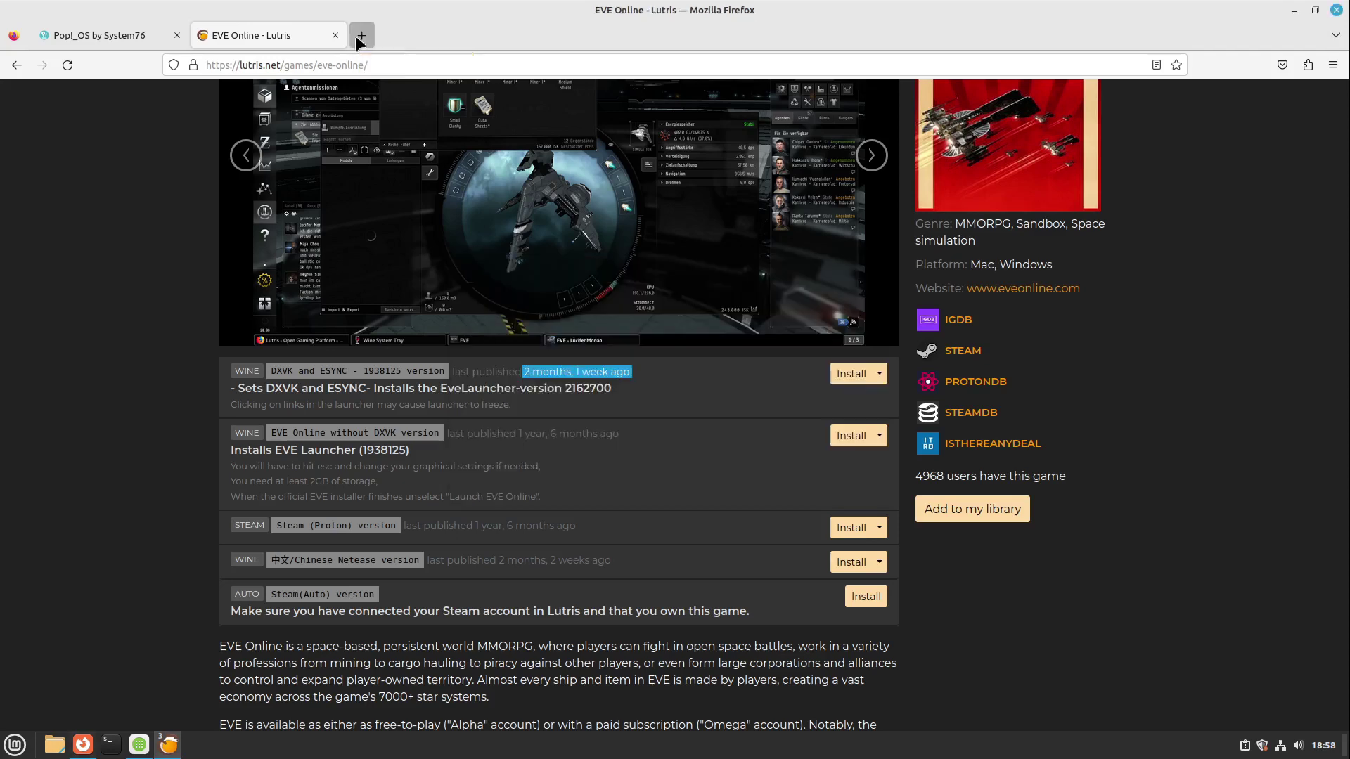
text(b)
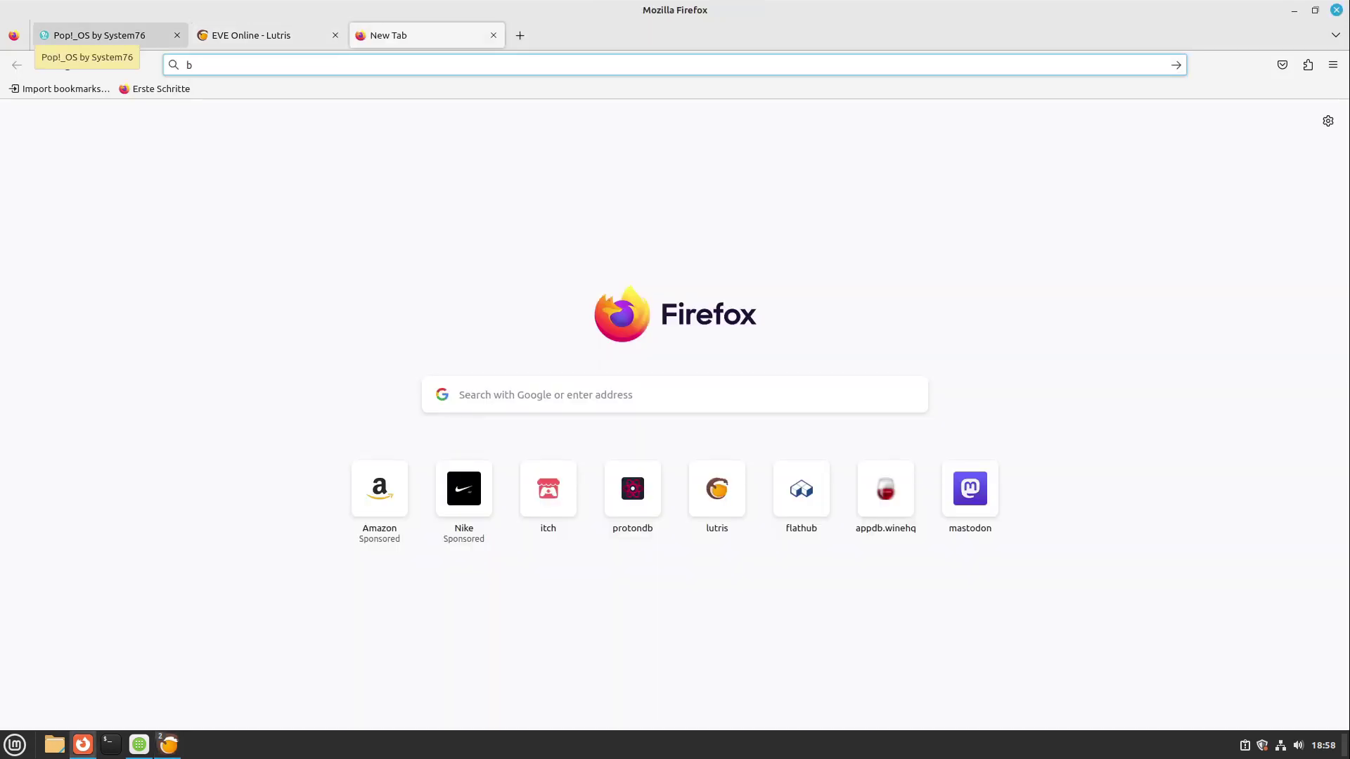
key(Down)
key(Return)
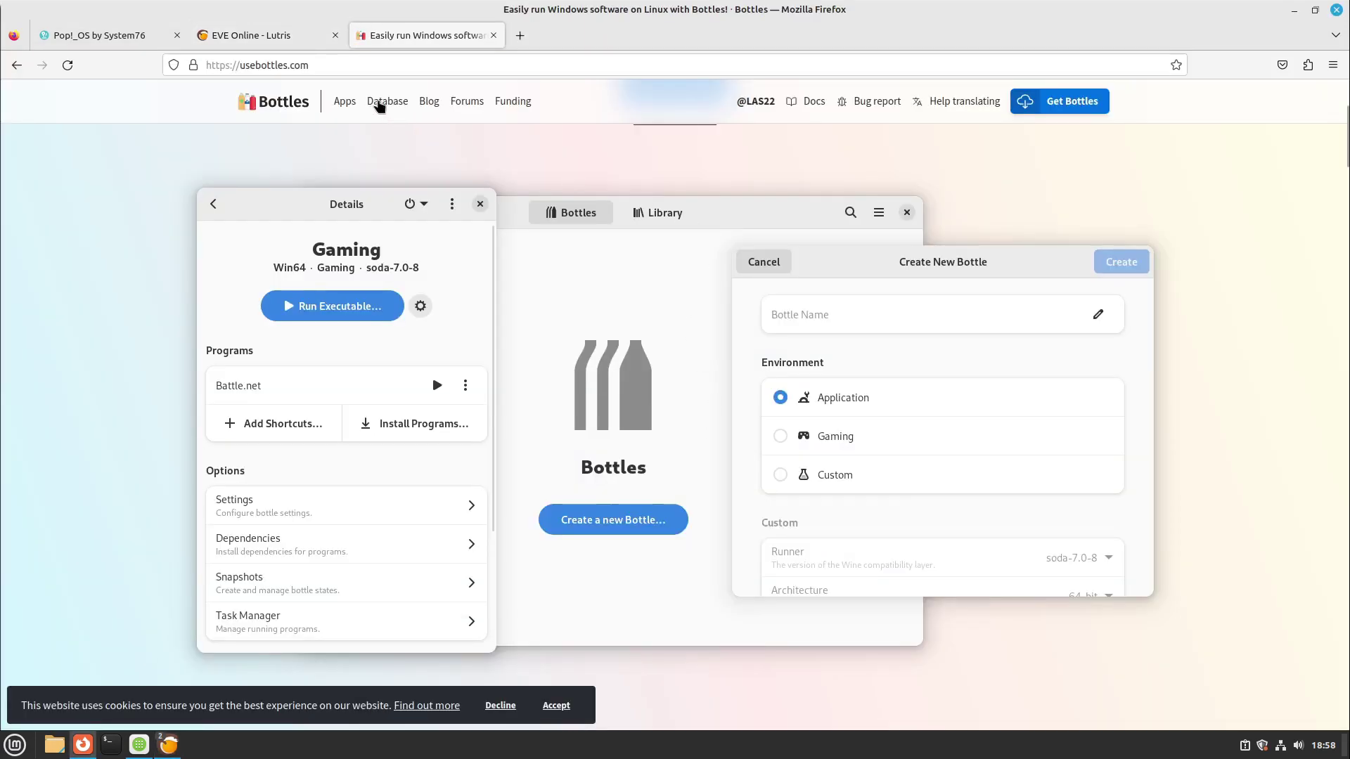
Step: Open the Apps page and browse the AppStore installers like Epic Games Store and Steam
click(344, 104)
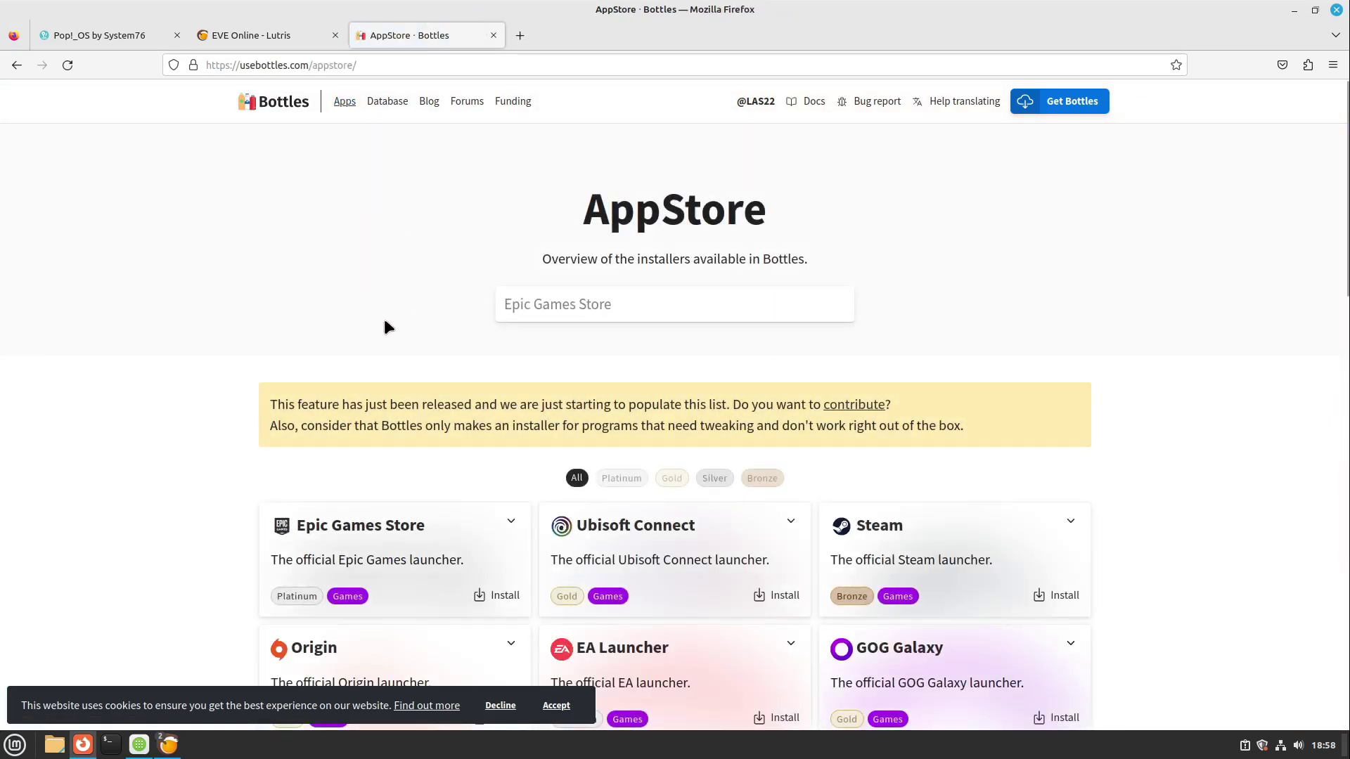
scroll(386, 325, down, 2)
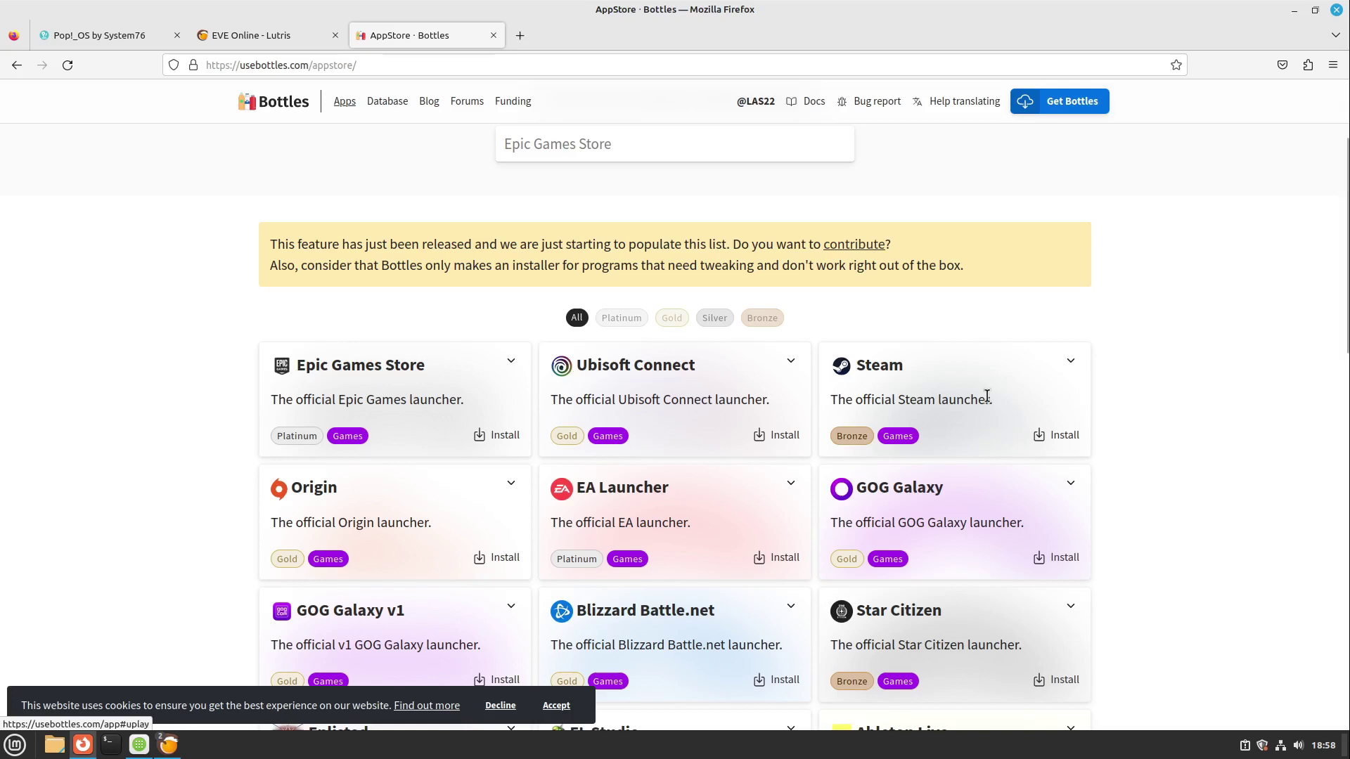
scroll(869, 374, down, 1)
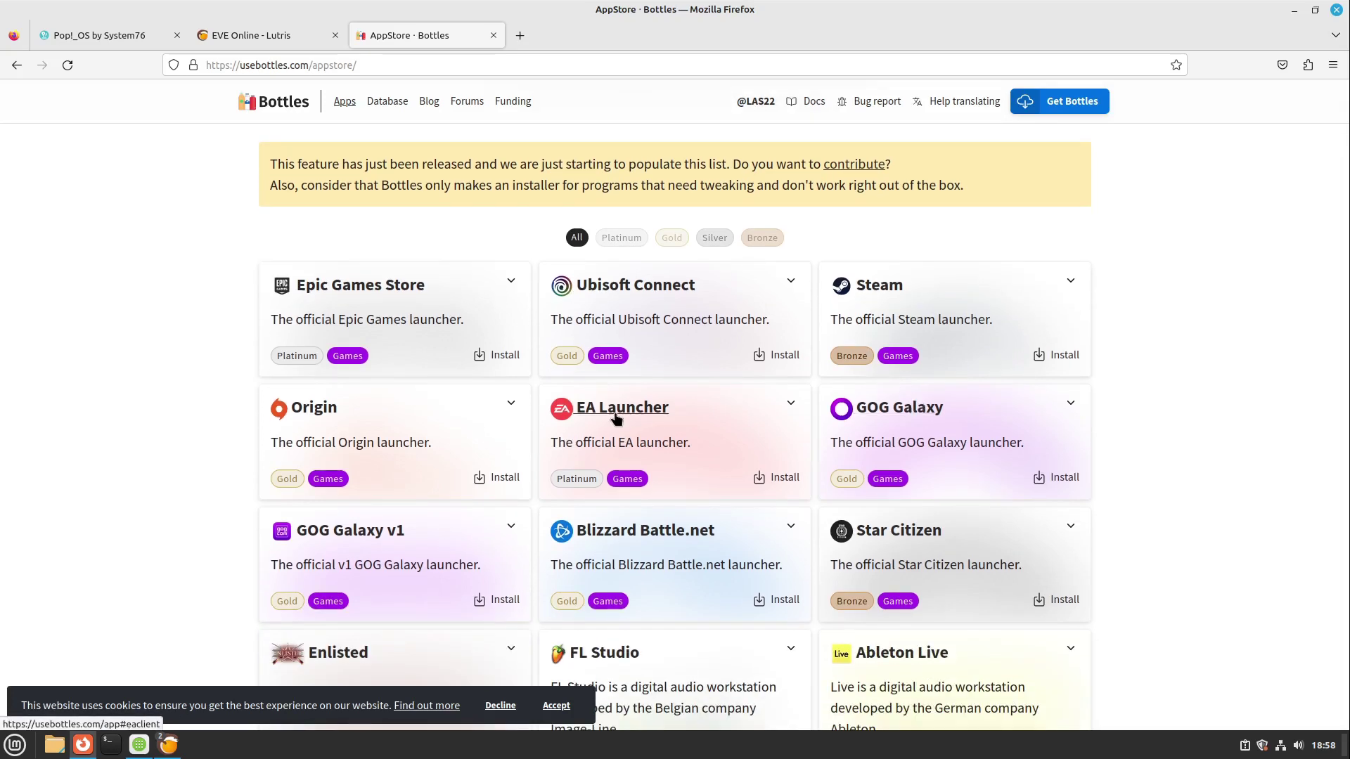
scroll(731, 456, down, 1)
scroll(907, 454, down, 3)
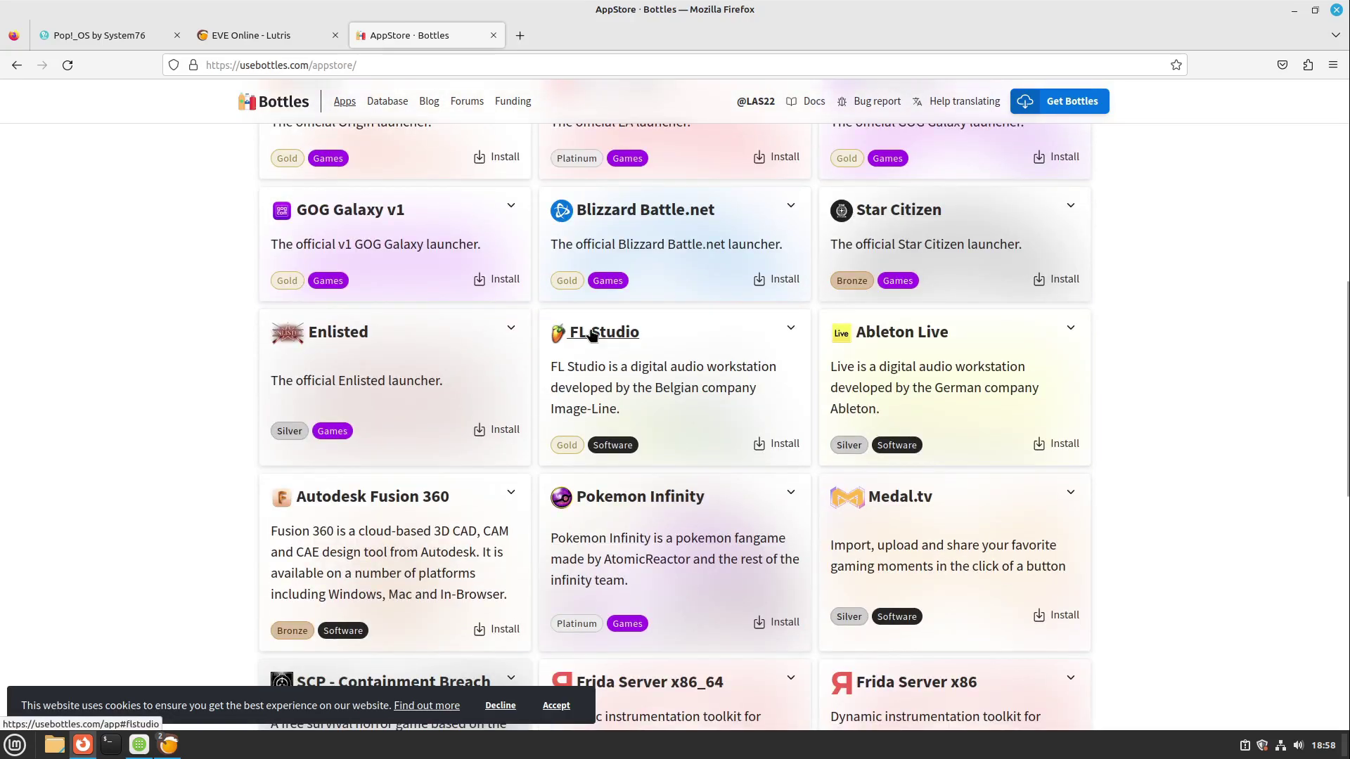
scroll(590, 336, down, 3)
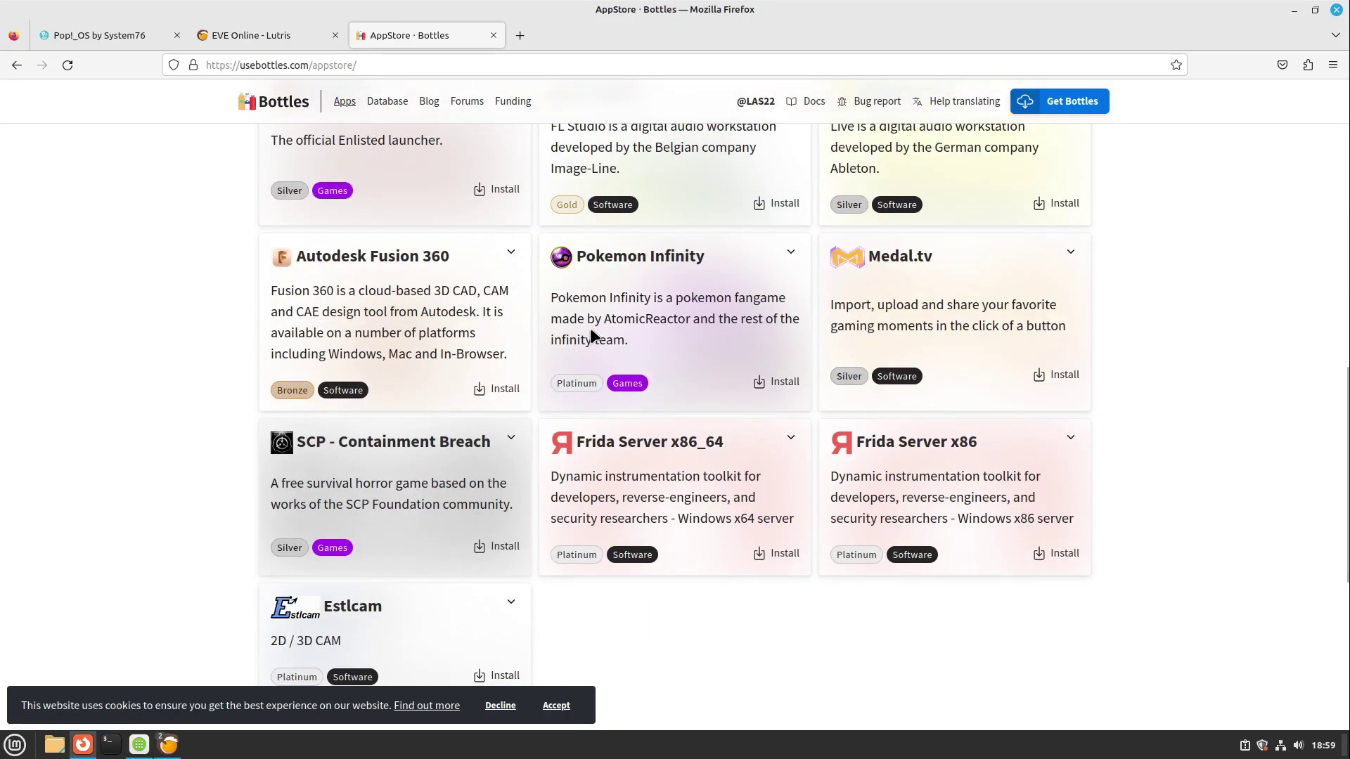
scroll(590, 341, up, 3)
scroll(589, 337, up, 4)
scroll(769, 419, down, 1)
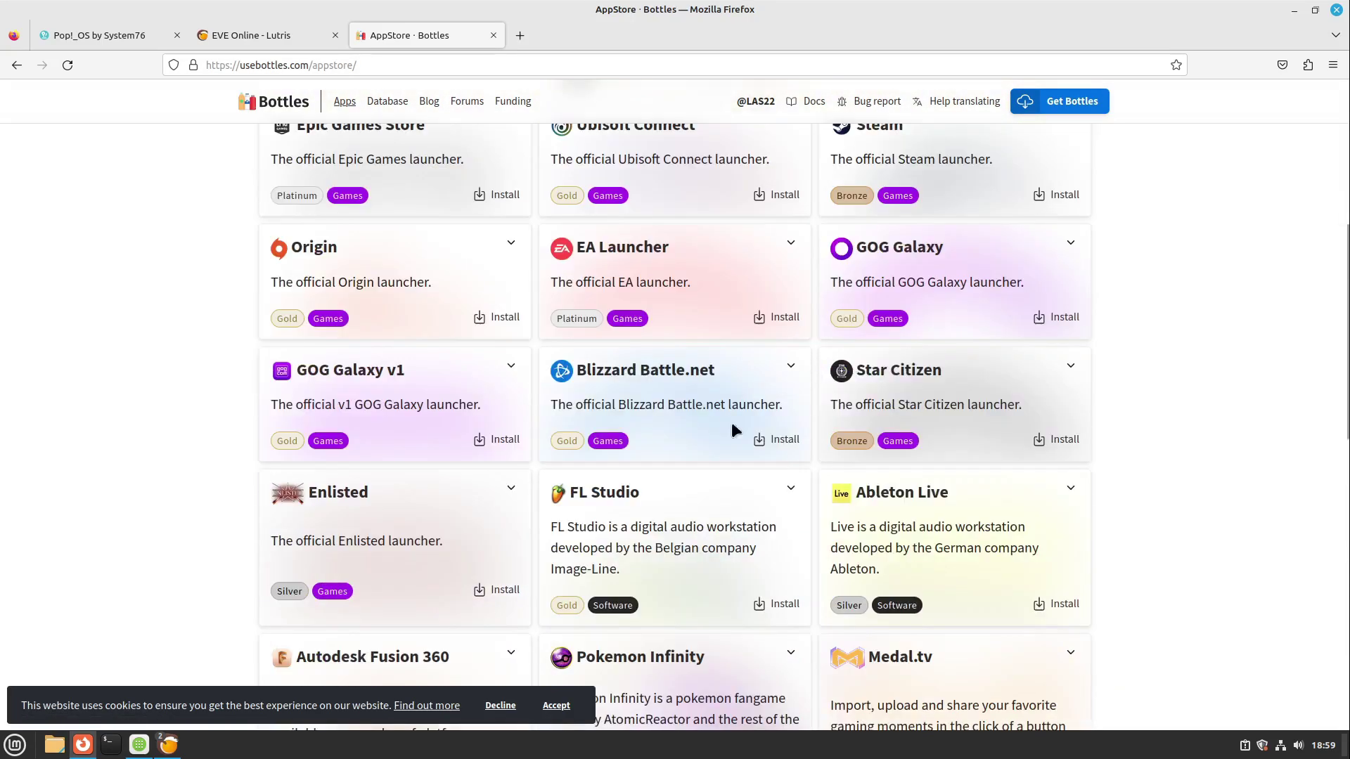
scroll(686, 444, up, 5)
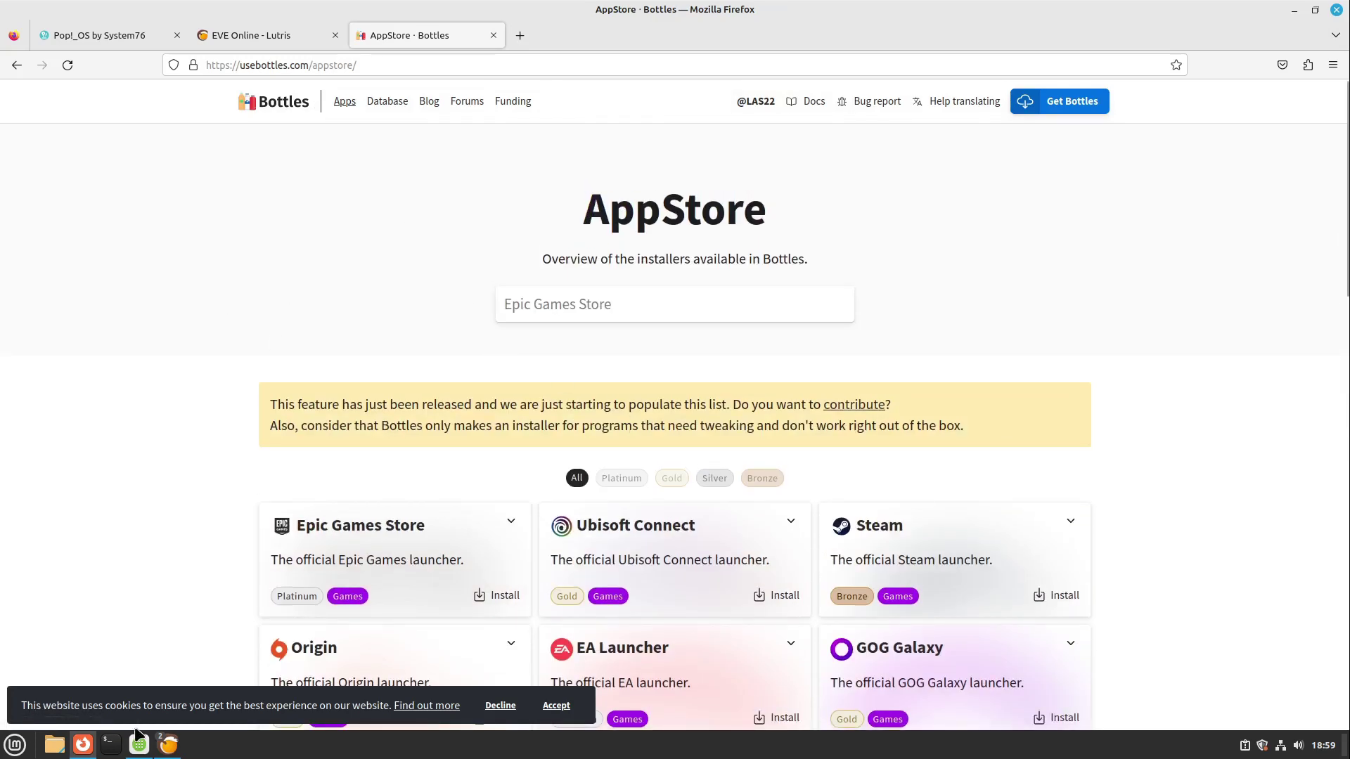
Step: Search Software Manager for 'bottles', show its package page, then return to Firefox
click(163, 742)
double_click(1207, 34)
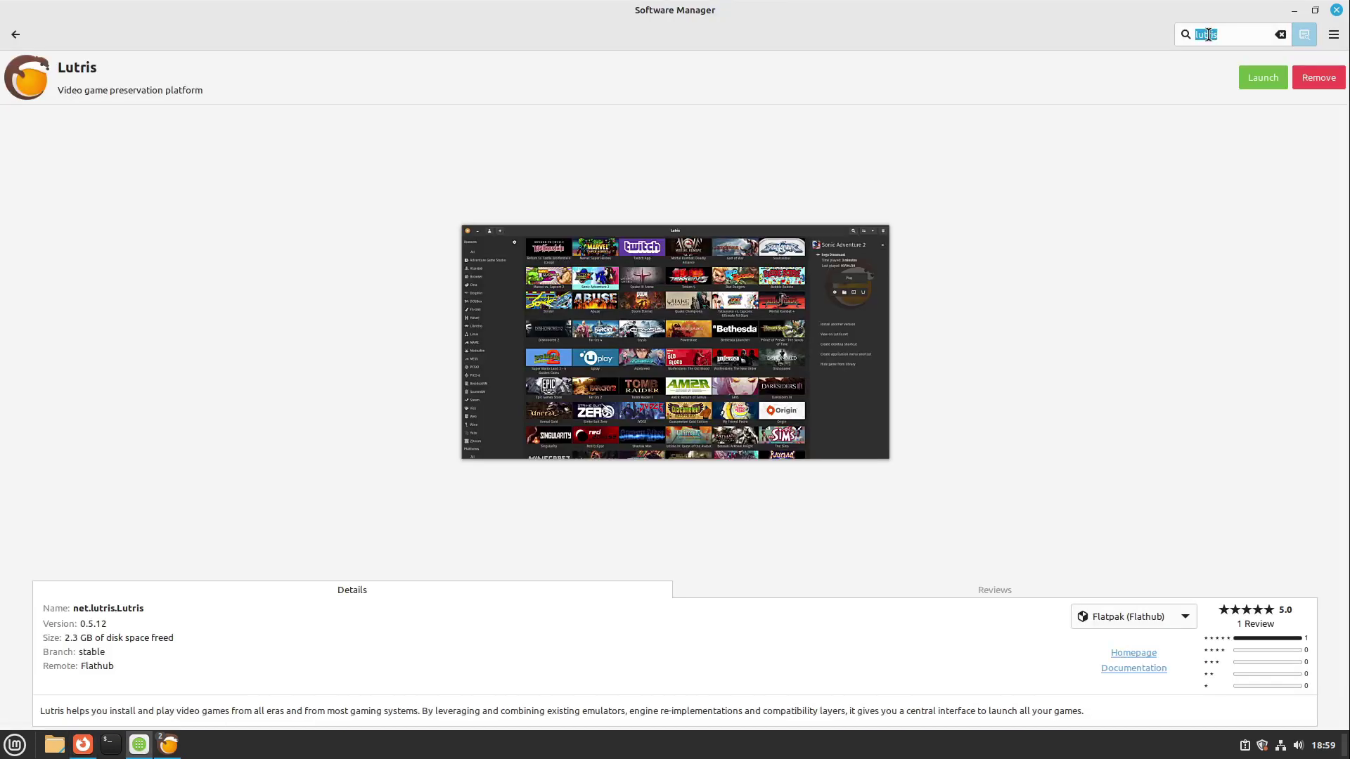
text(bott)
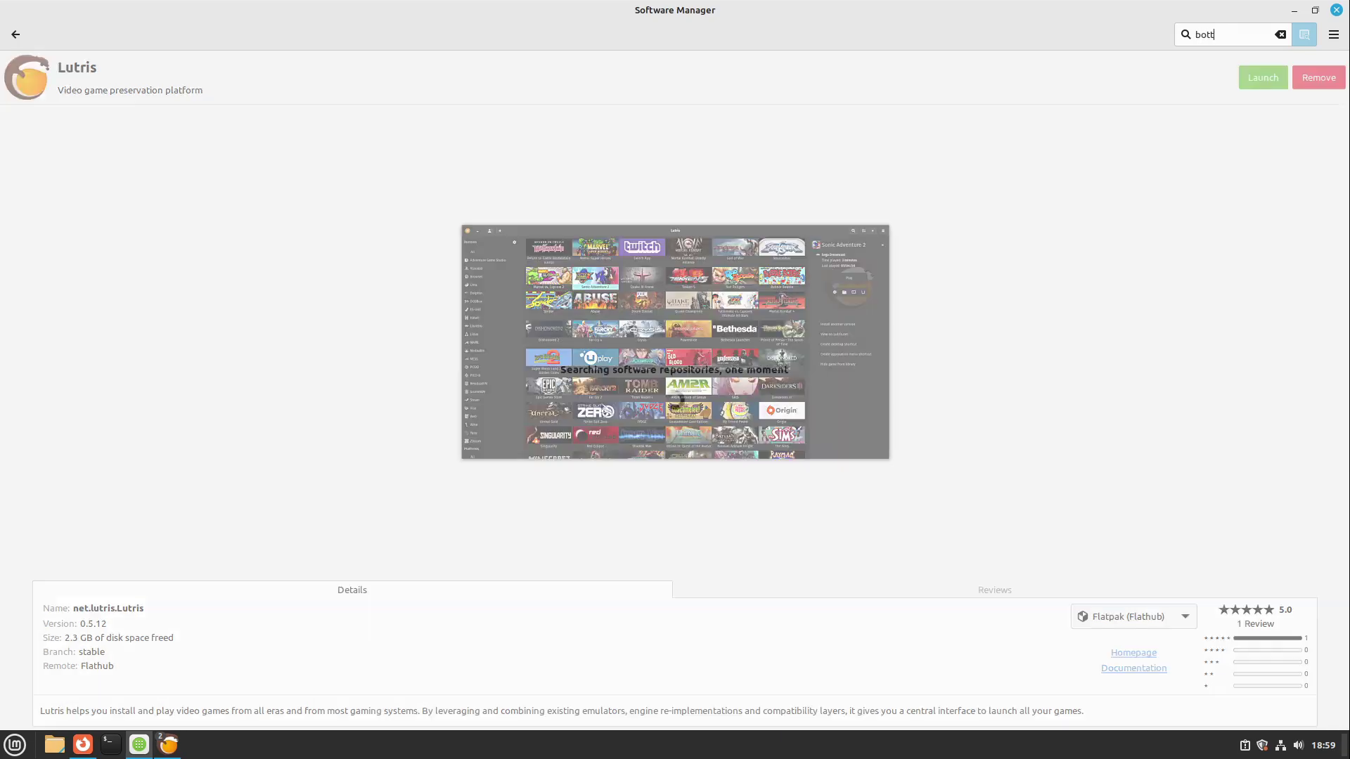
text(les)
click(125, 62)
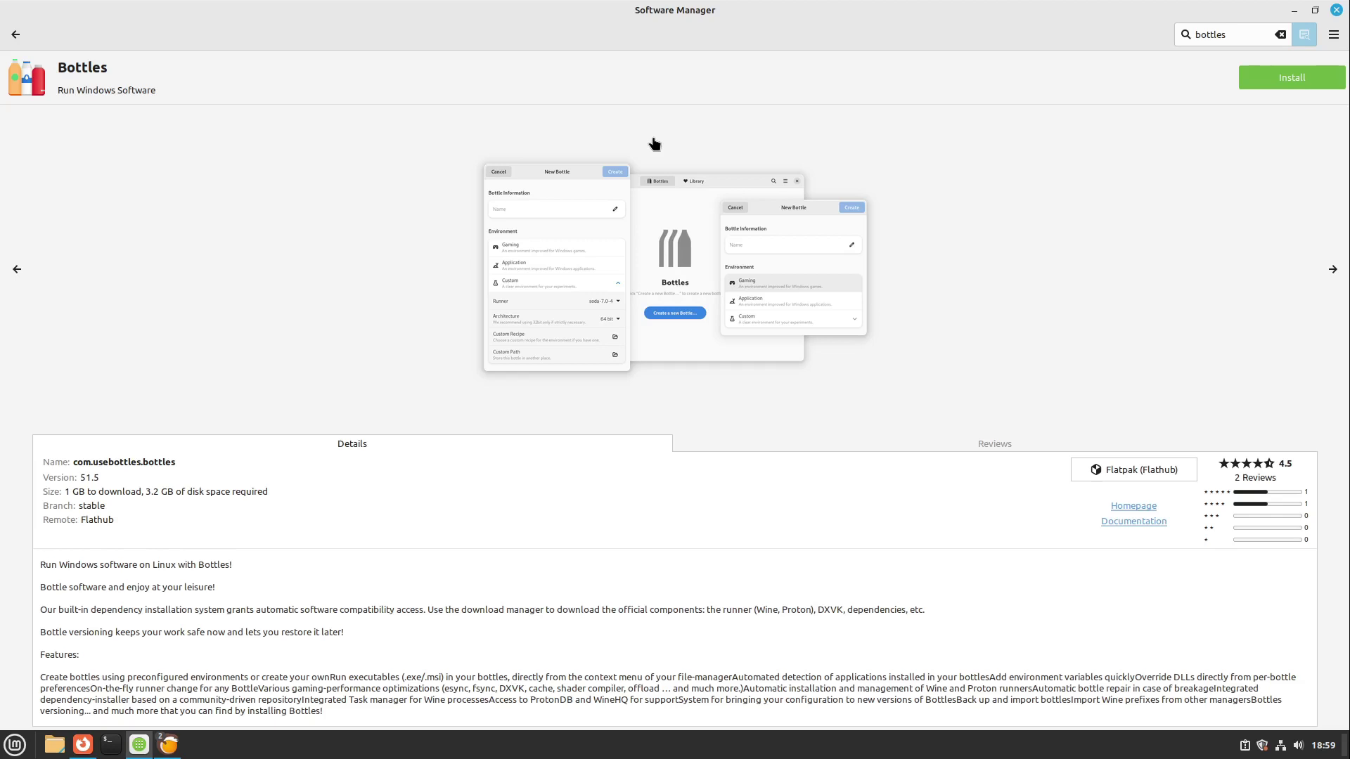
key(alt+Tab)
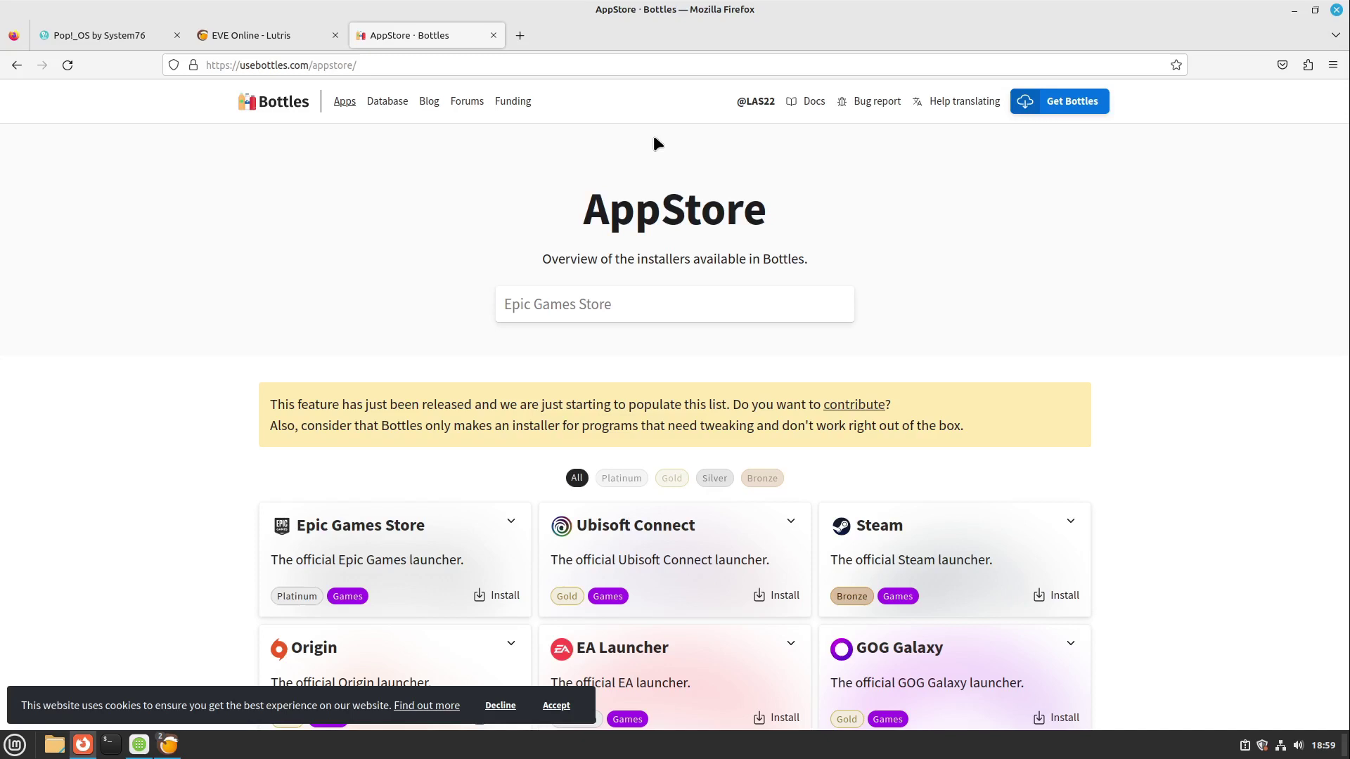
Step: Maximize Heroic Games Launcher, review the Wine-GE versions in Wine-Manager, then close it
click(518, 37)
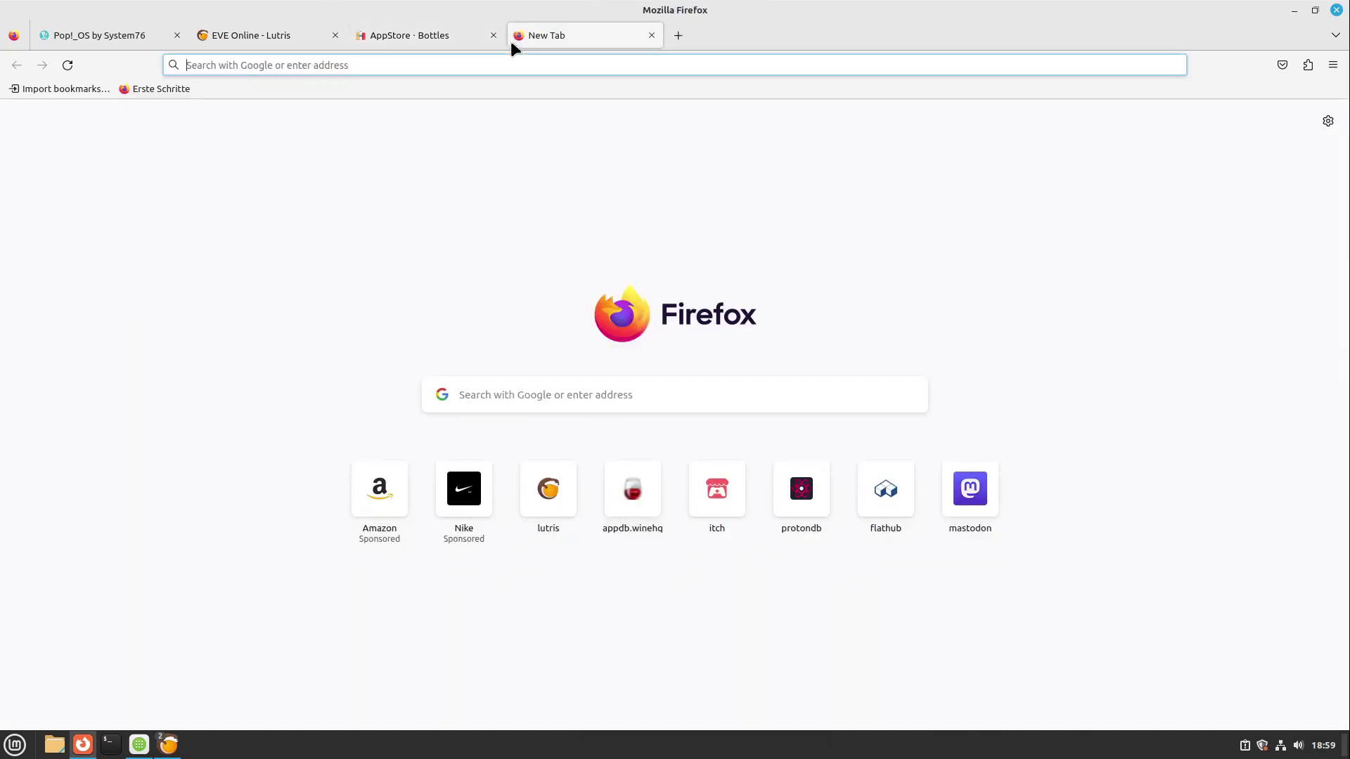
text(h)
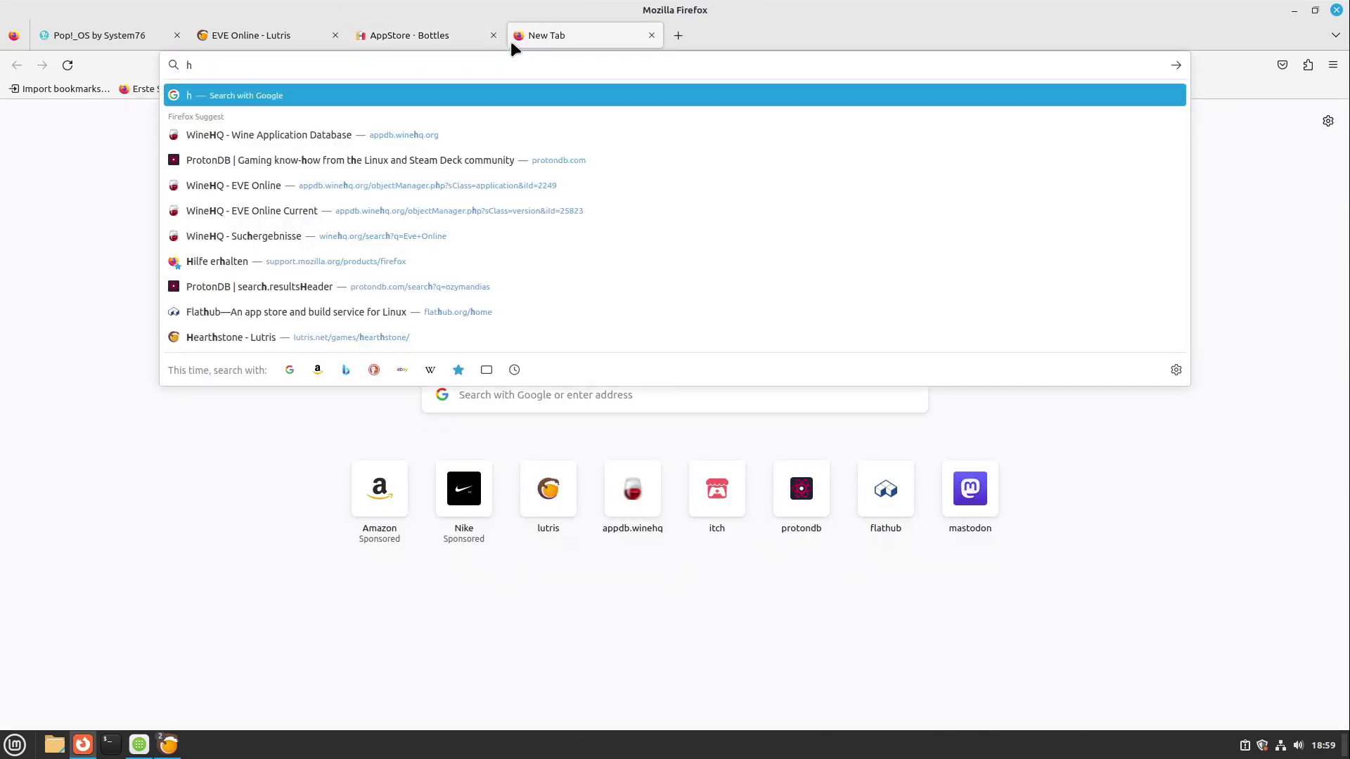
text(e)
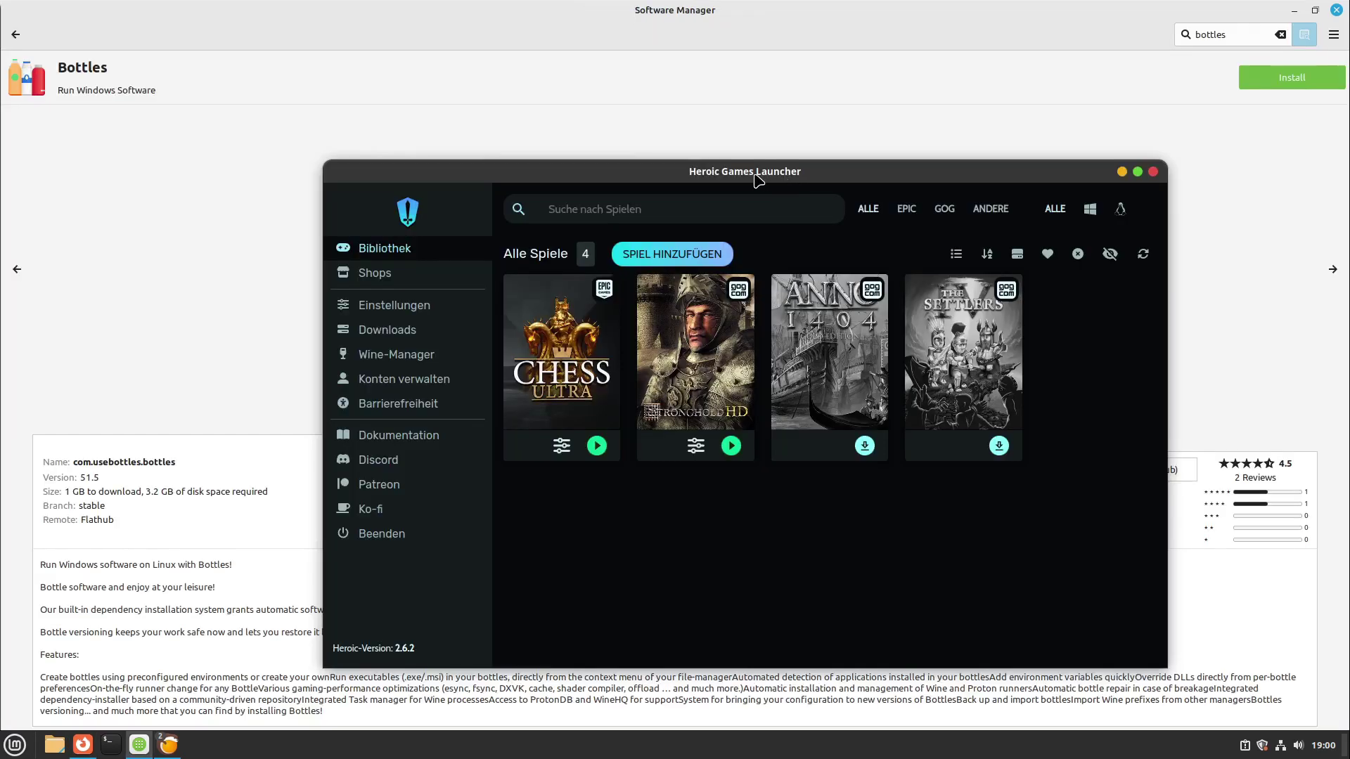
double_click(749, 172)
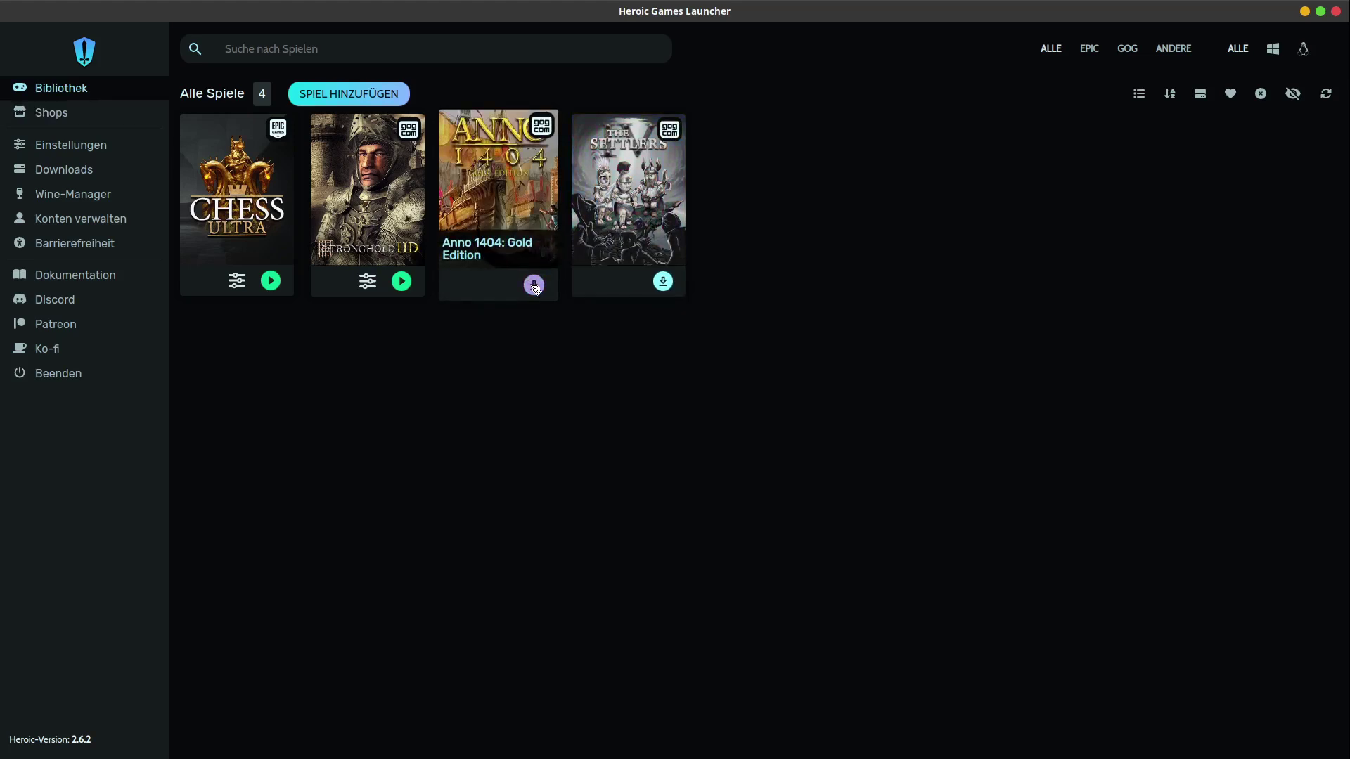
click(82, 200)
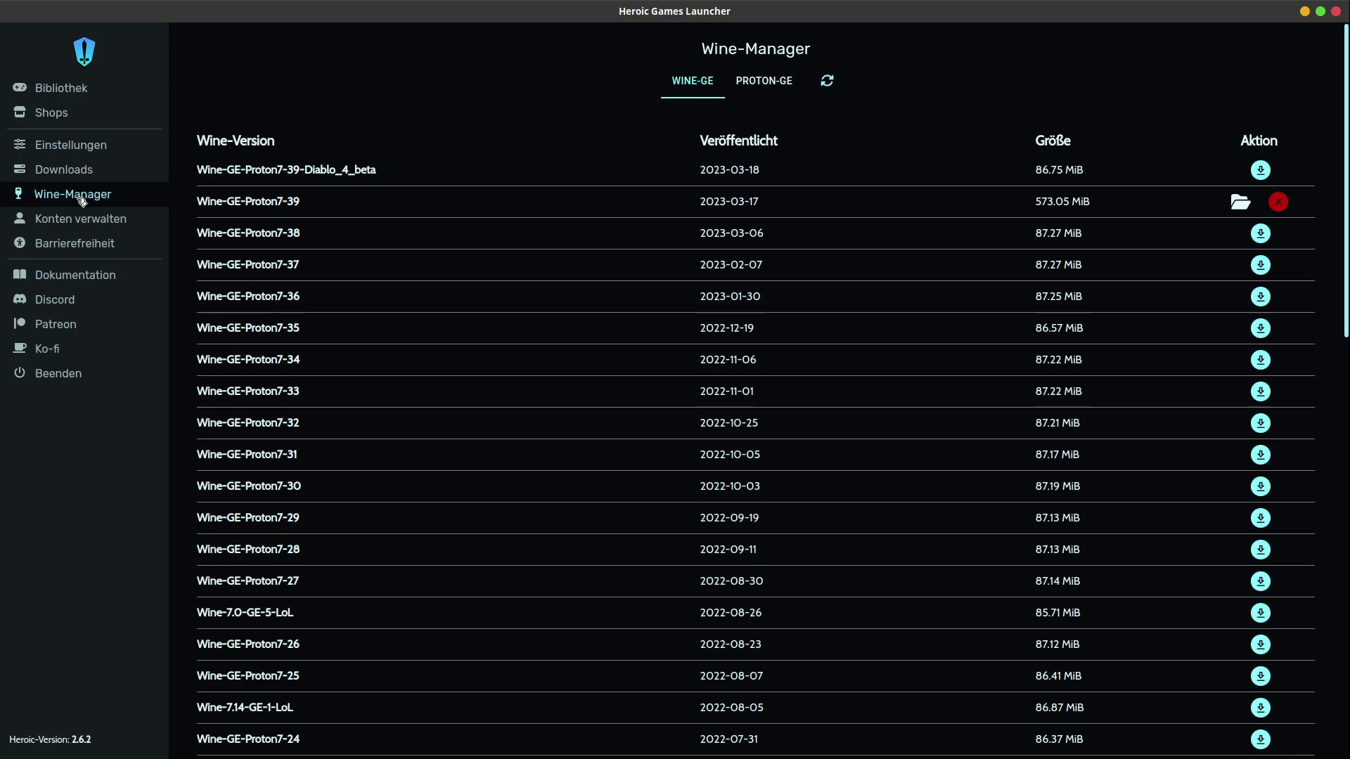
click(1336, 12)
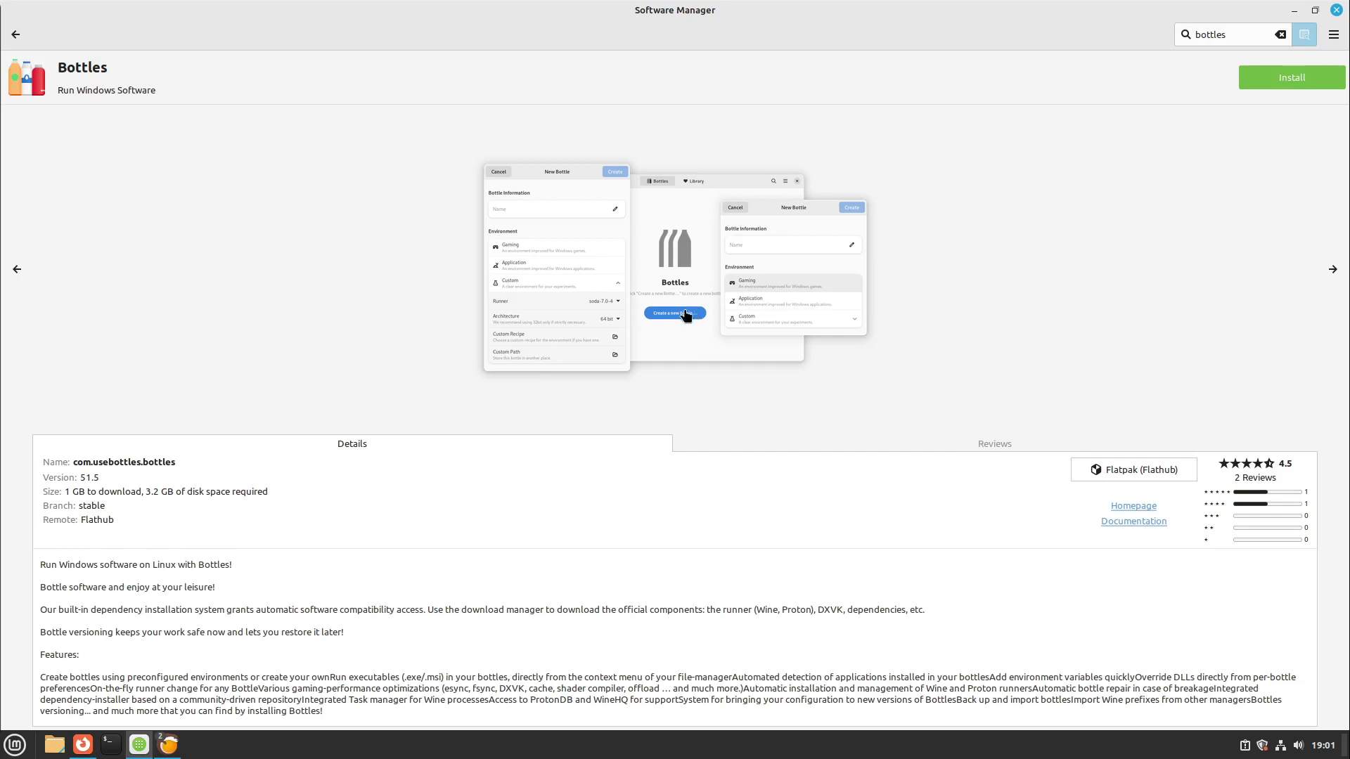
Step: Close Software Manager, the Bottles and EVE Online tabs, then cancel the Lutris EVE install
click(1336, 10)
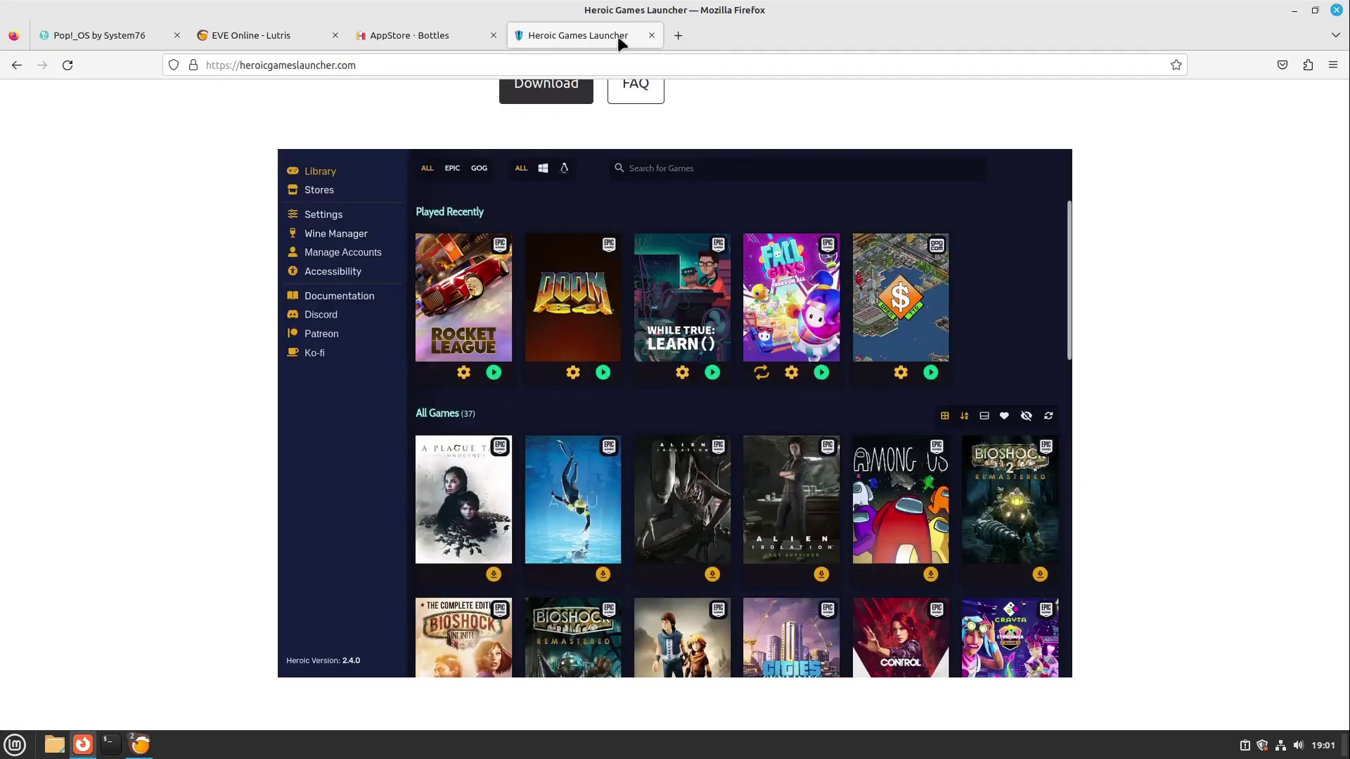
click(424, 38)
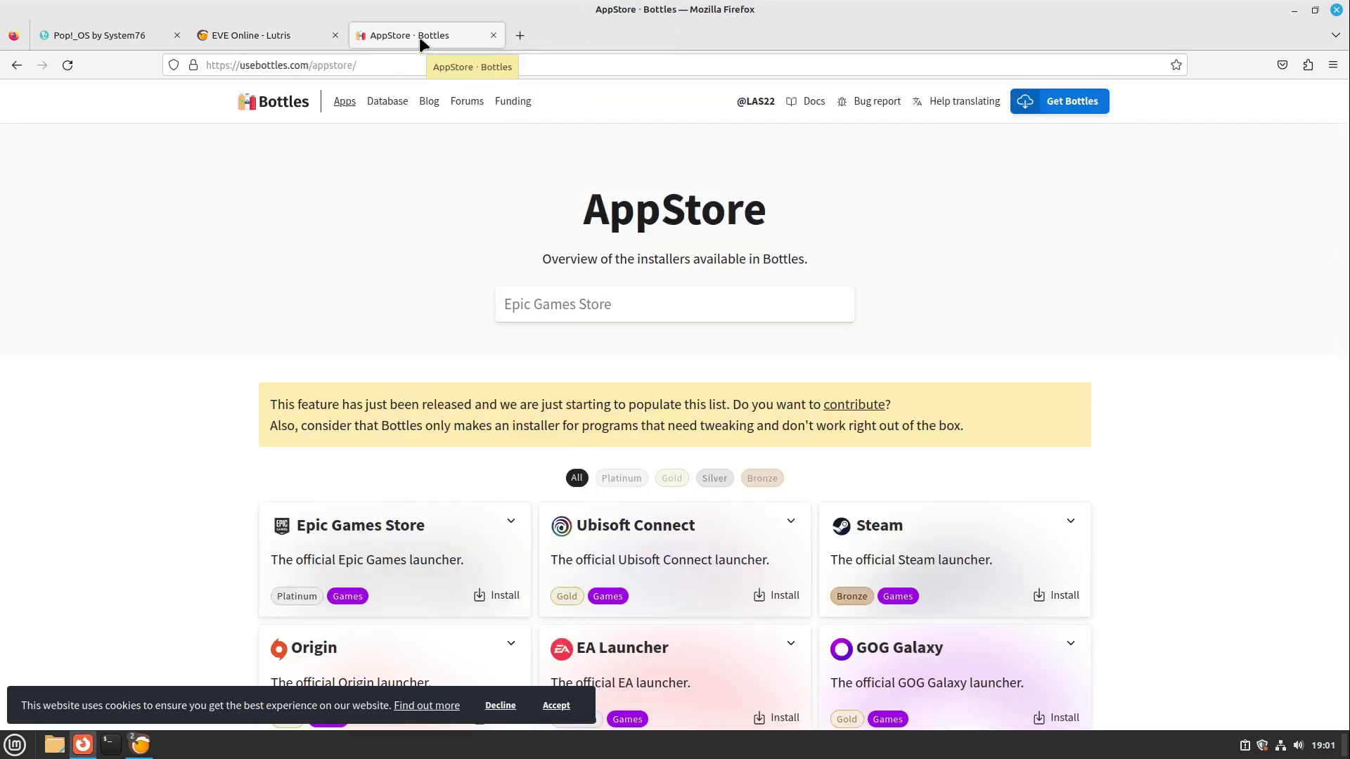
click(492, 35)
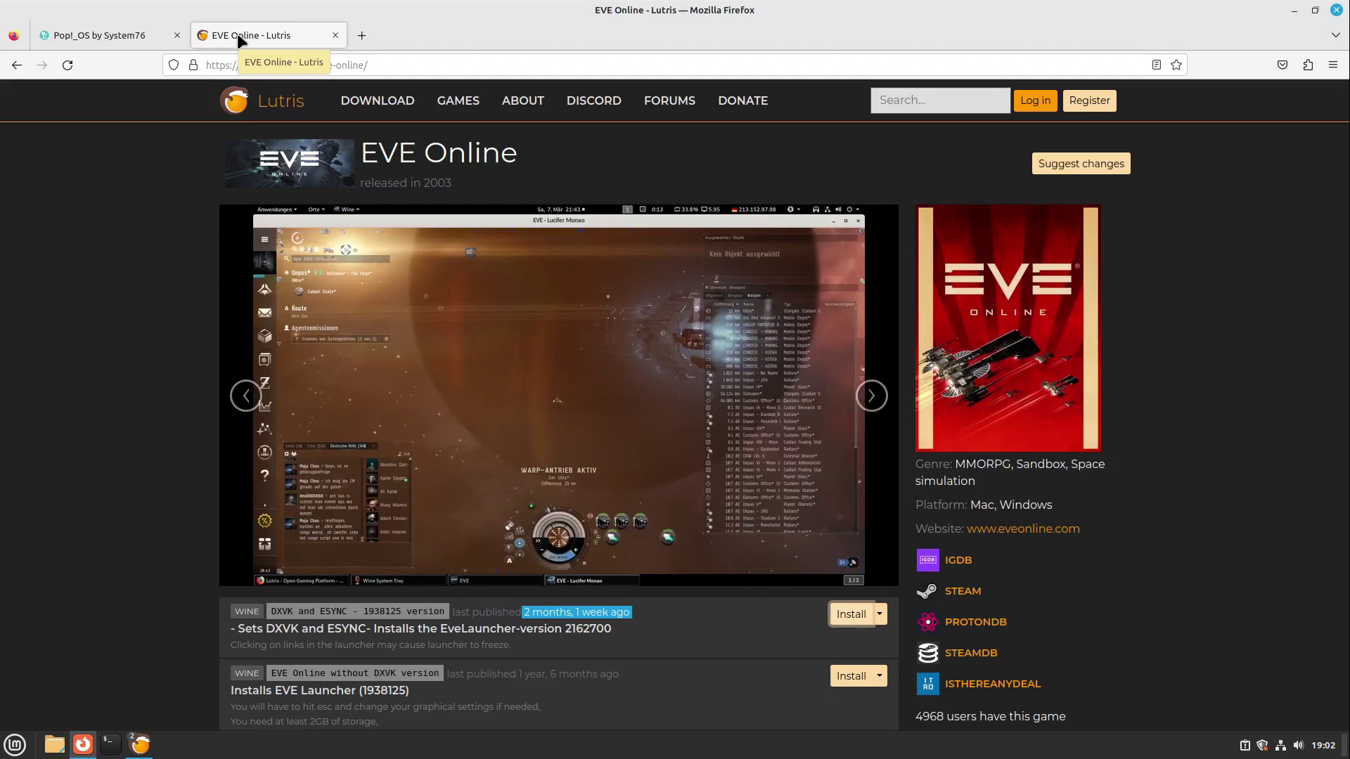
click(334, 35)
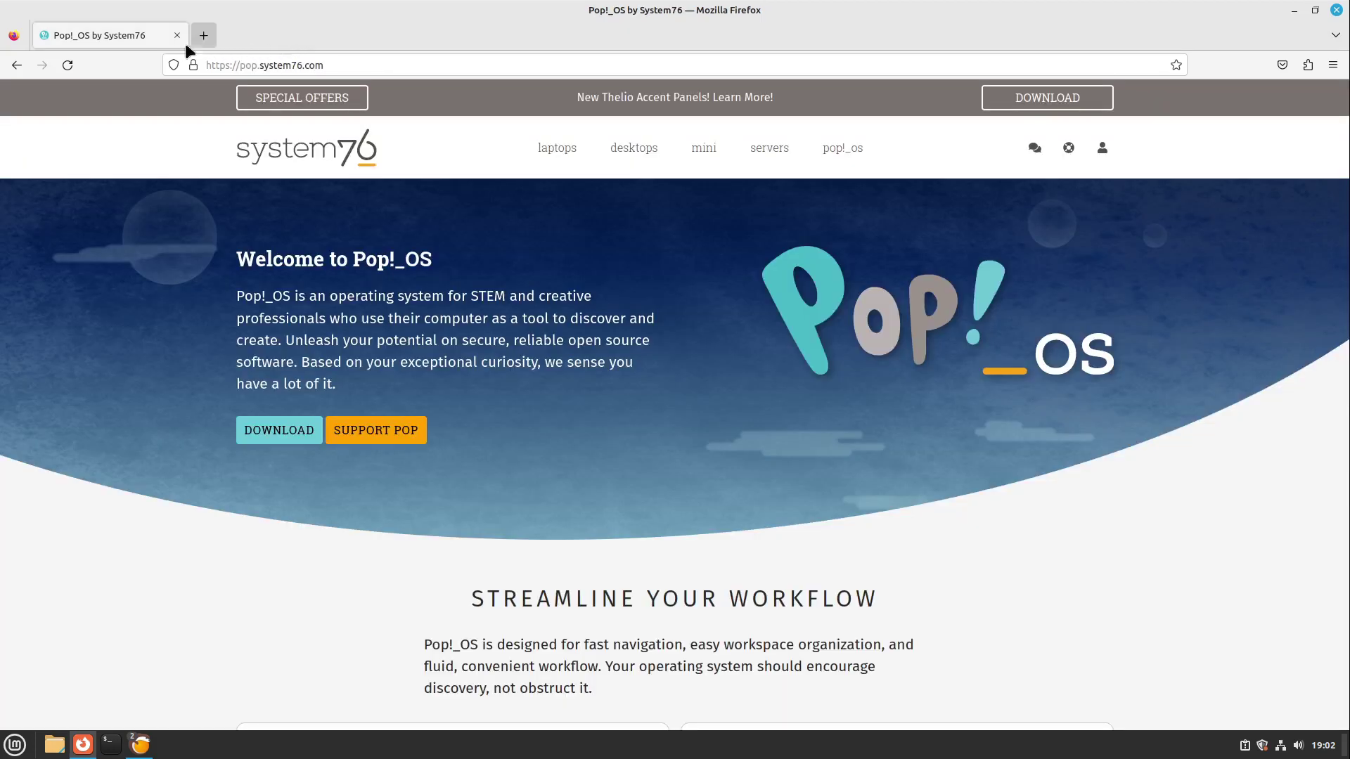
click(177, 35)
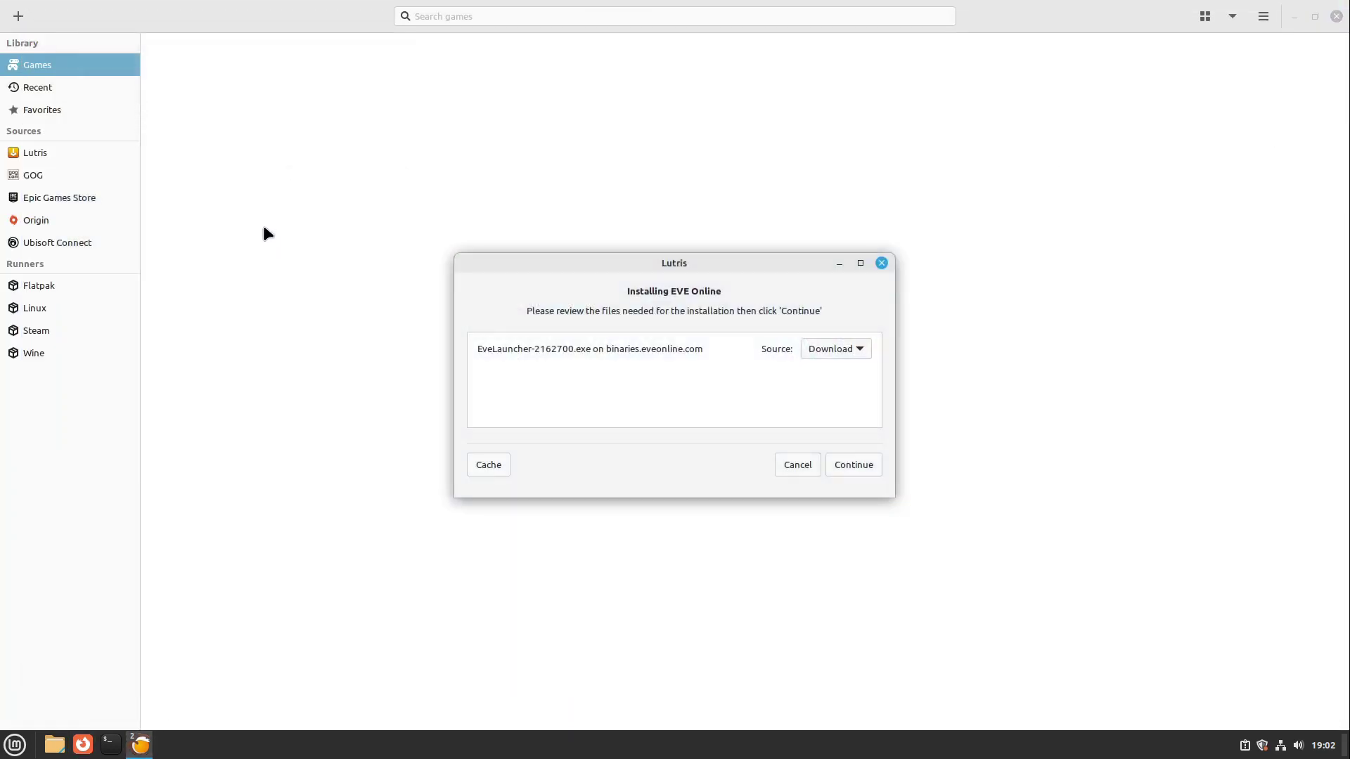
click(881, 263)
click(703, 434)
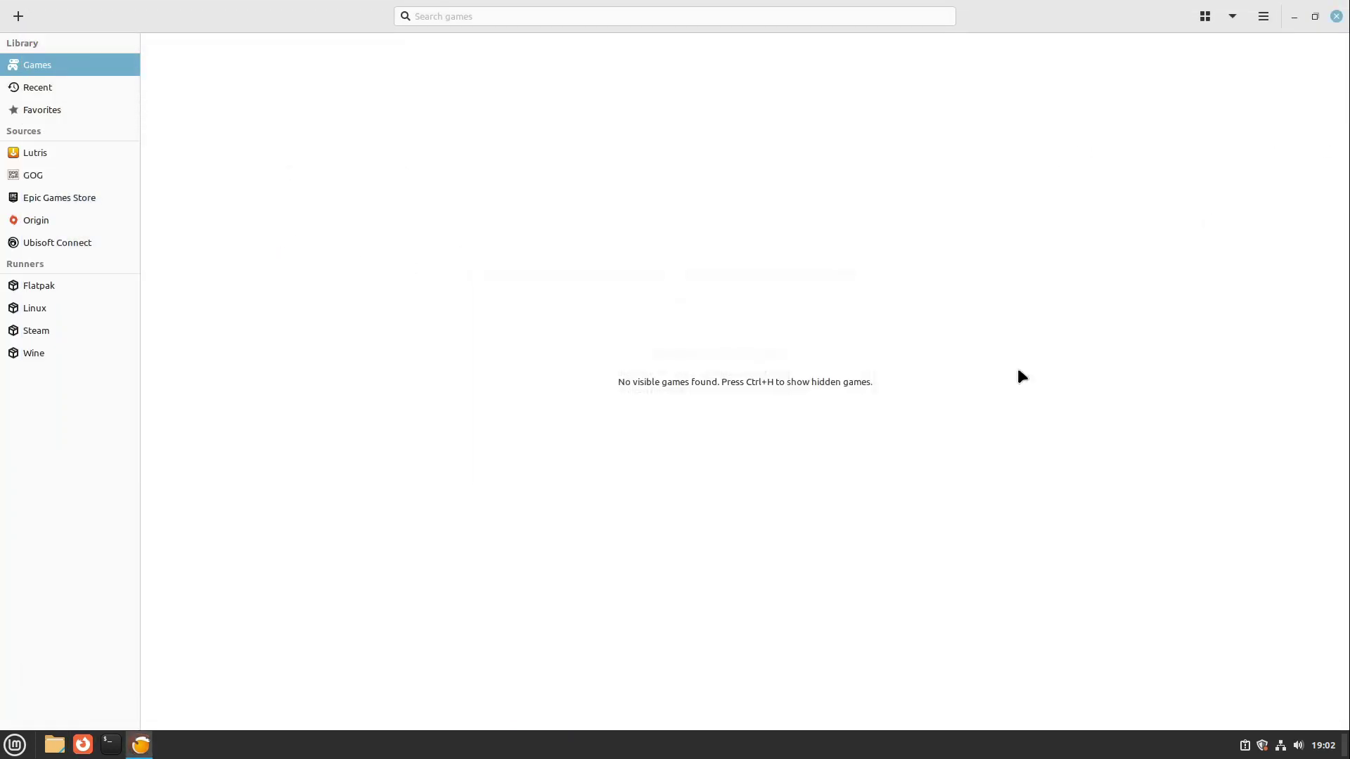